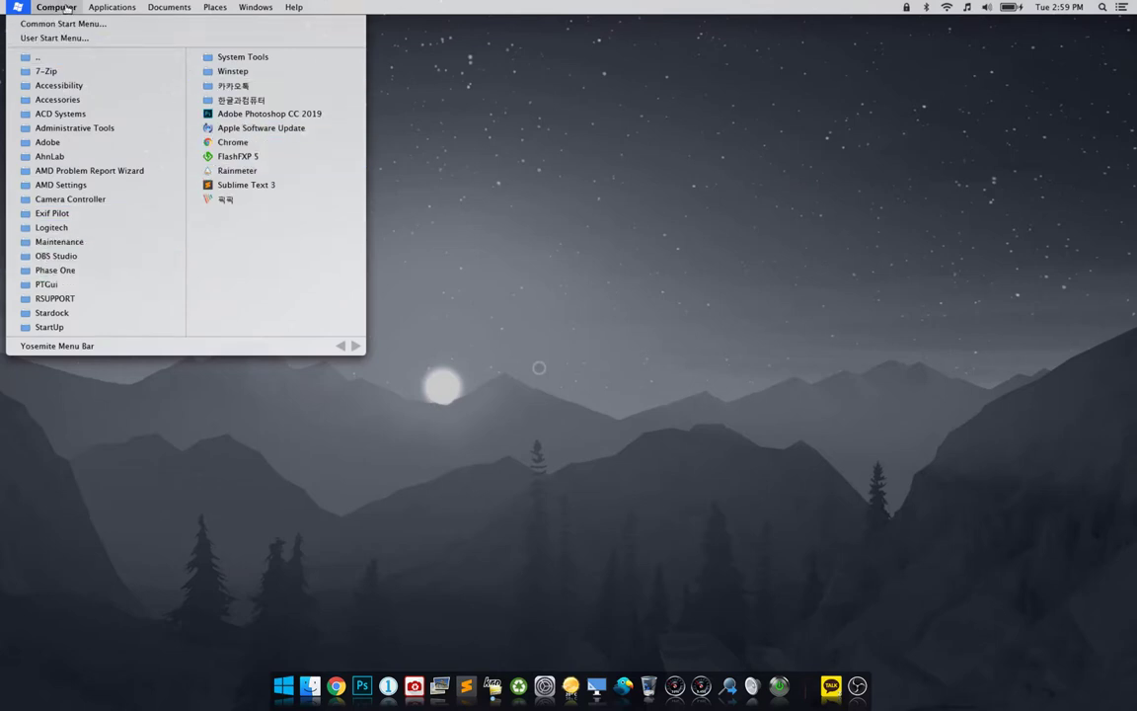
mouse_move(110, 12)
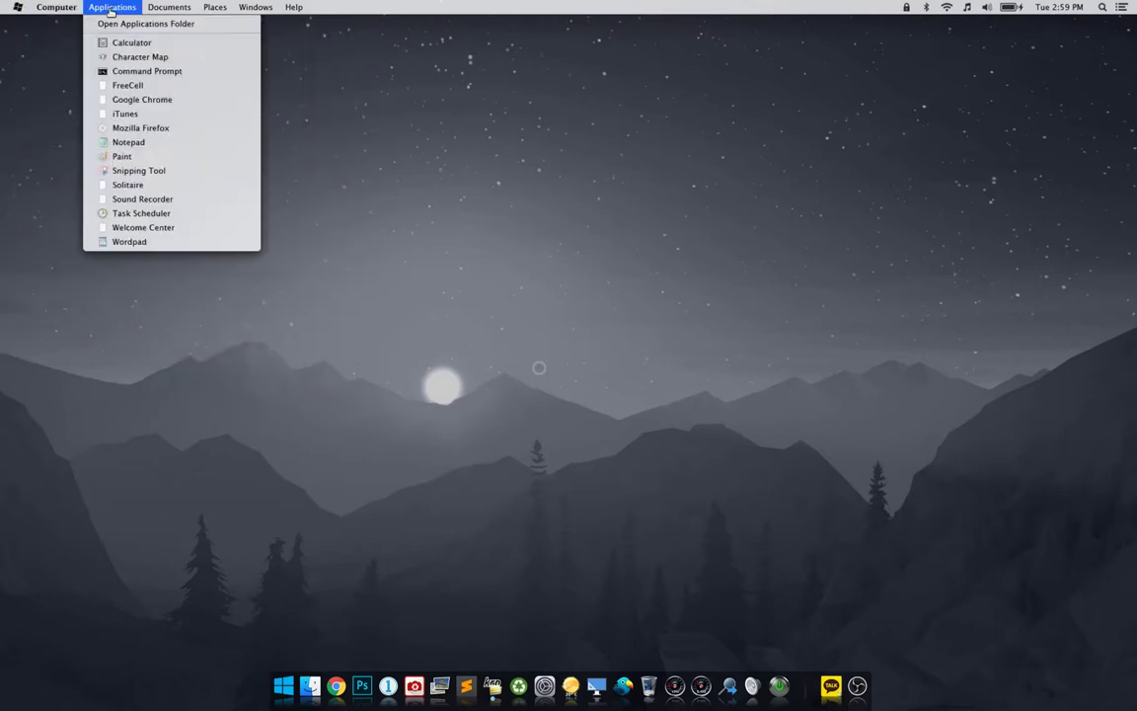
mouse_move(168, 11)
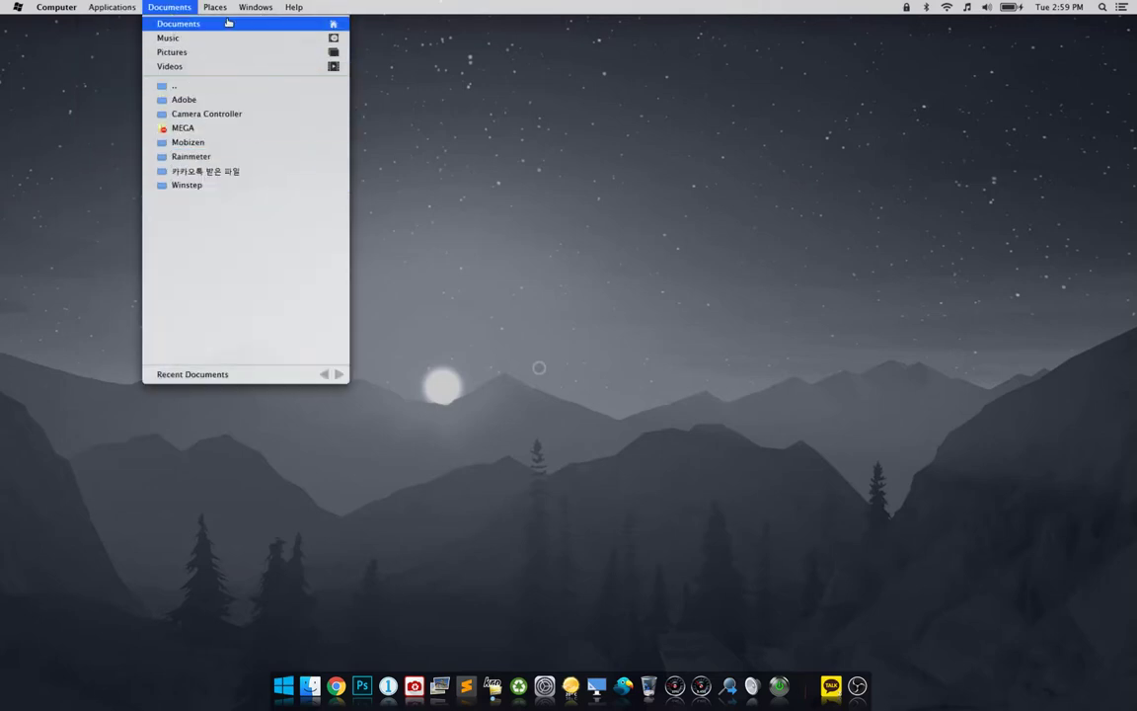
mouse_move(223, 8)
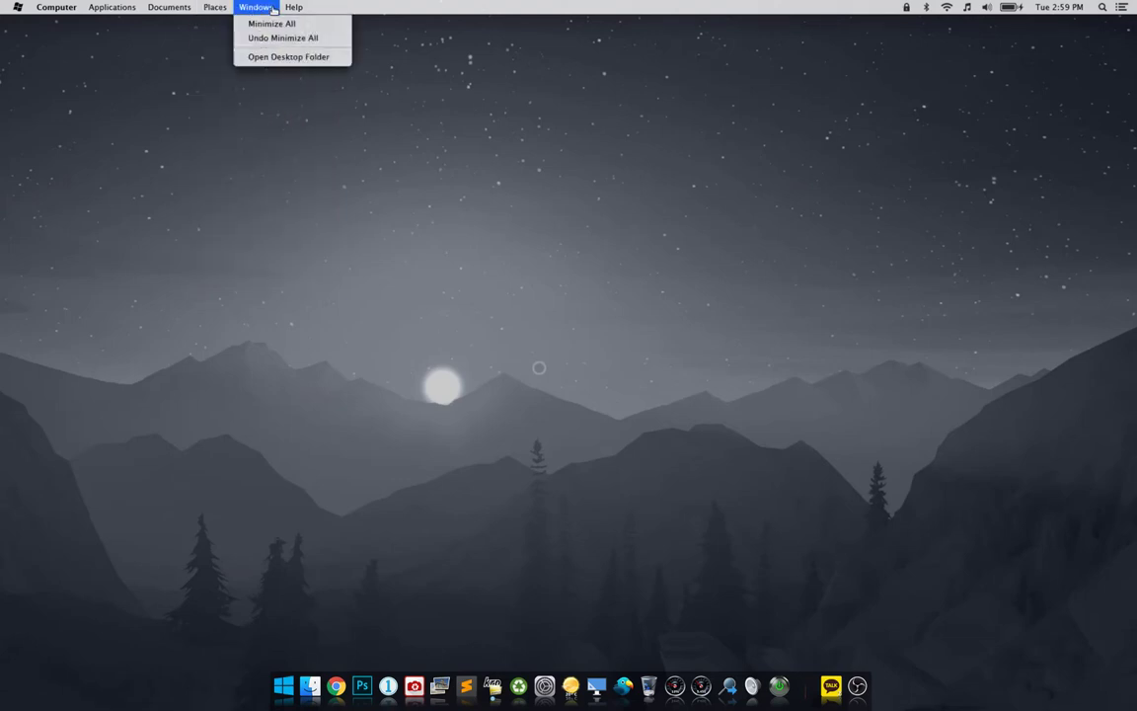
left_click(284, 164)
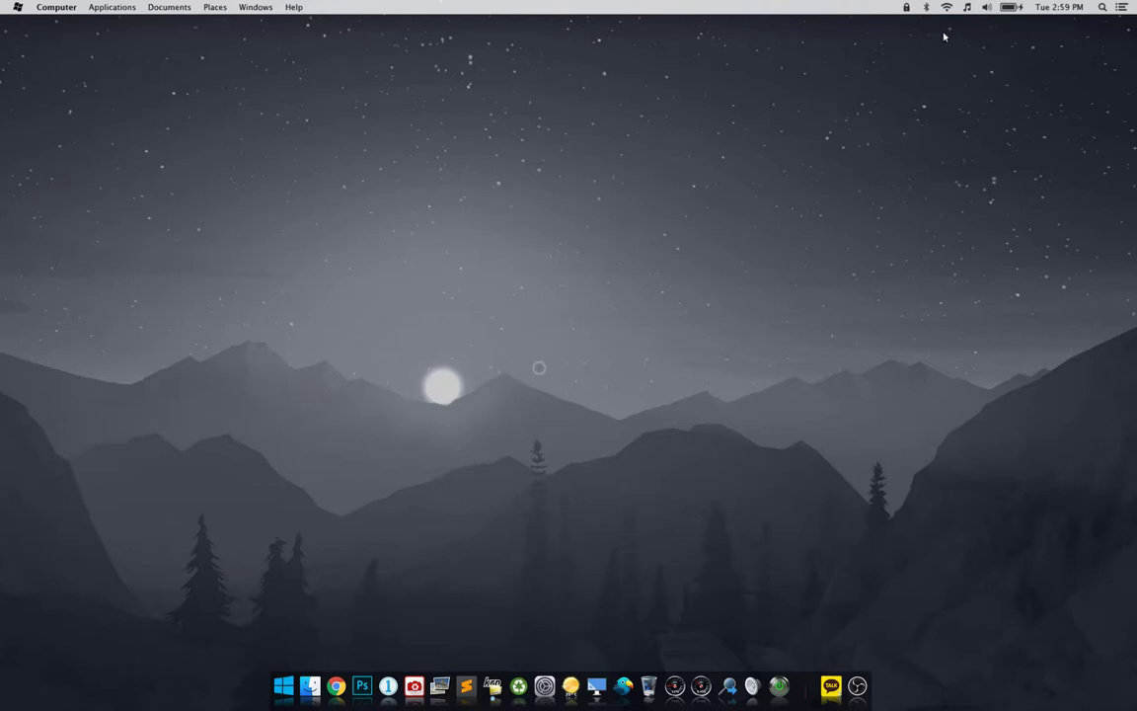
left_click(1009, 8)
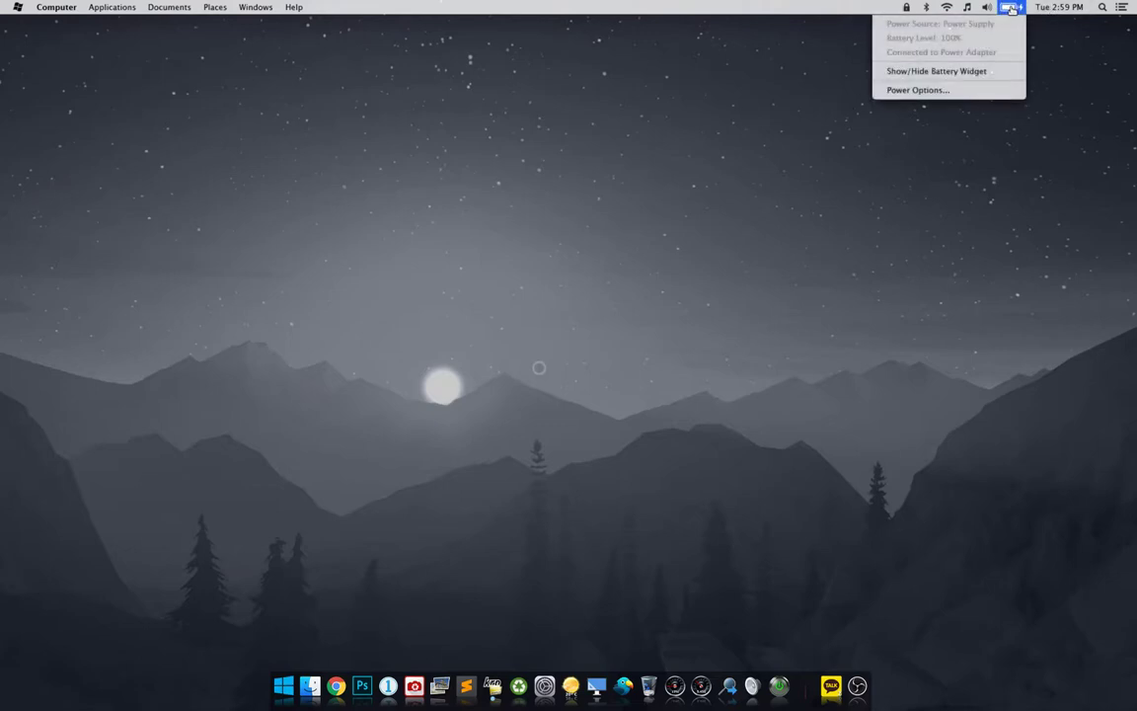
mouse_move(1048, 8)
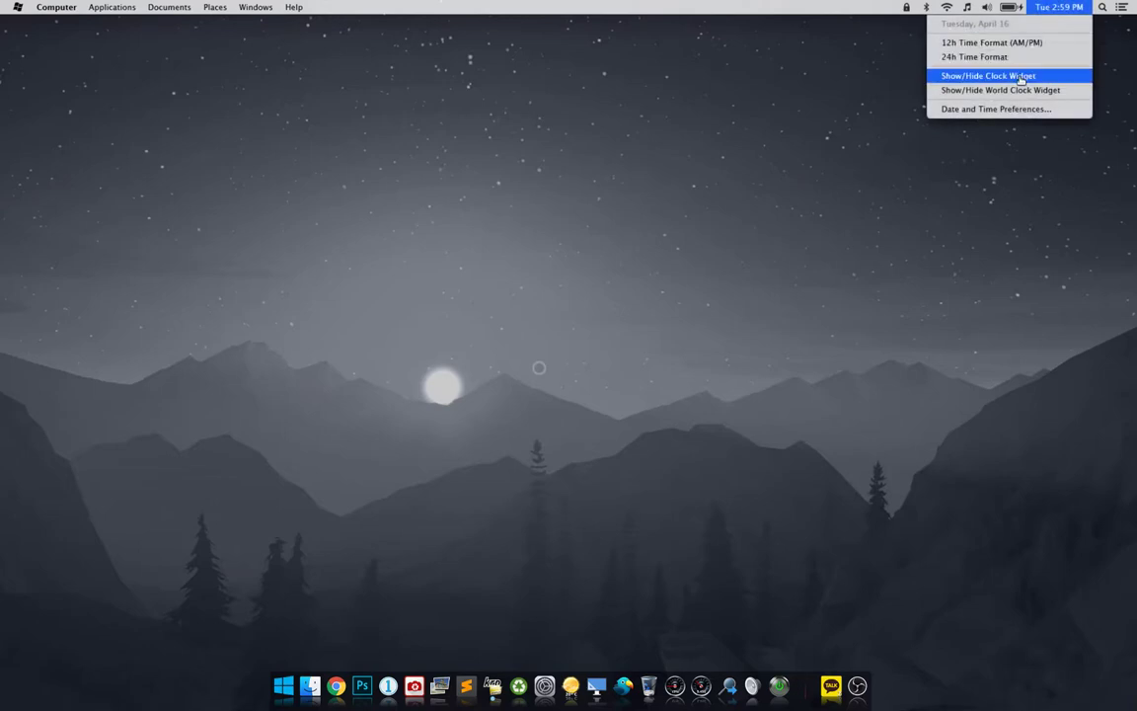
left_click(744, 148)
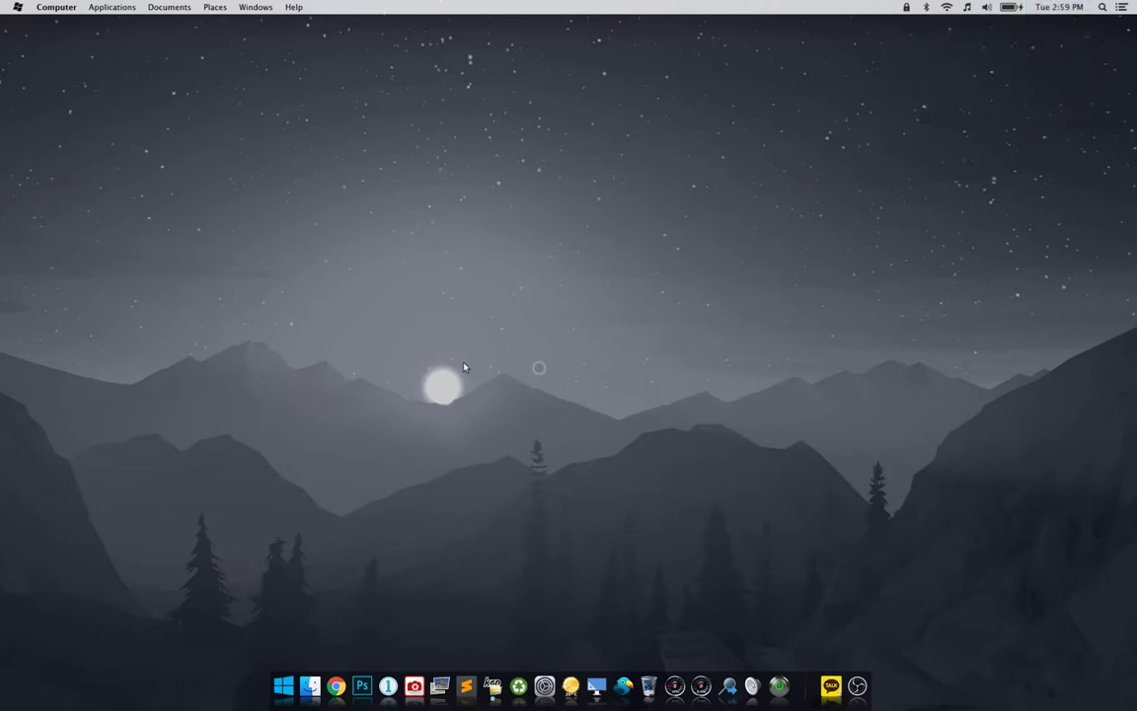
Step: Open the file manager and browse through the Downloads and Documents folders to the Pictures folder
left_click(310, 685)
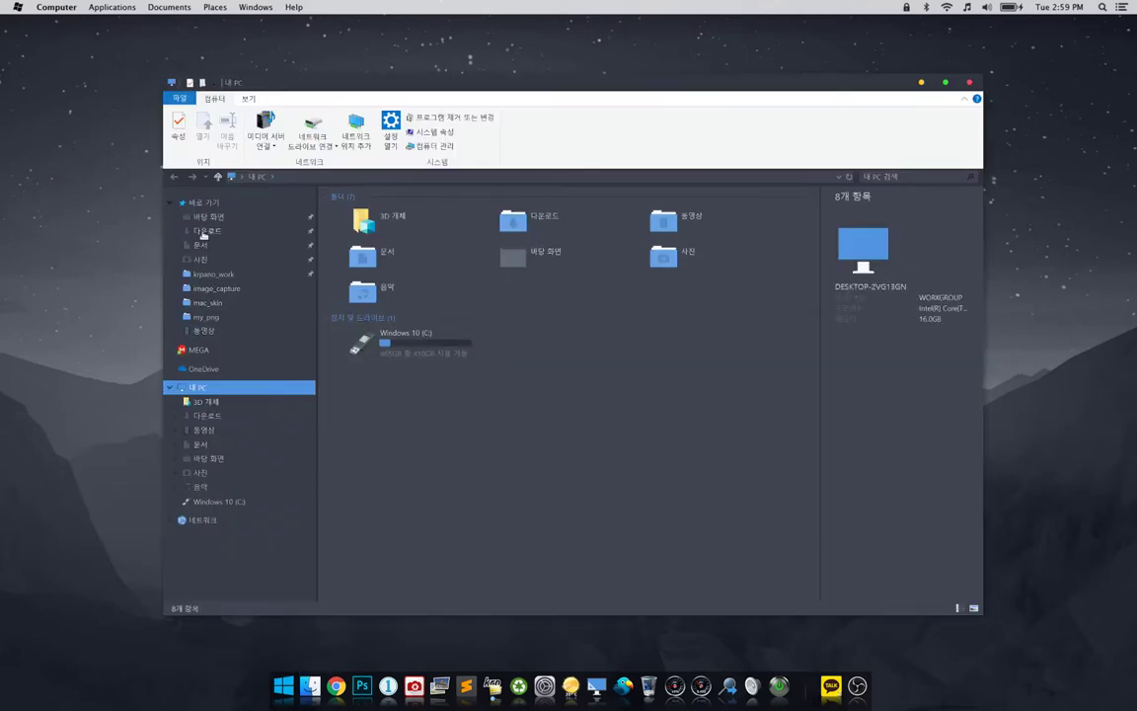
left_click(205, 231)
left_click(199, 247)
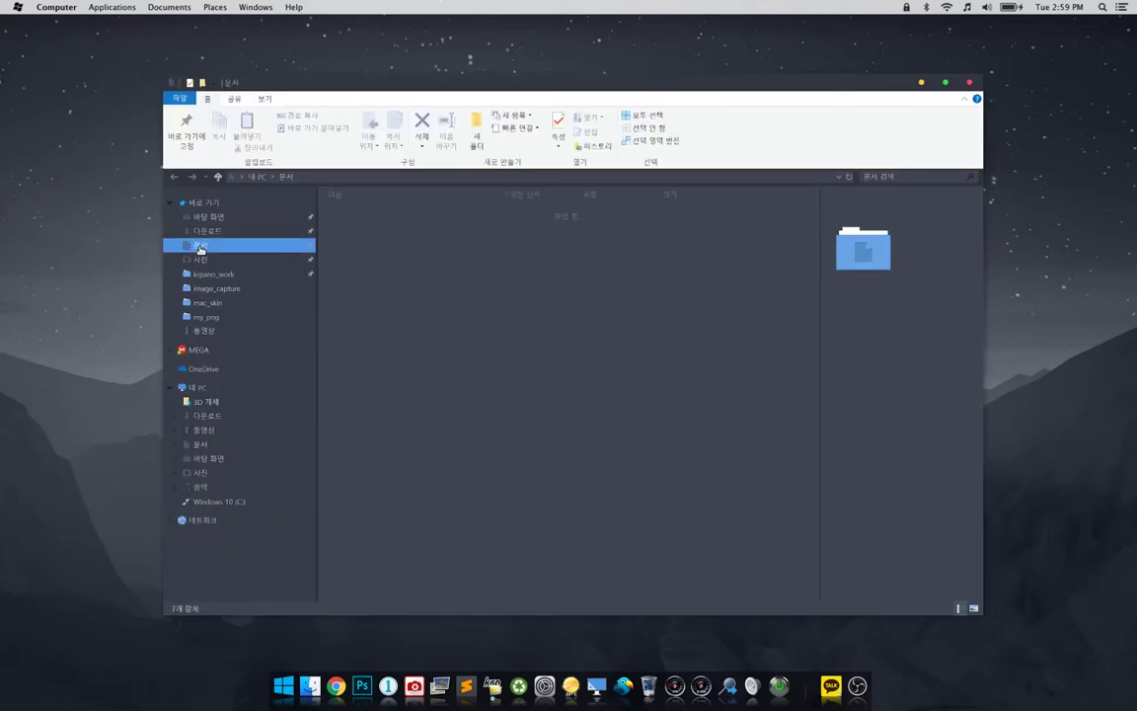
left_click(201, 261)
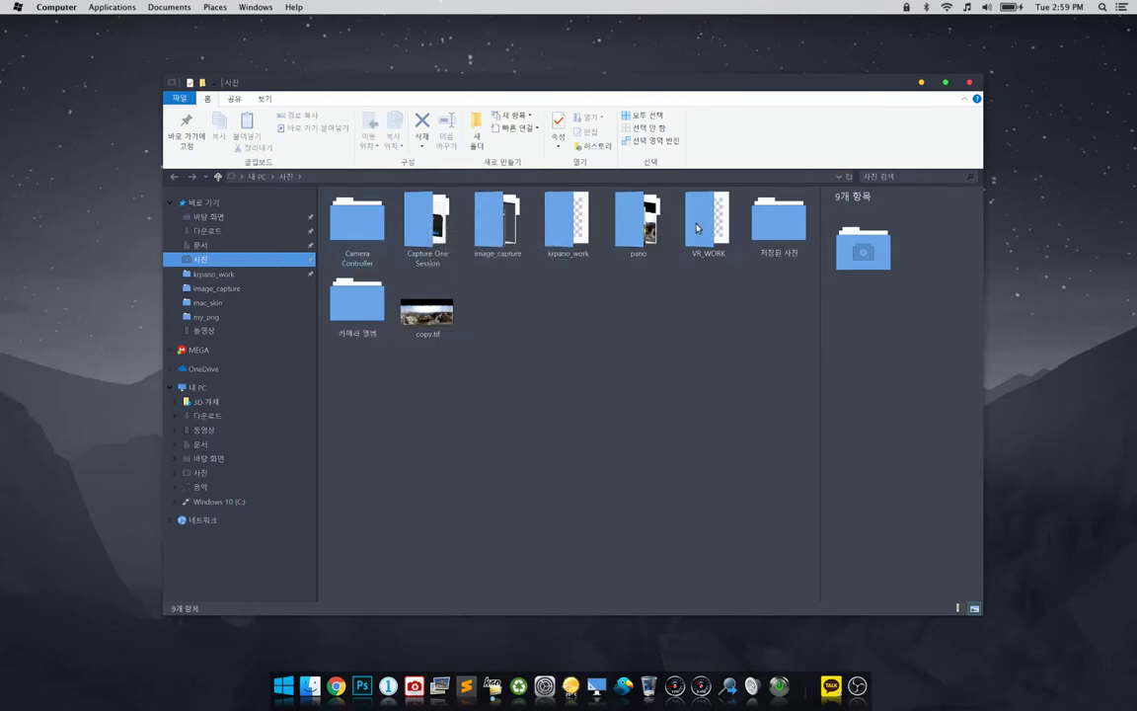
Step: Open the pano folder inside Pictures and look through its image thumbnails
double_click(636, 223)
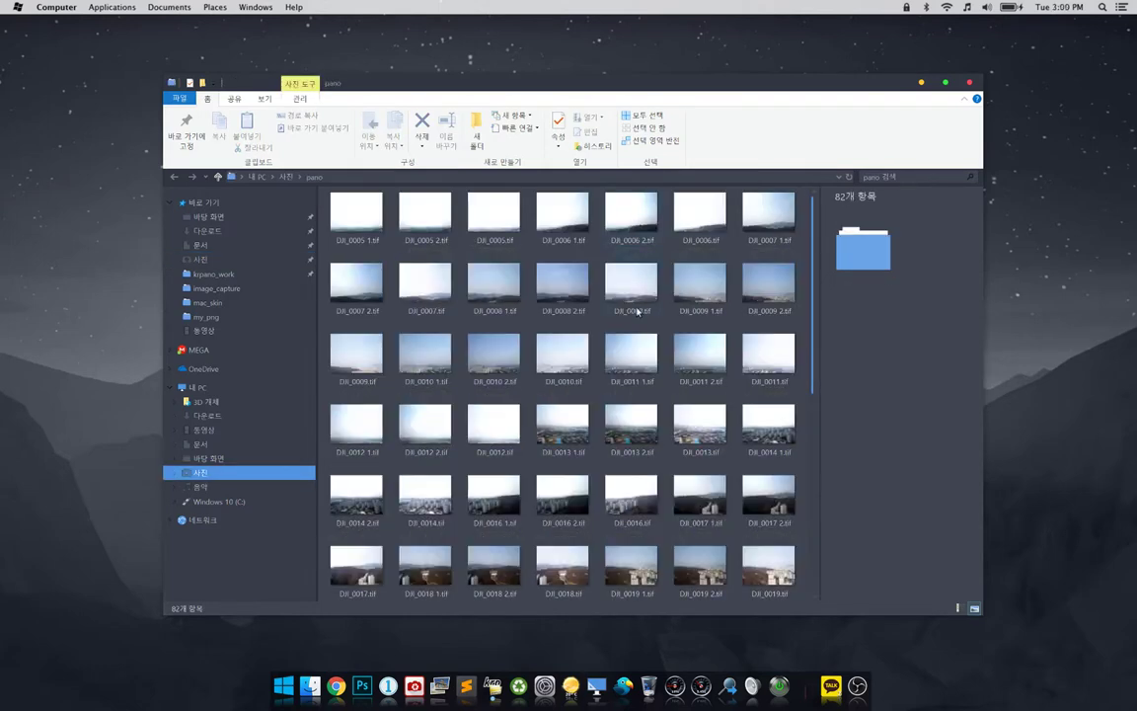
scroll(637, 311, "down", 5)
scroll(637, 311, "up", 5)
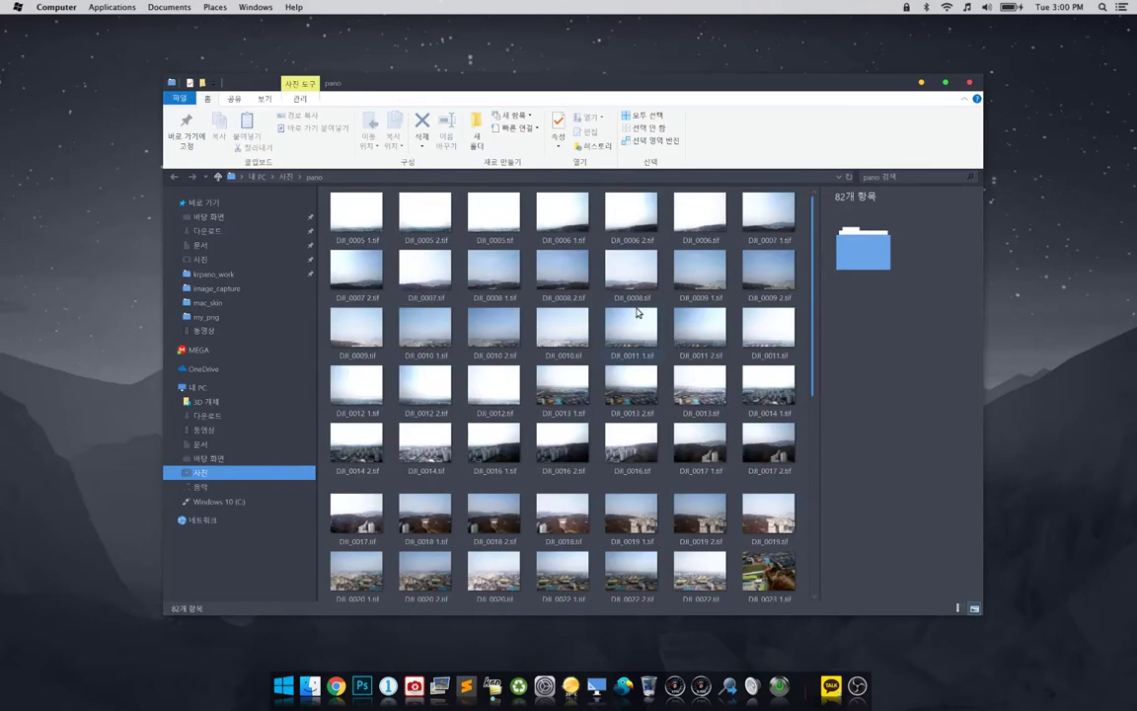
scroll(637, 312, "down", 5)
scroll(611, 316, "up", 5)
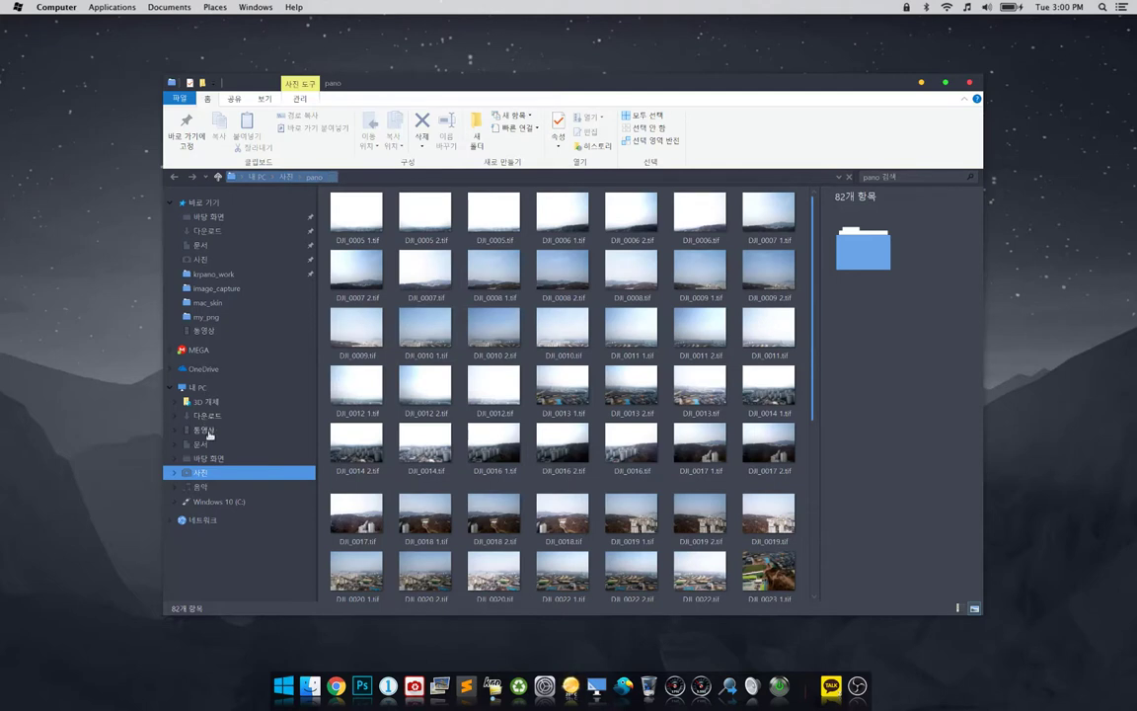
Step: Show the Videos folder under This PC and minimize the file manager window
left_click(206, 431)
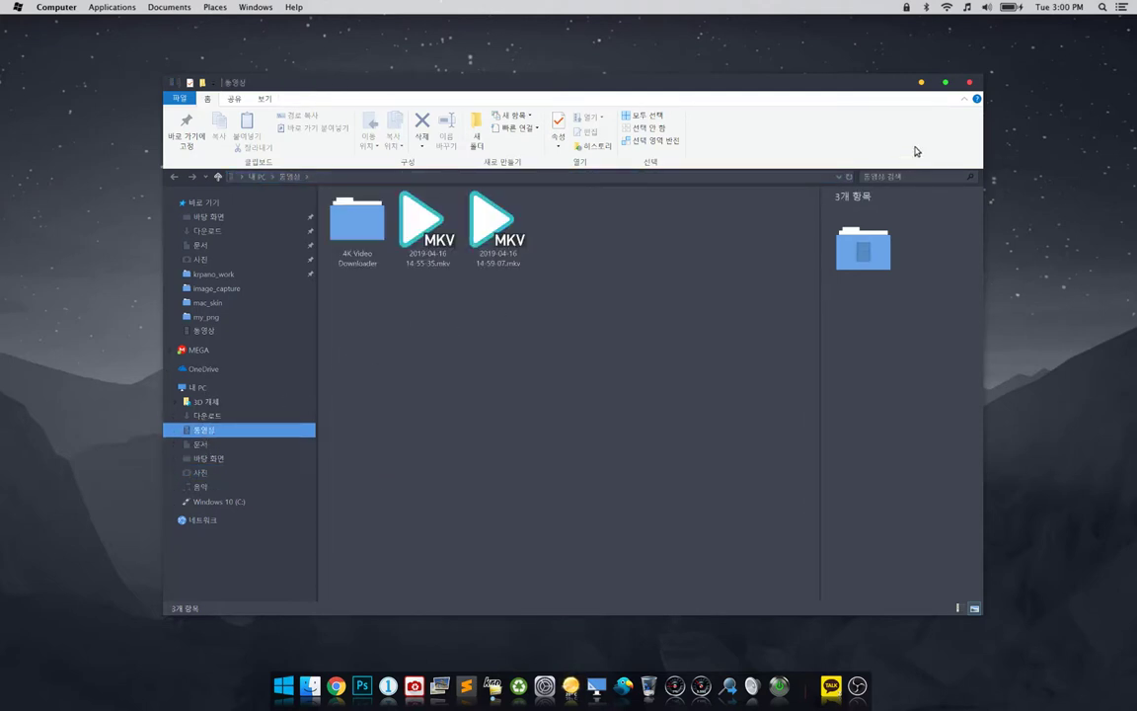
left_click(920, 84)
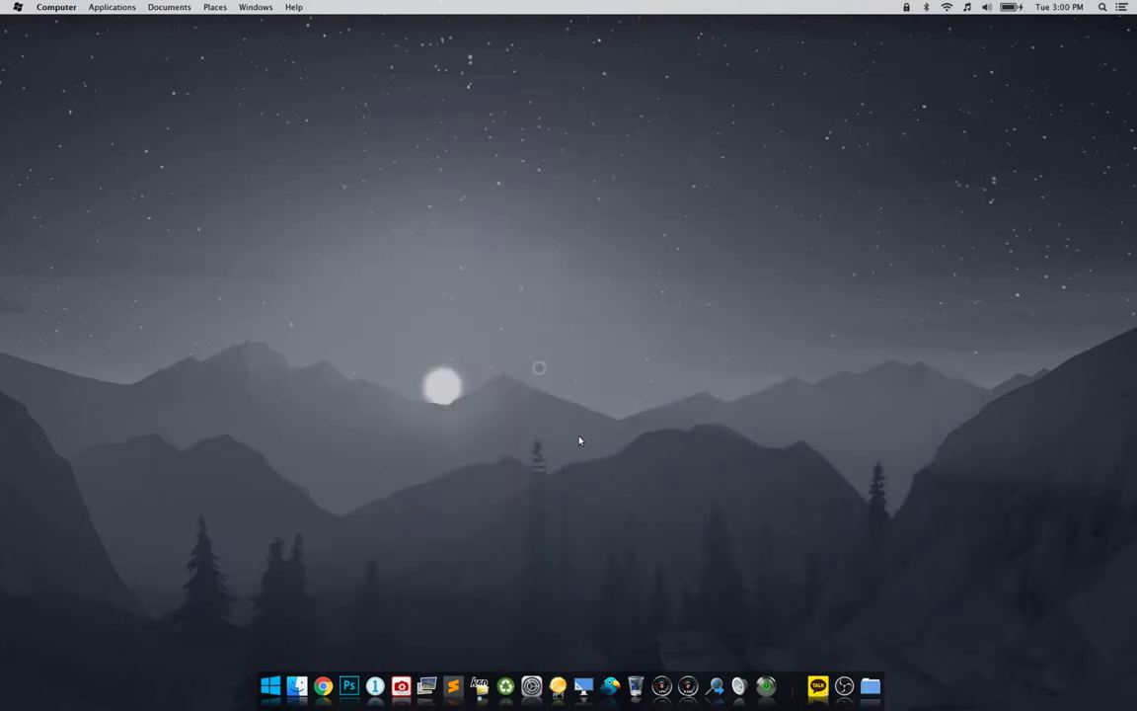
Step: Switch to Chrome and open the krpano 플러그인 cafe through Naver's cafe section
left_click(322, 685)
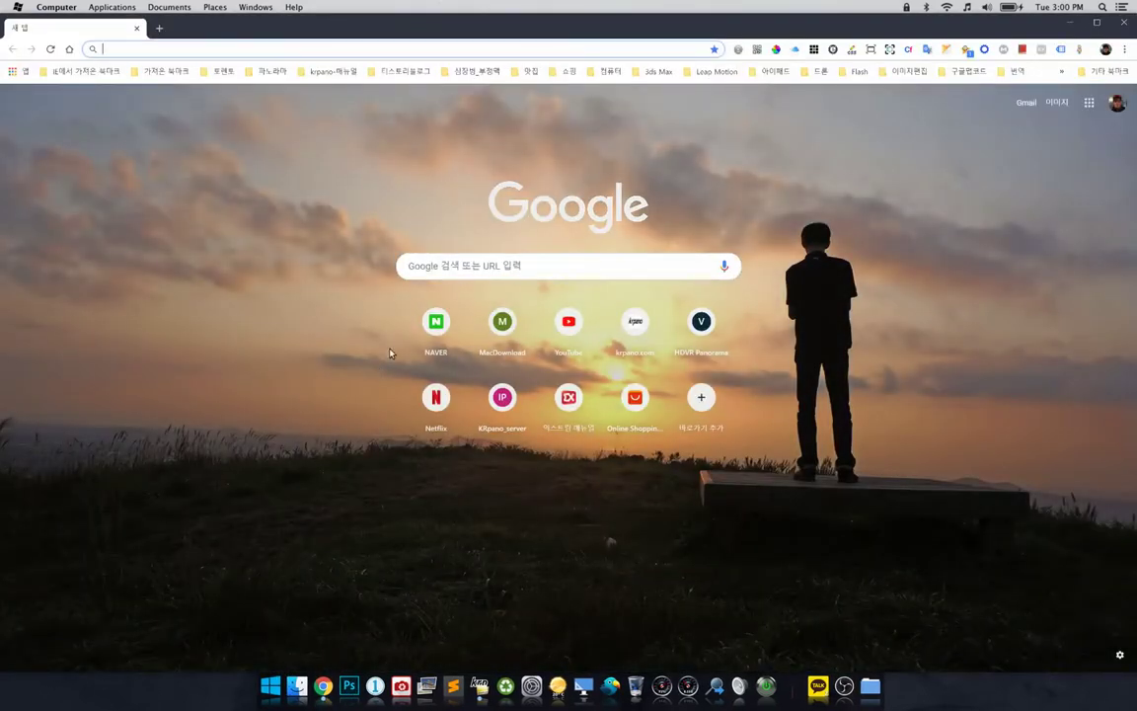
left_click(435, 323)
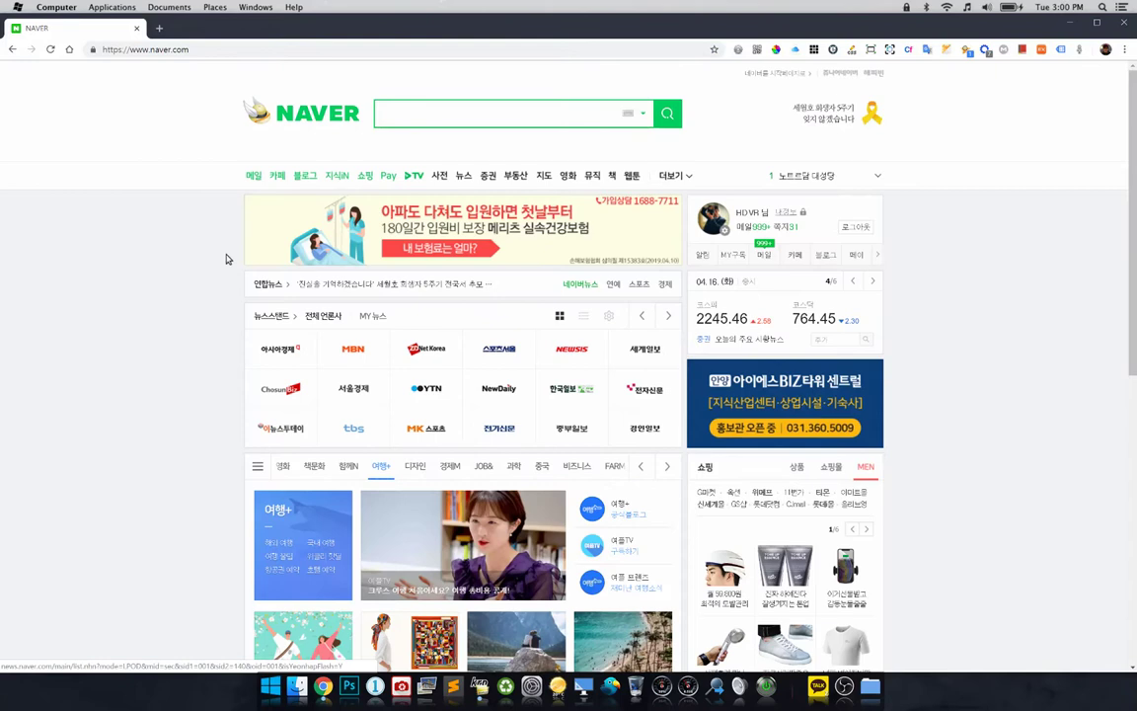
left_click(277, 176)
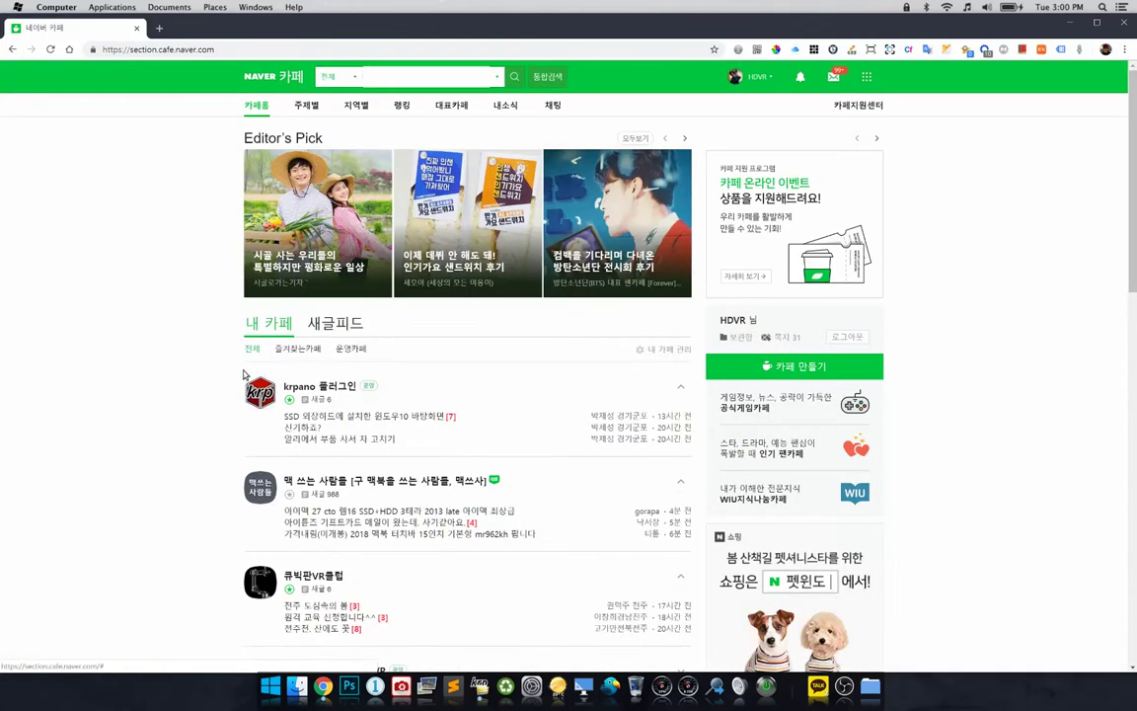
left_click(316, 387)
Step: Look over the krpano cafe's front page, close its tab and minimize the browser
scroll(316, 401, "down", 5)
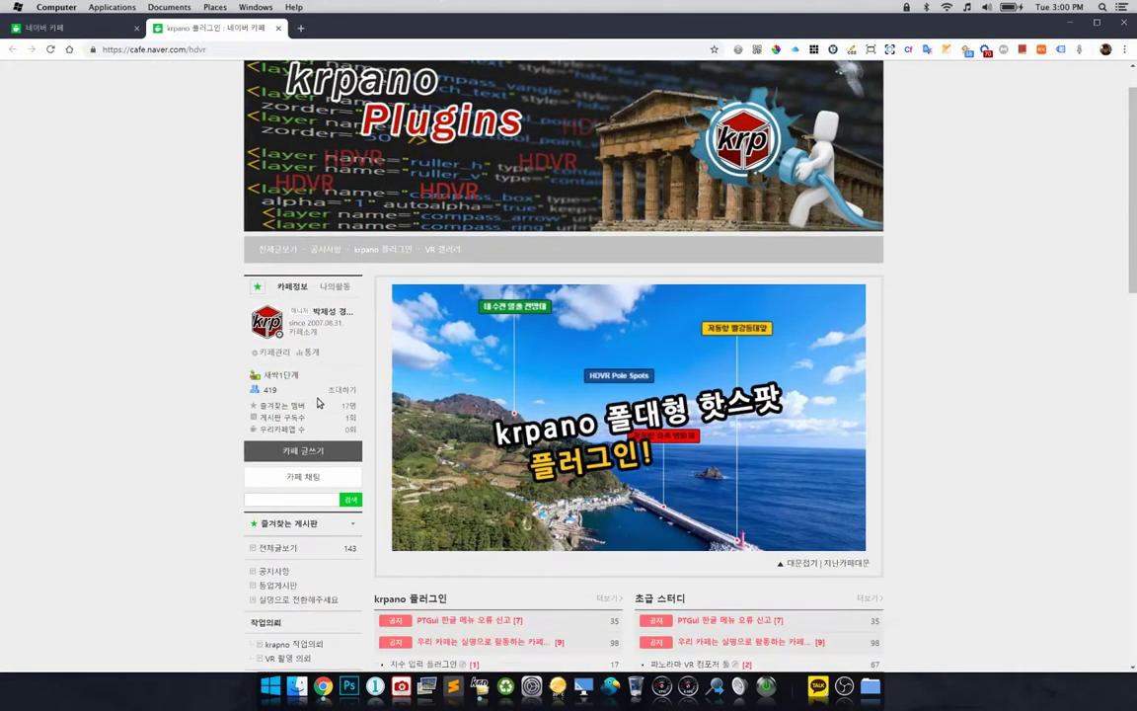
scroll(317, 402, "up", 4)
scroll(317, 402, "up", 1)
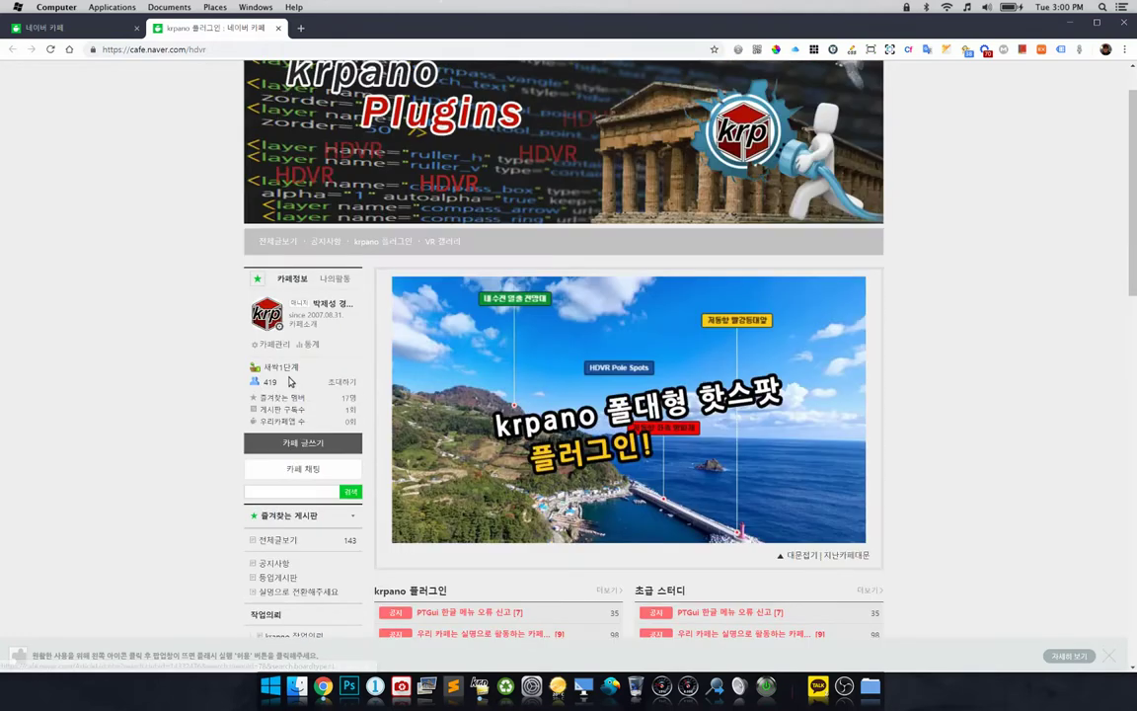
left_click(279, 30)
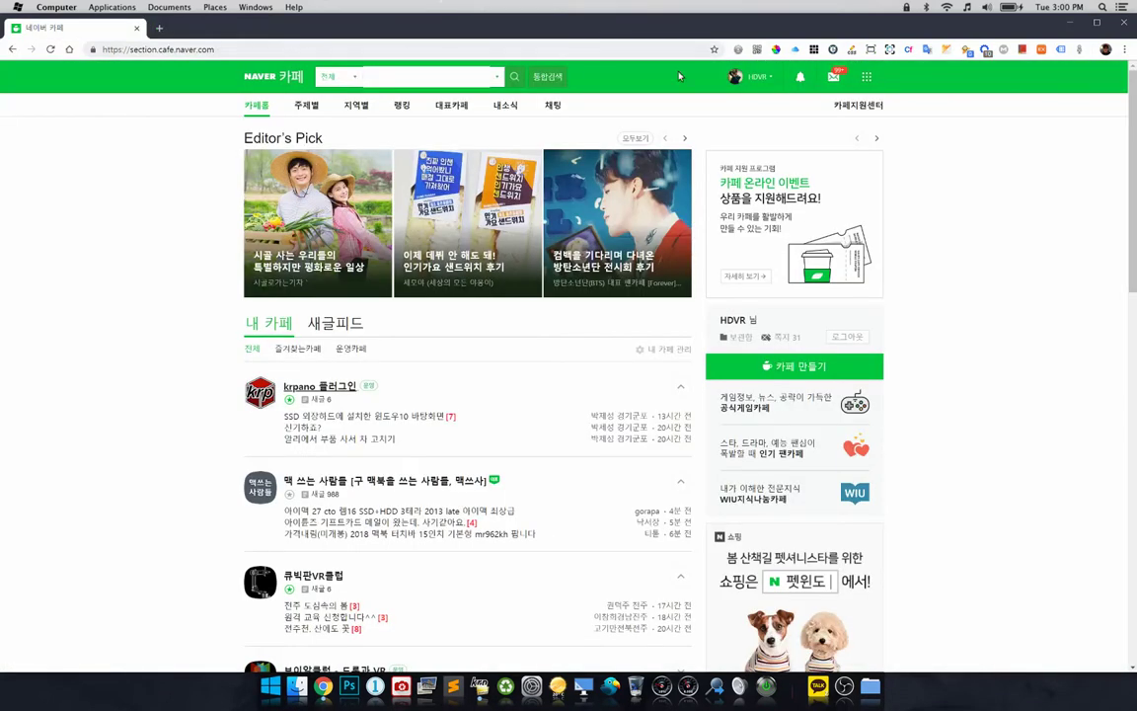
left_click(1069, 23)
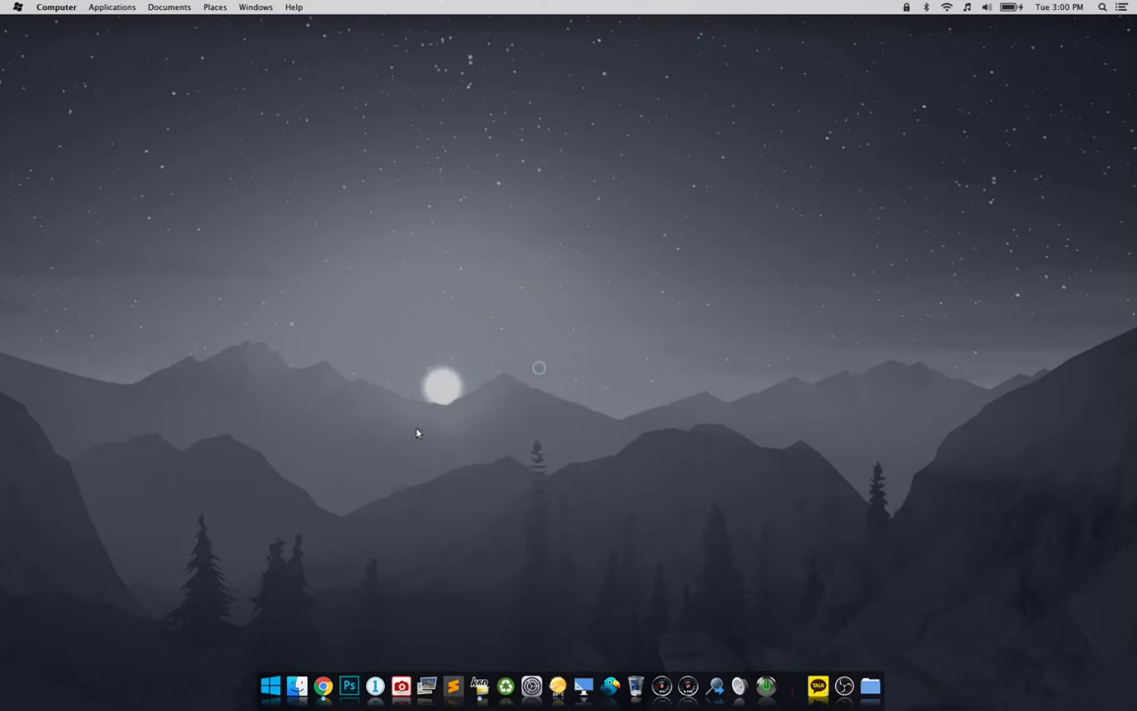
Step: Search the quick launcher for "pt" and start PTGui
key("alt+space")
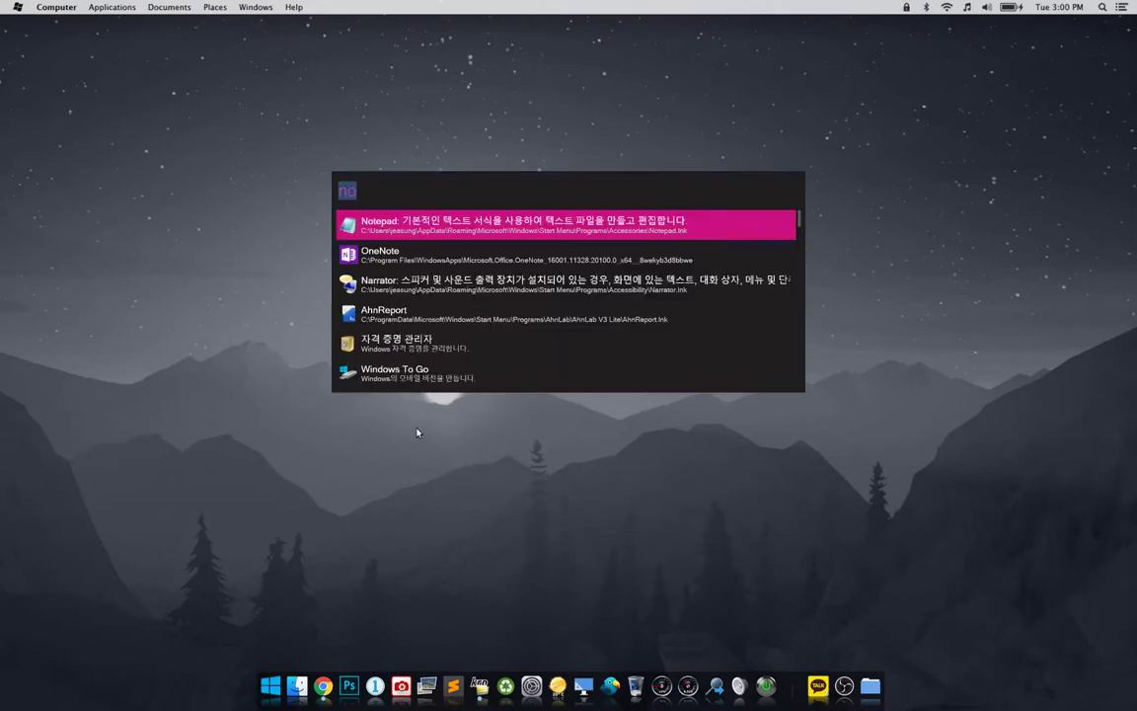
key("BackSpace")
type("pt")
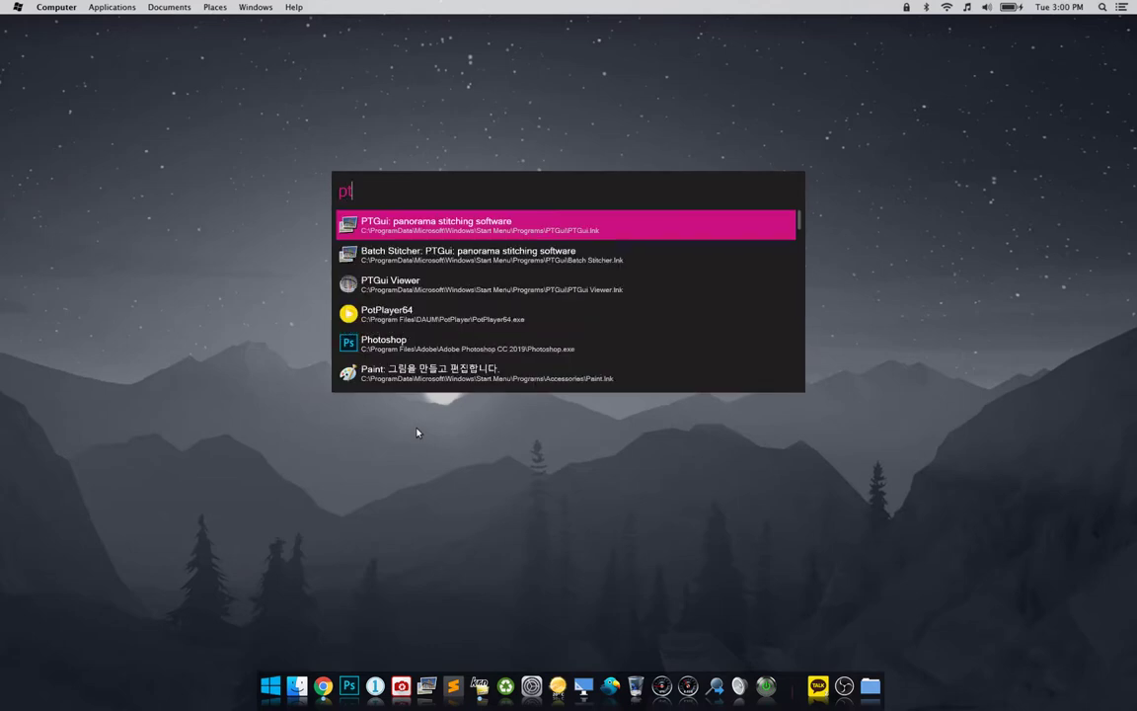
key("Return")
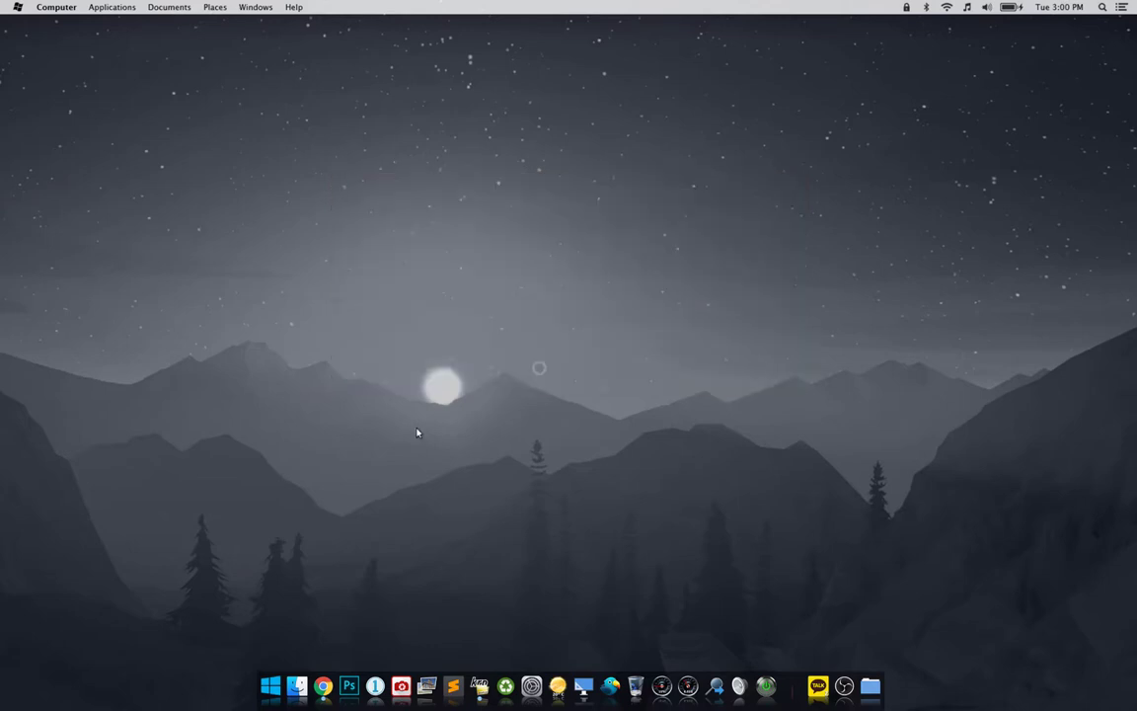
left_click(738, 385)
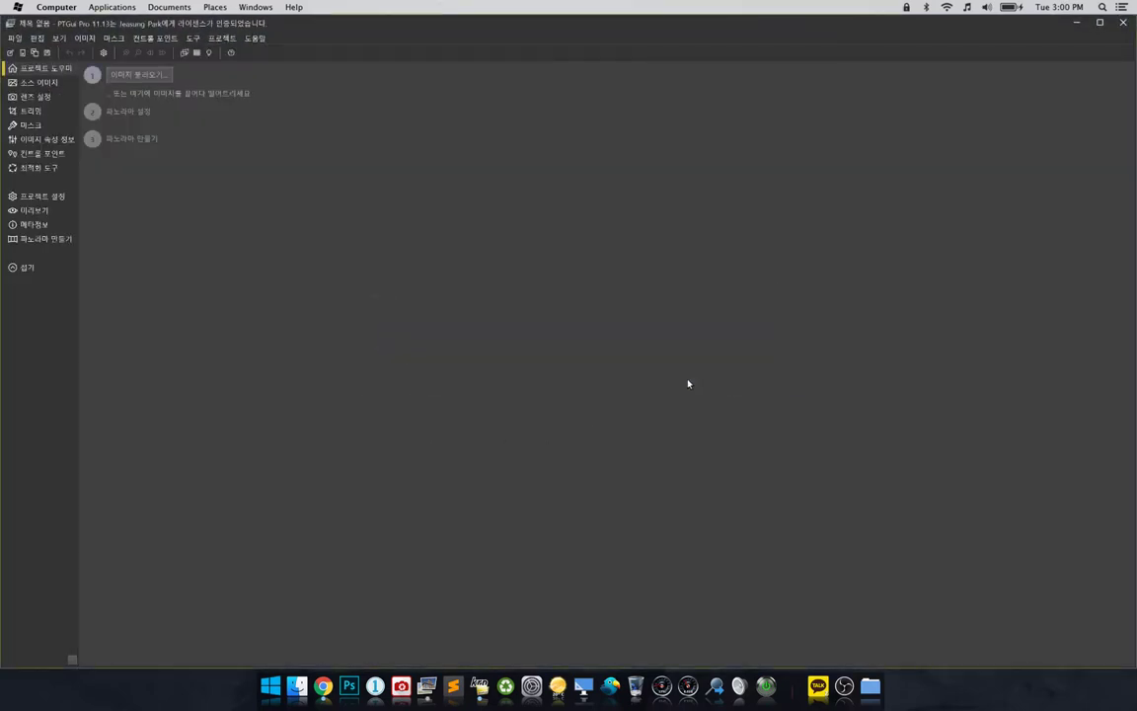
Step: Load the images GOPR0499.JPG to GOPR0506.JPG from the VR_WORK\001 folder as source images
left_click(139, 75)
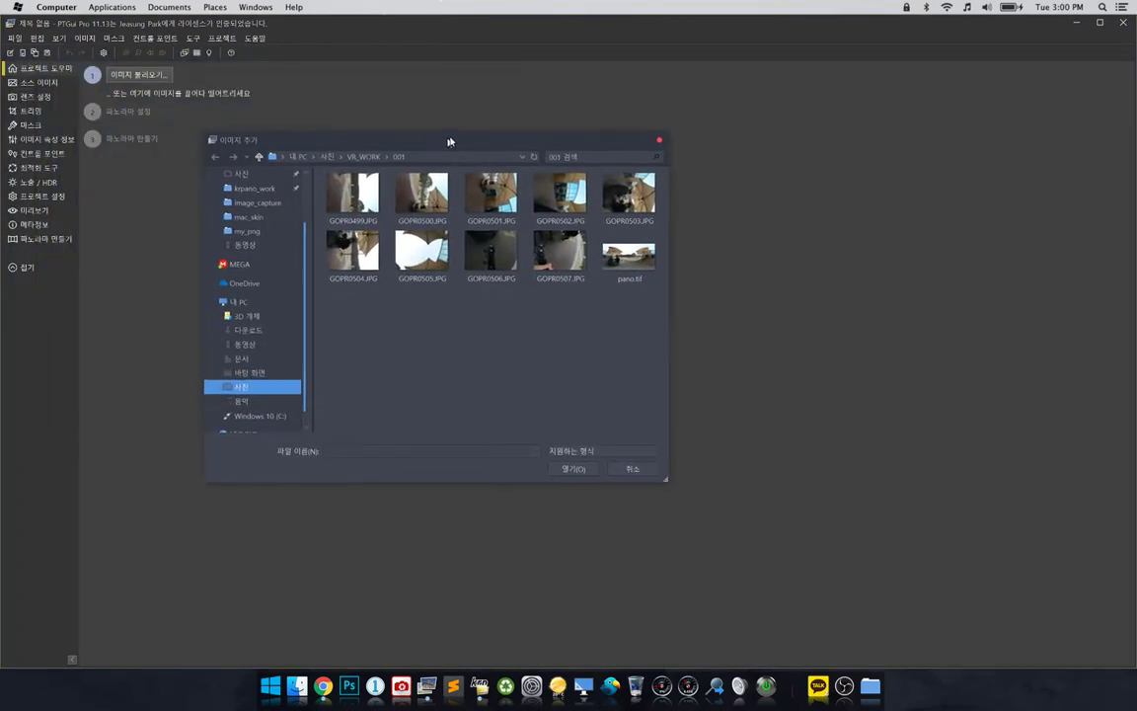
left_click(380, 192)
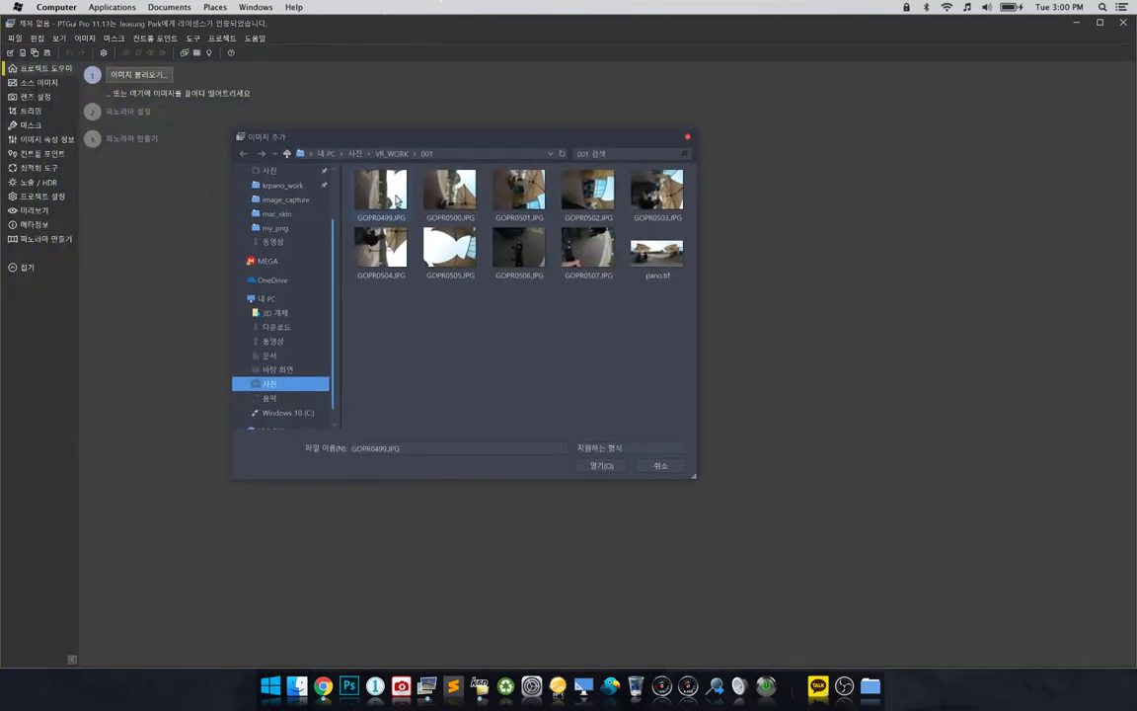
left_click(608, 255, "shift")
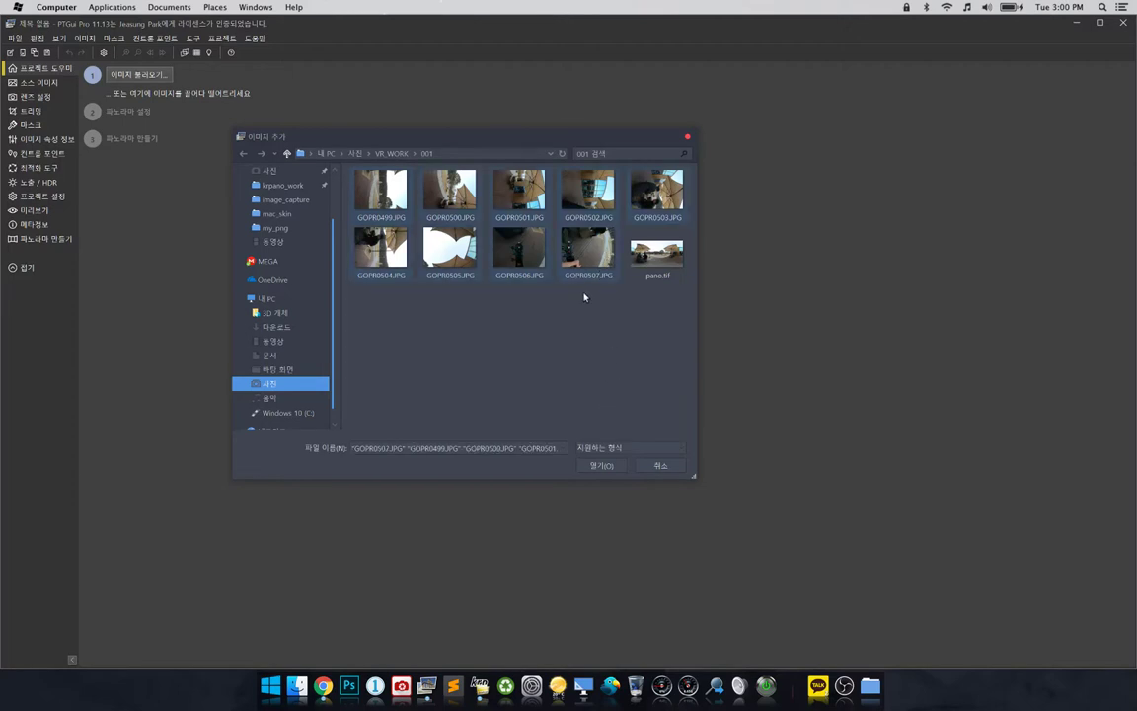
left_click(581, 260, "ctrl")
left_click(596, 465)
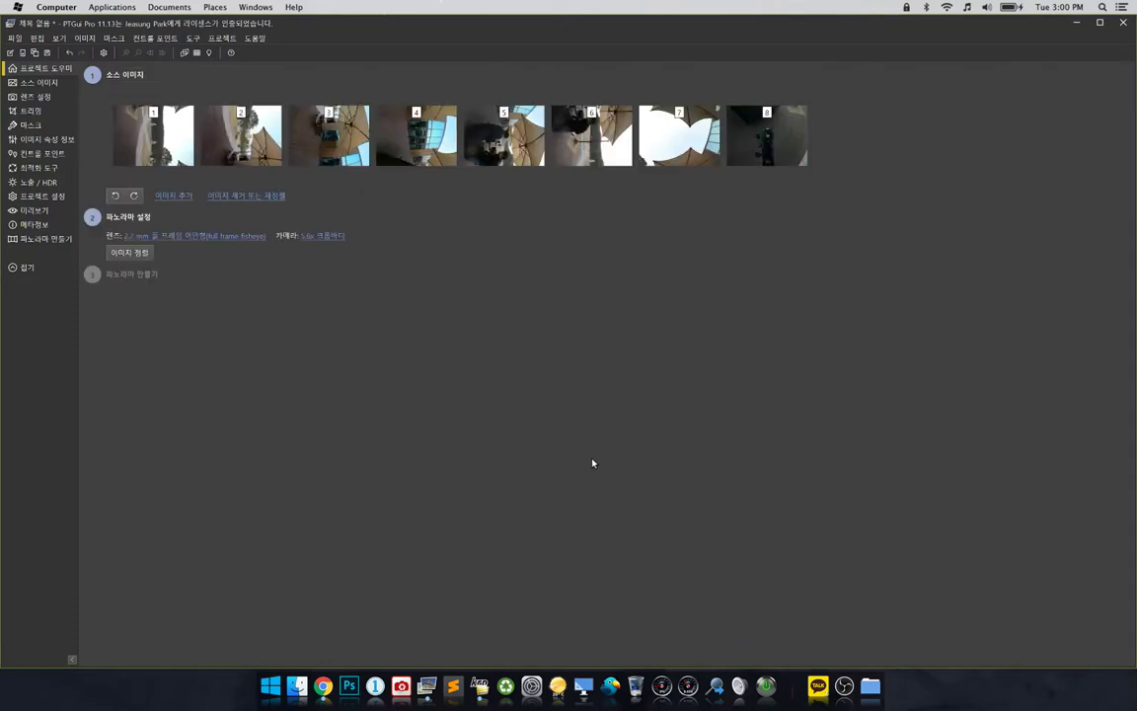
Step: Rotate the source images counterclockwise and align them into a panorama, closing the panorama editor
left_click(114, 195)
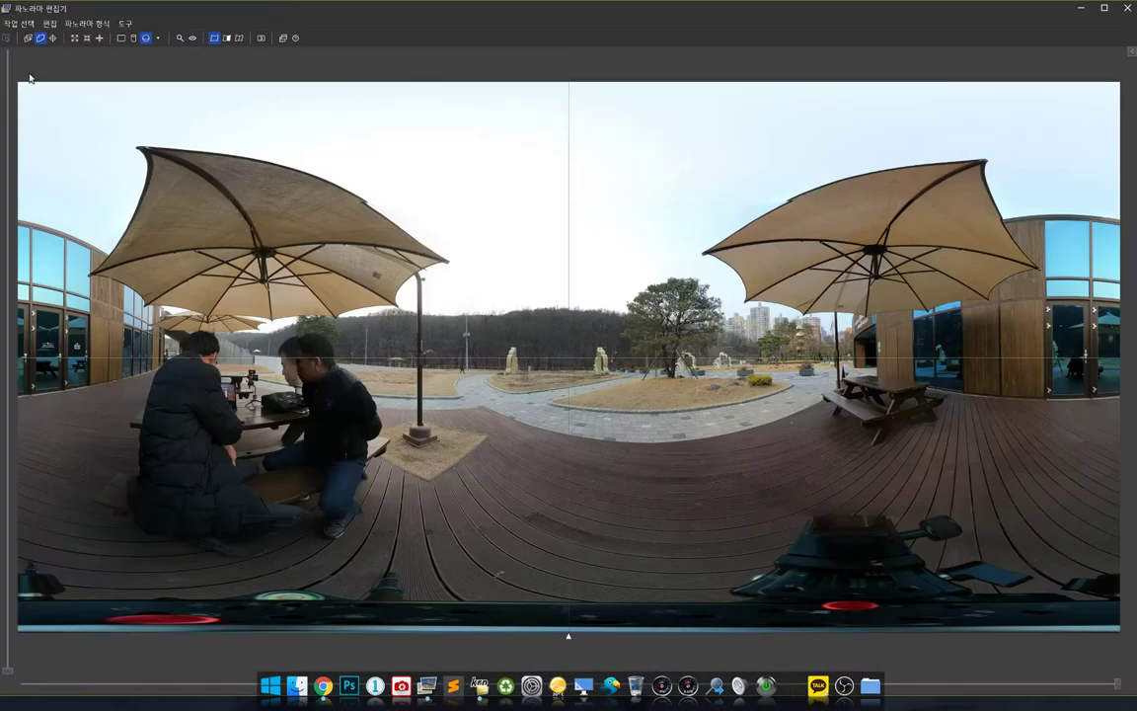
left_click(1125, 8)
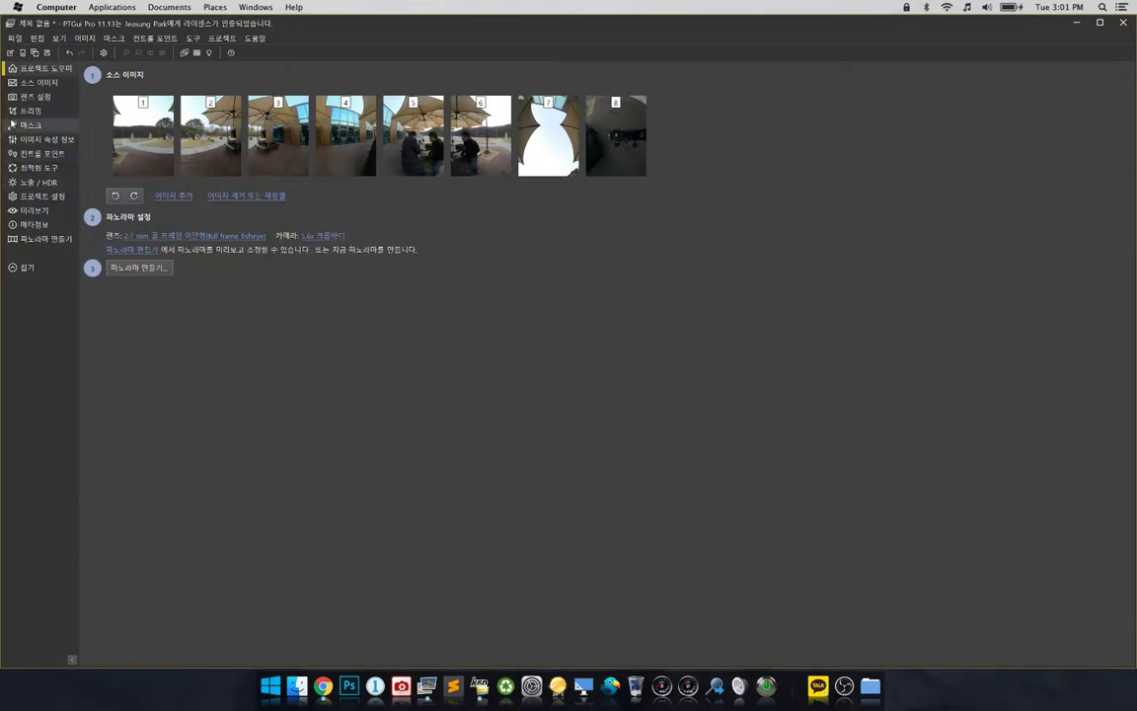
Step: View the mask page and the control points page, comparing image 1 with images 2 and 3
left_click(30, 126)
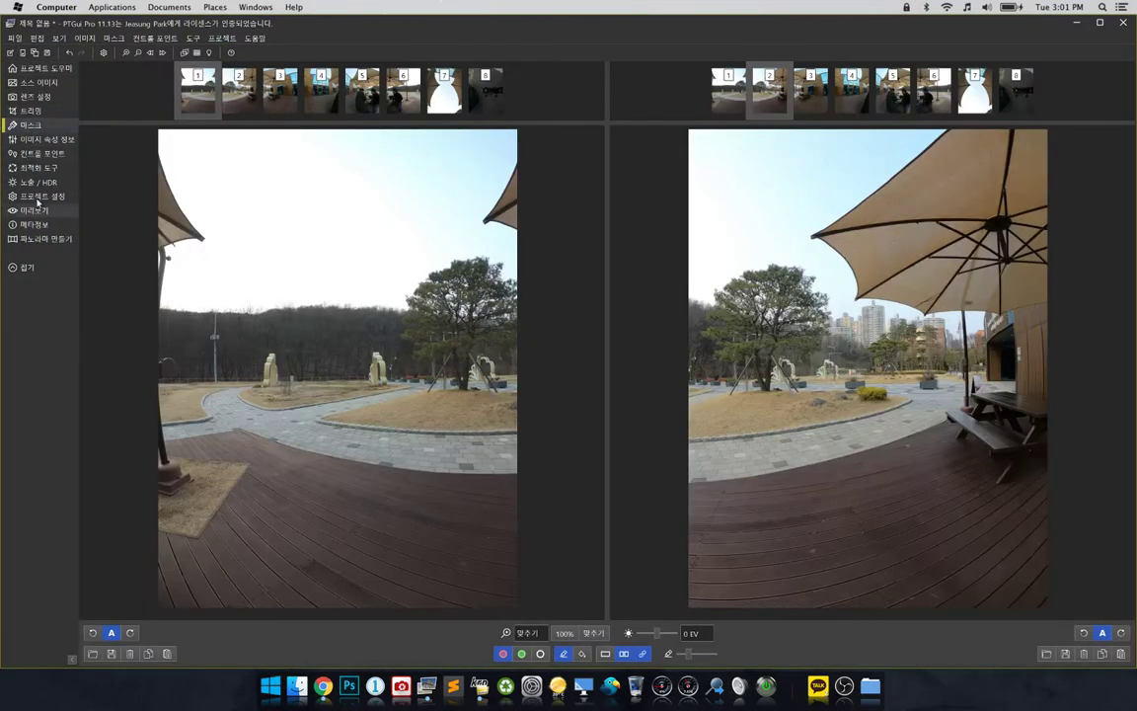
left_click(37, 154)
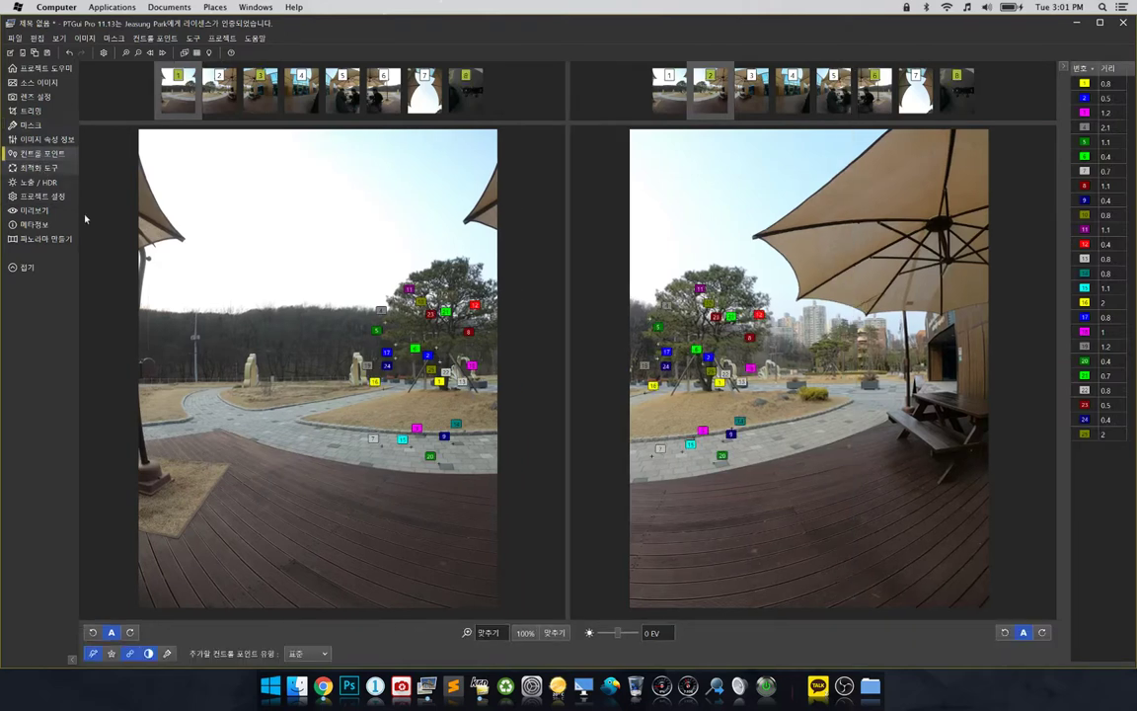
left_click(761, 107)
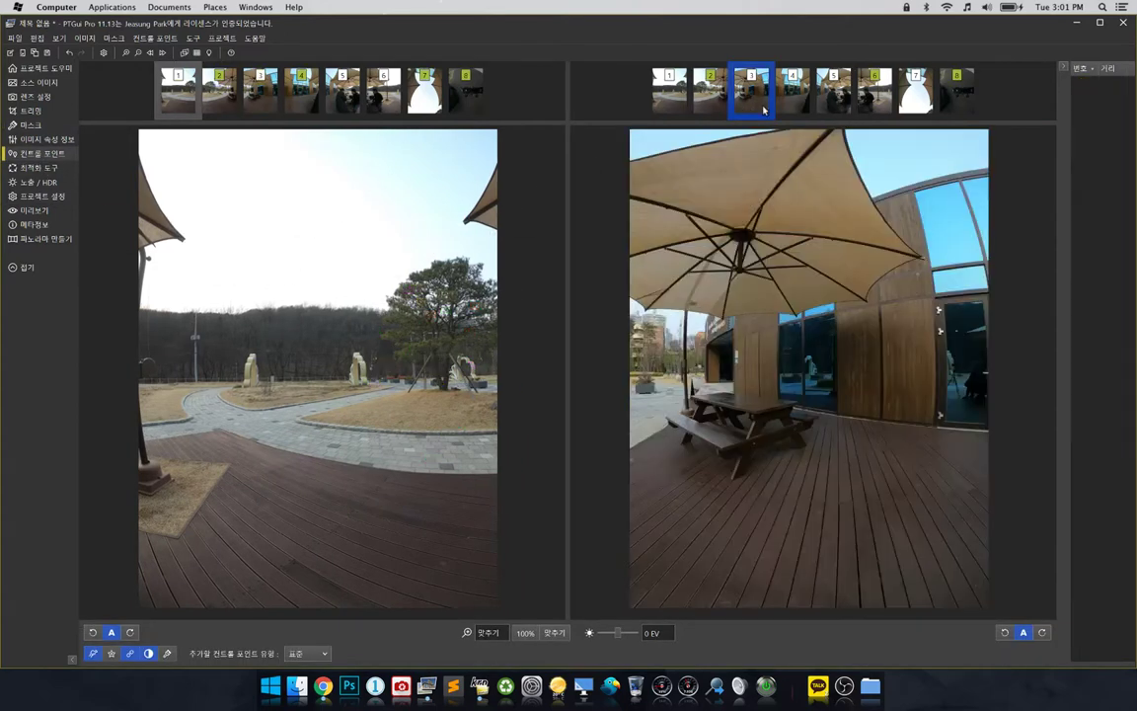
Step: View the control points between images 3 and 4, and close PTGui without saving the project
left_click(797, 98)
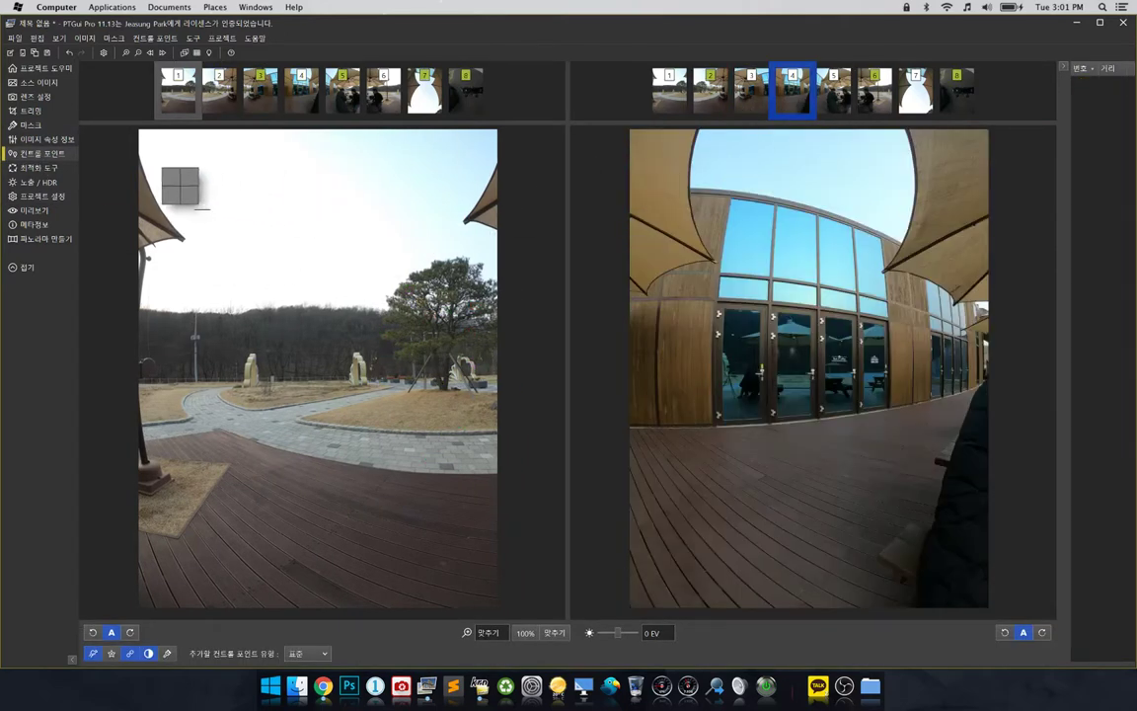
left_click(260, 94)
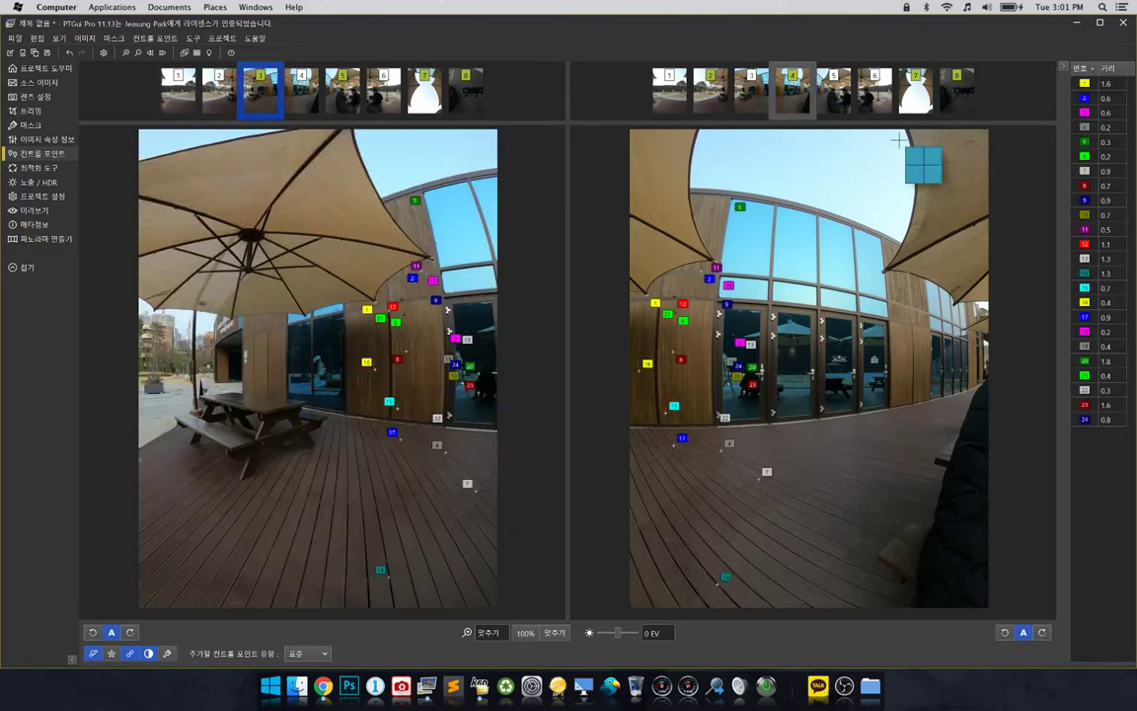
left_click(1123, 25)
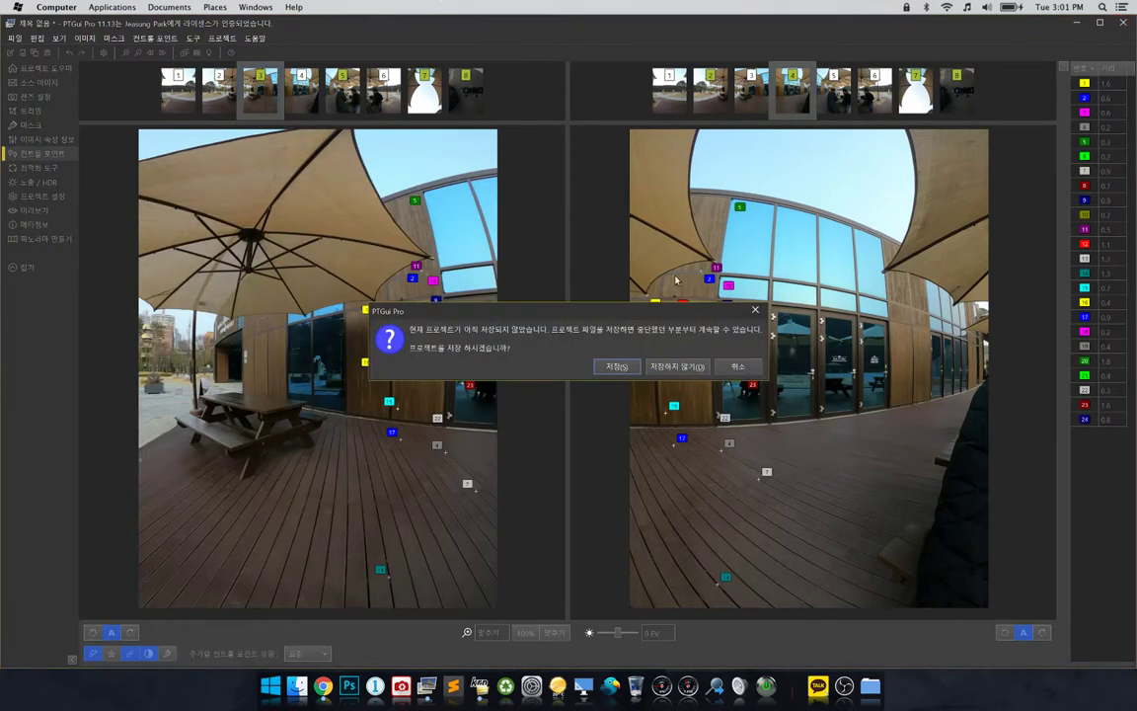
left_click(671, 369)
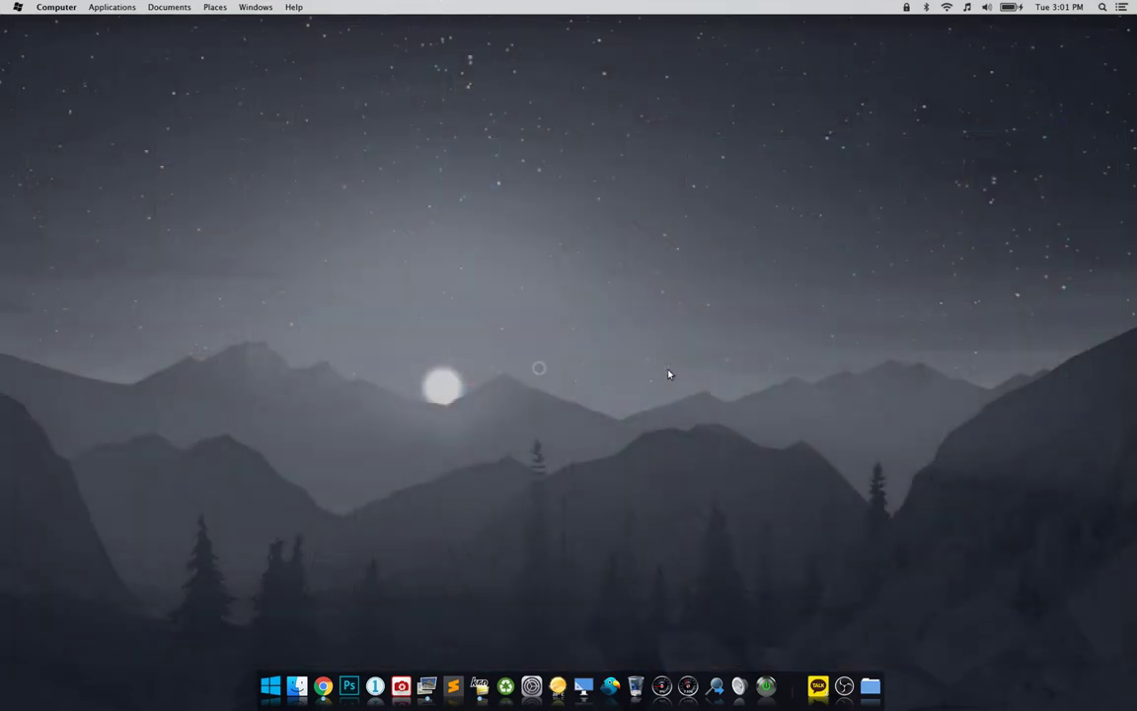
Step: Start krpano Testing Server and open the study001 panorama tour from its server address in the browser
left_click(476, 683)
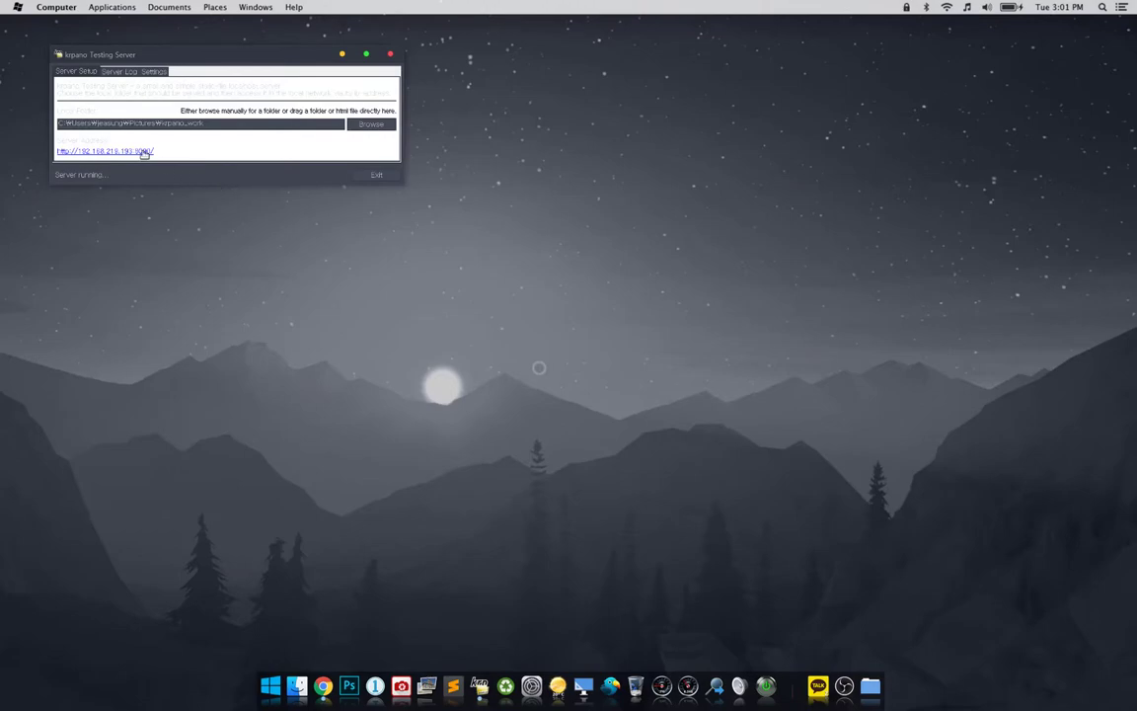
left_click(144, 152)
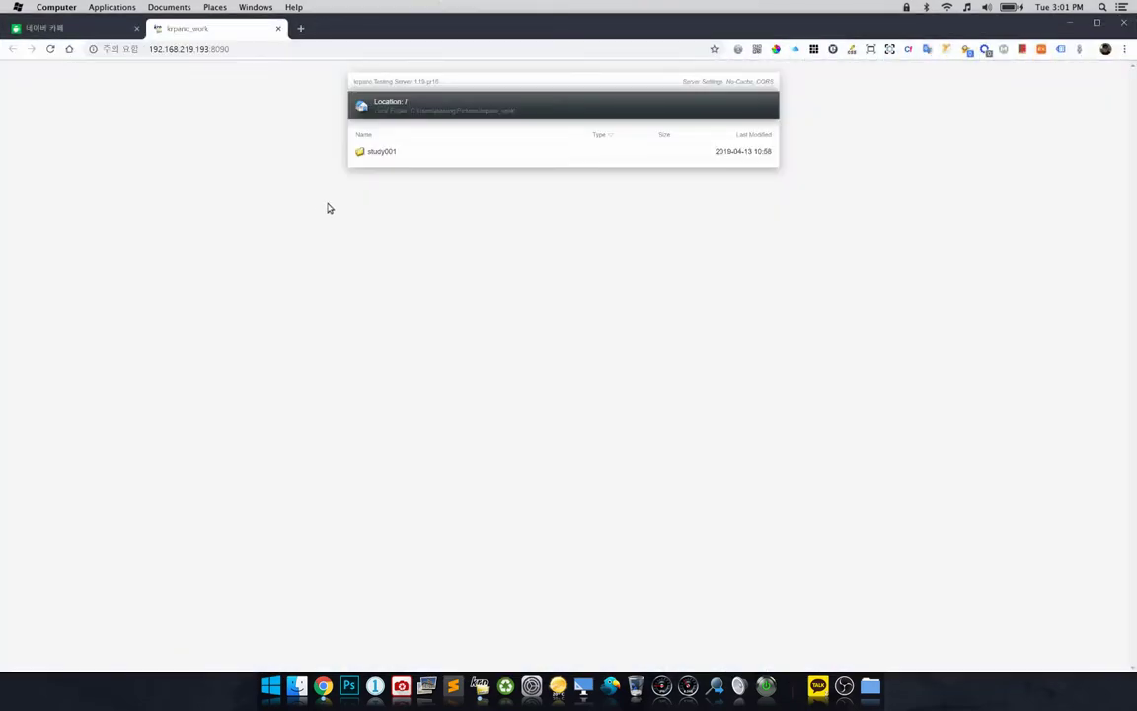
left_click(380, 152)
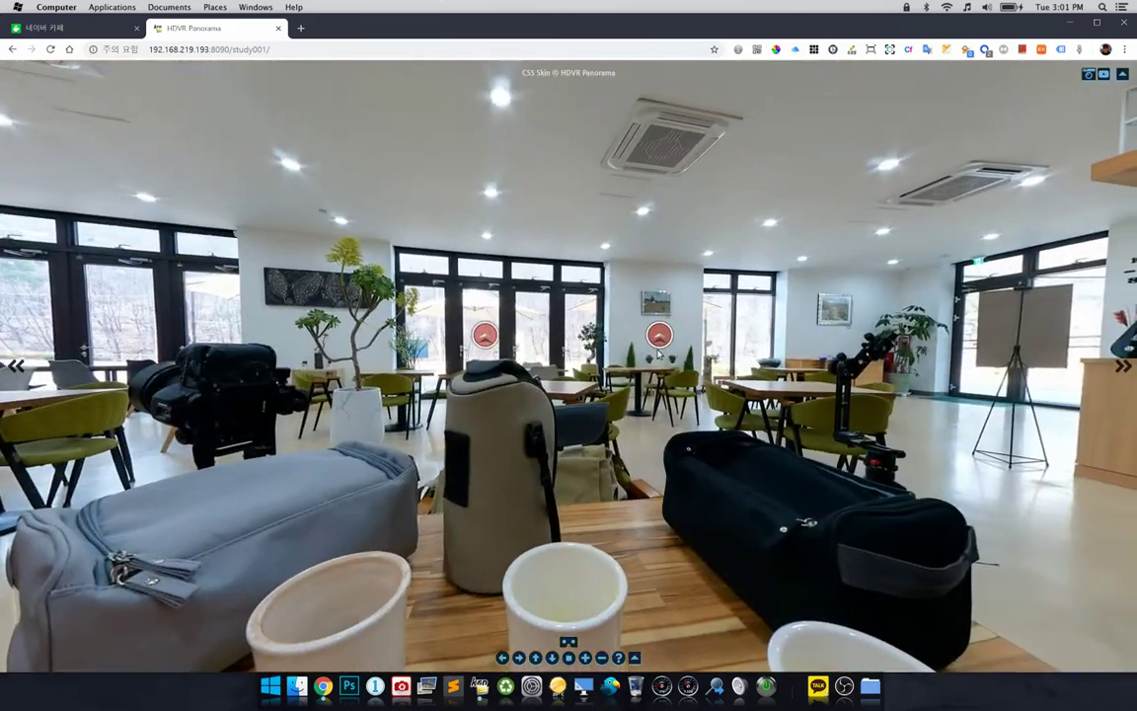
Step: Explore the tour's outdoor scenes in full screen, looking around and following the hotspot labelled 고프로로 촬영중
left_click(663, 342)
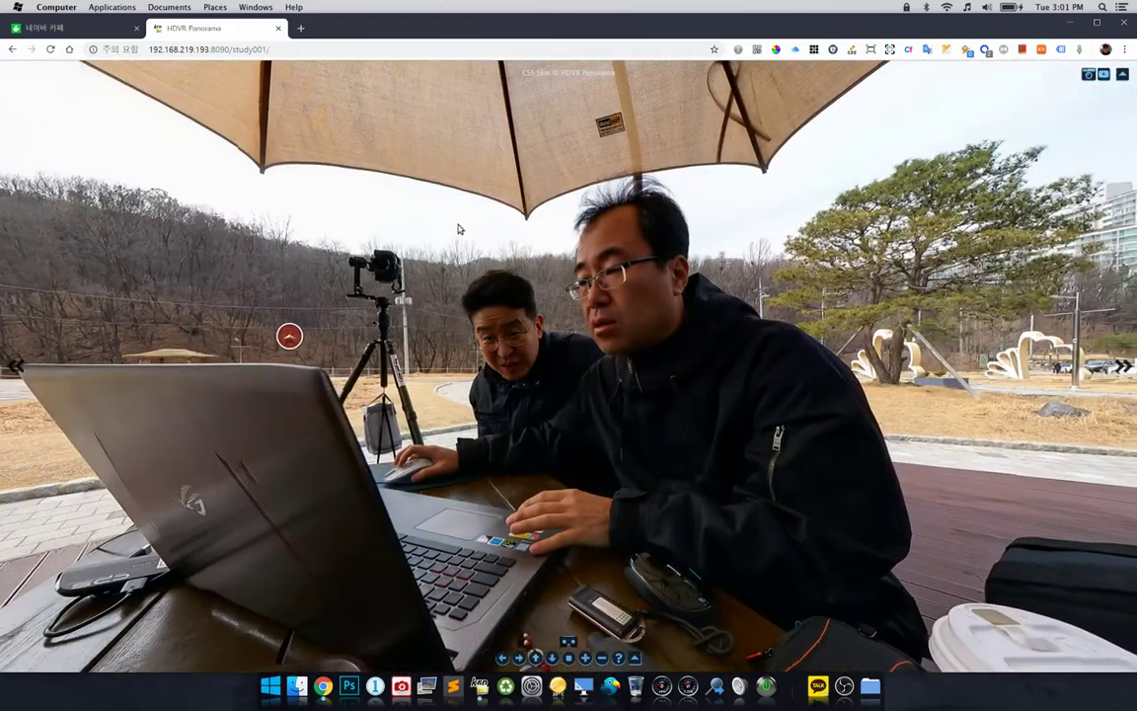
left_click_drag(458, 229, 754, 229)
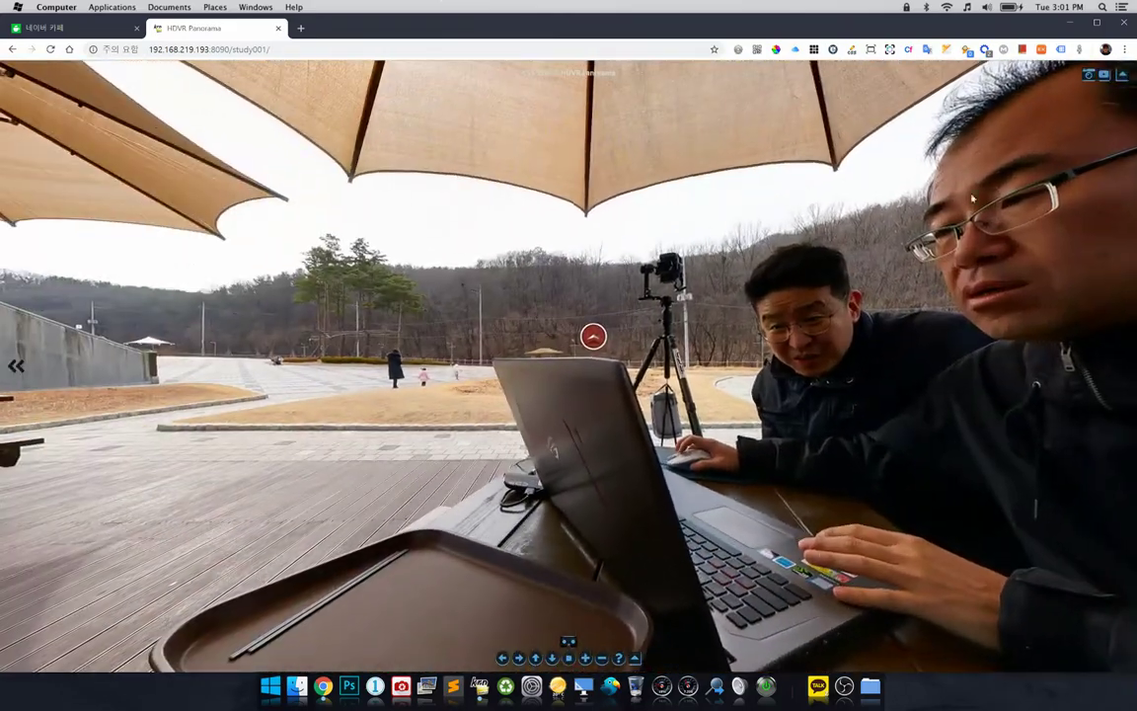
left_click(1123, 75)
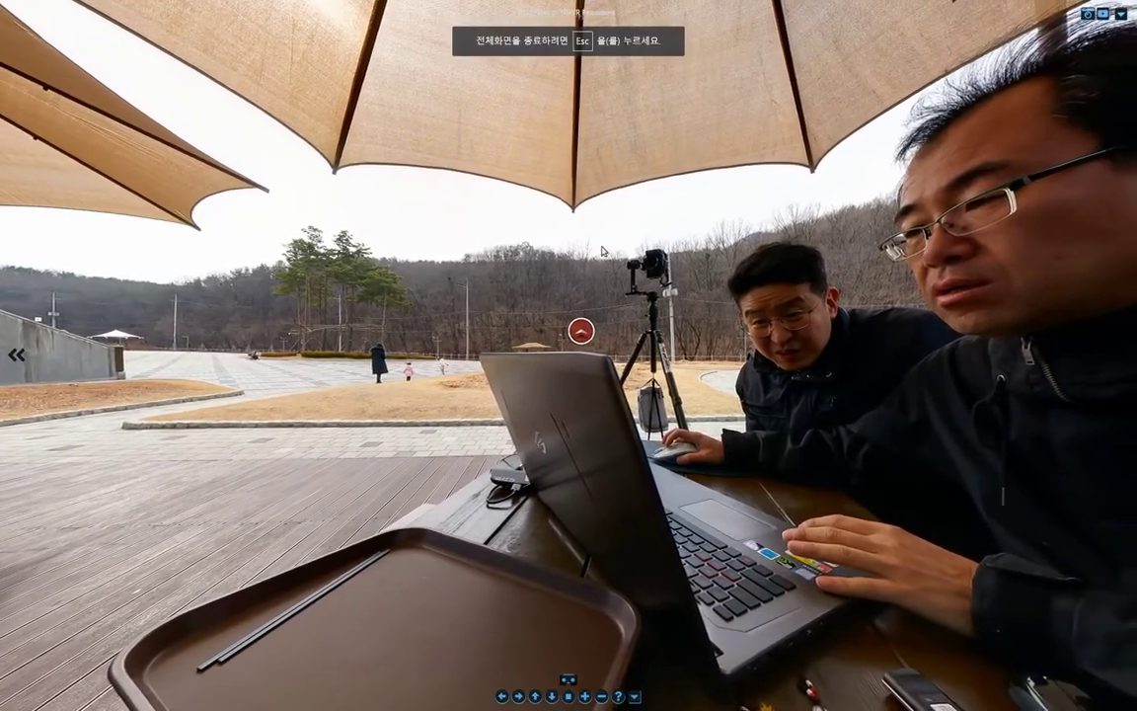
left_click_drag(567, 226, 744, 233)
left_click_drag(410, 269, 661, 272)
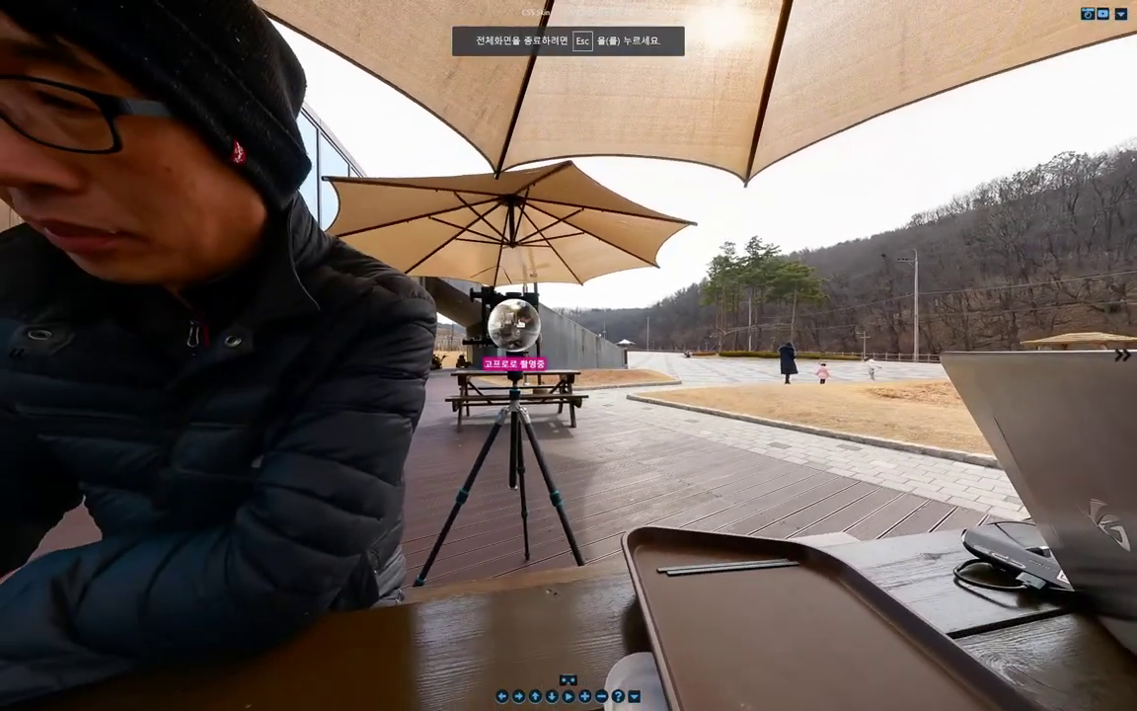
left_click(514, 325)
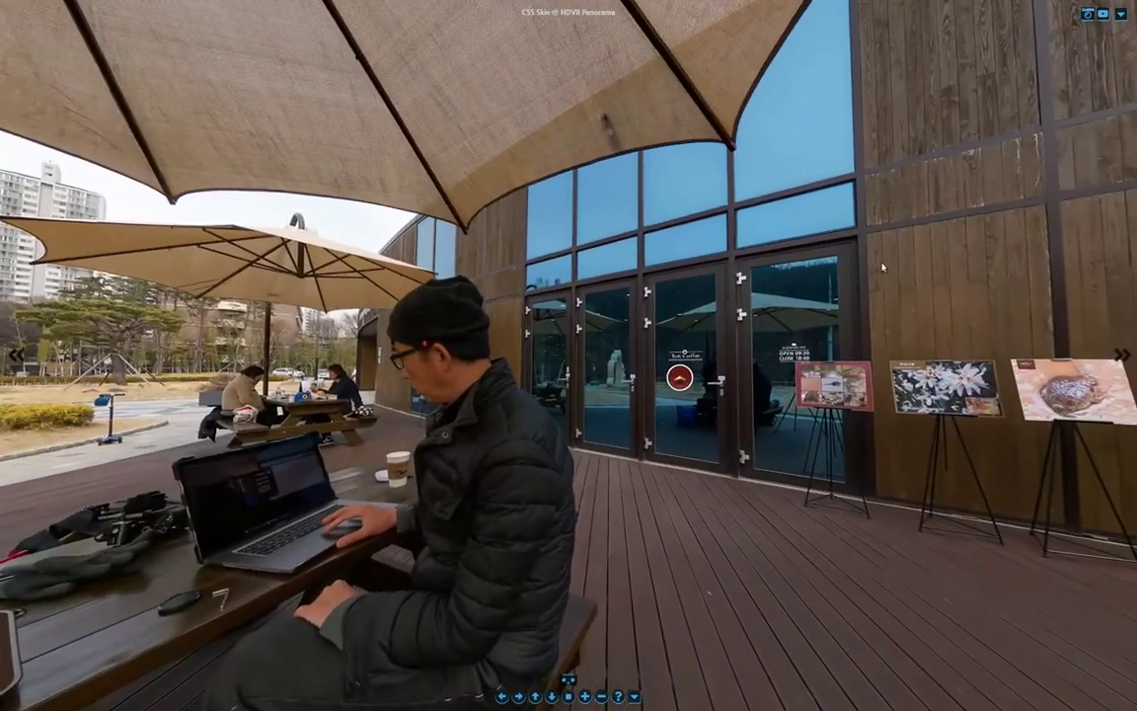
Step: Leave the full-screen tour, close the browser and minimize the krpano Testing Server window
key("Escape")
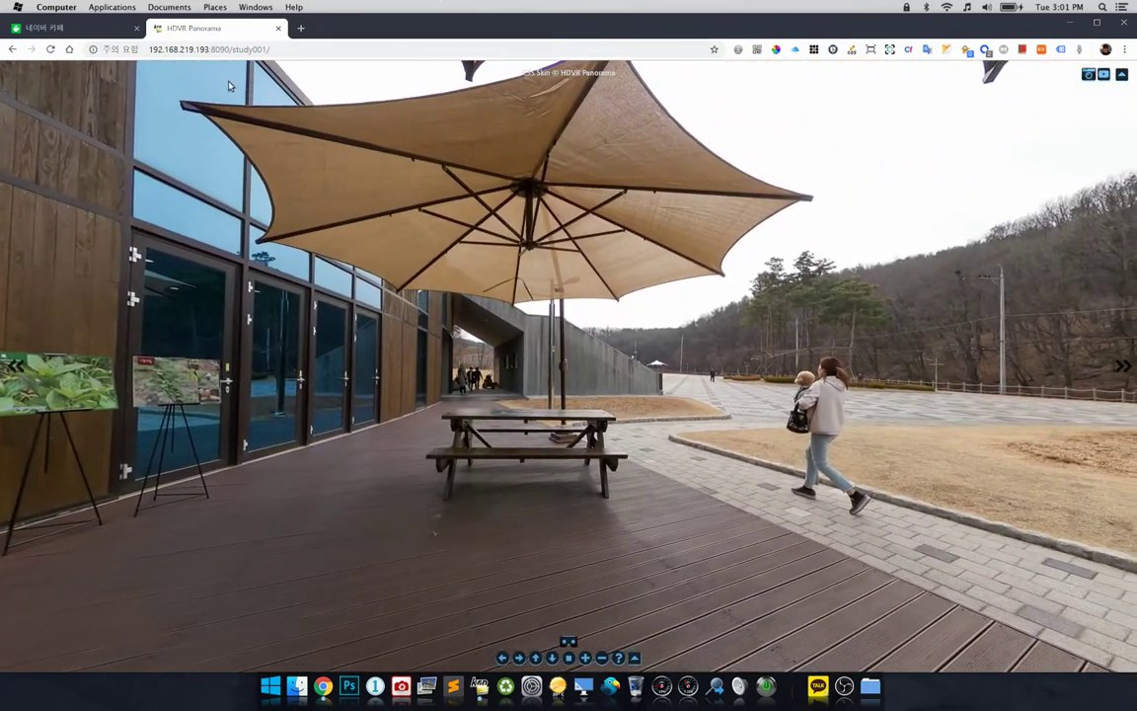
key("ctrl+w")
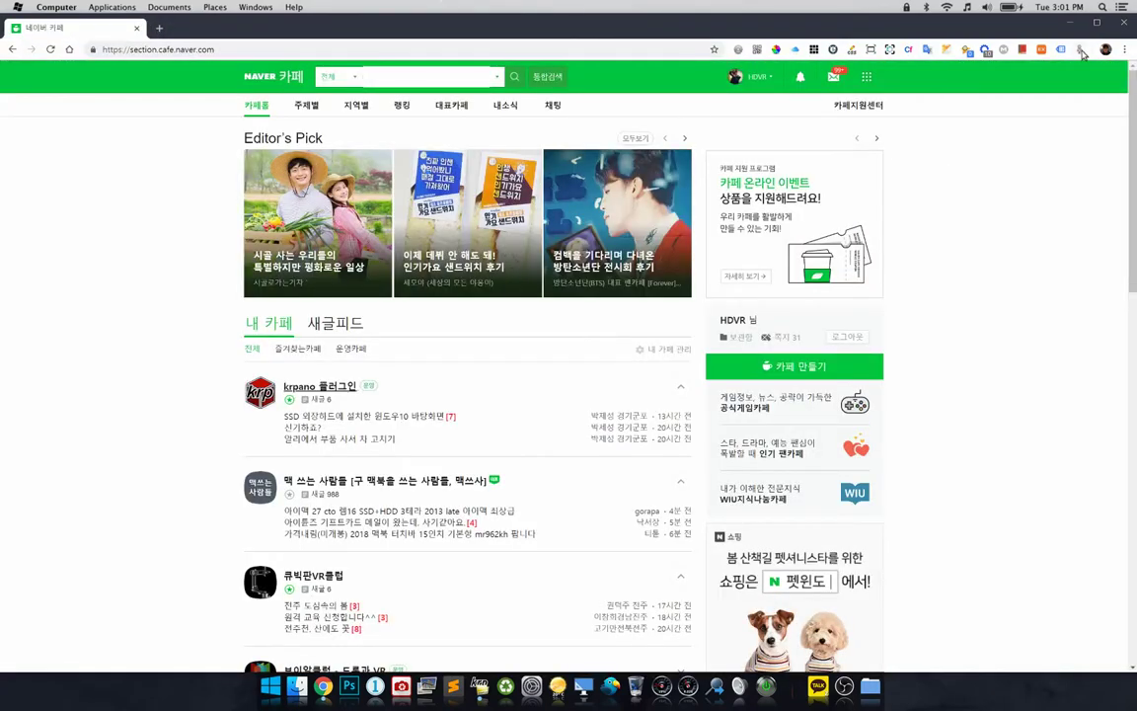
left_click(1122, 23)
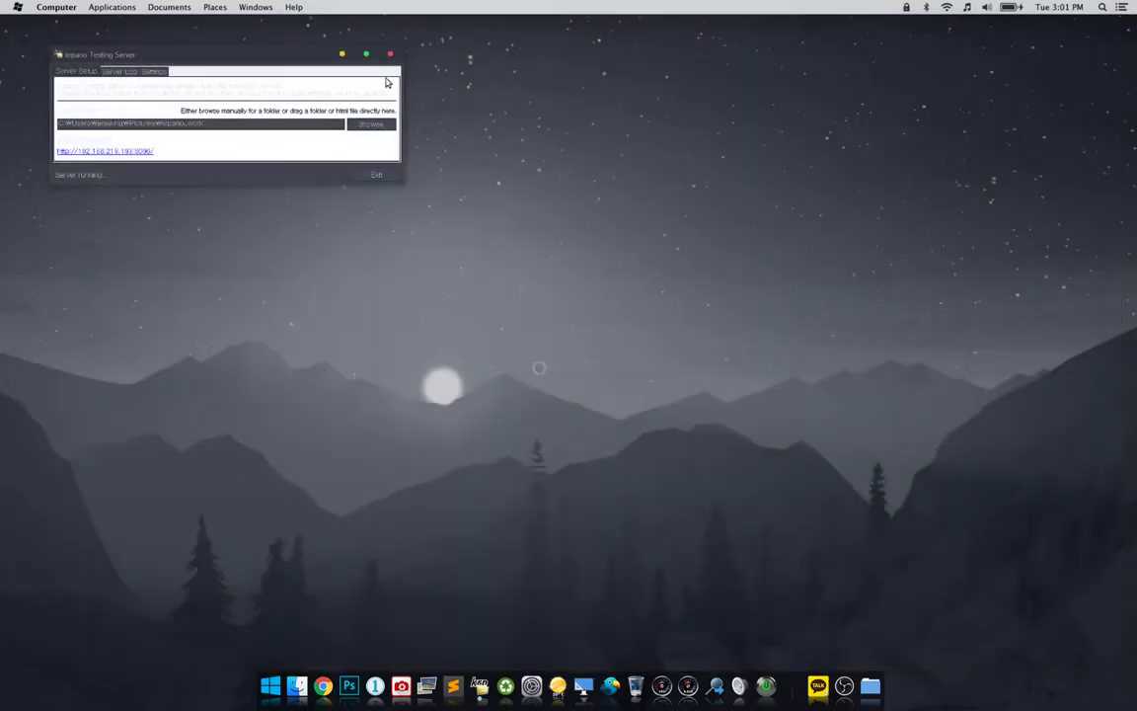
left_click(344, 55)
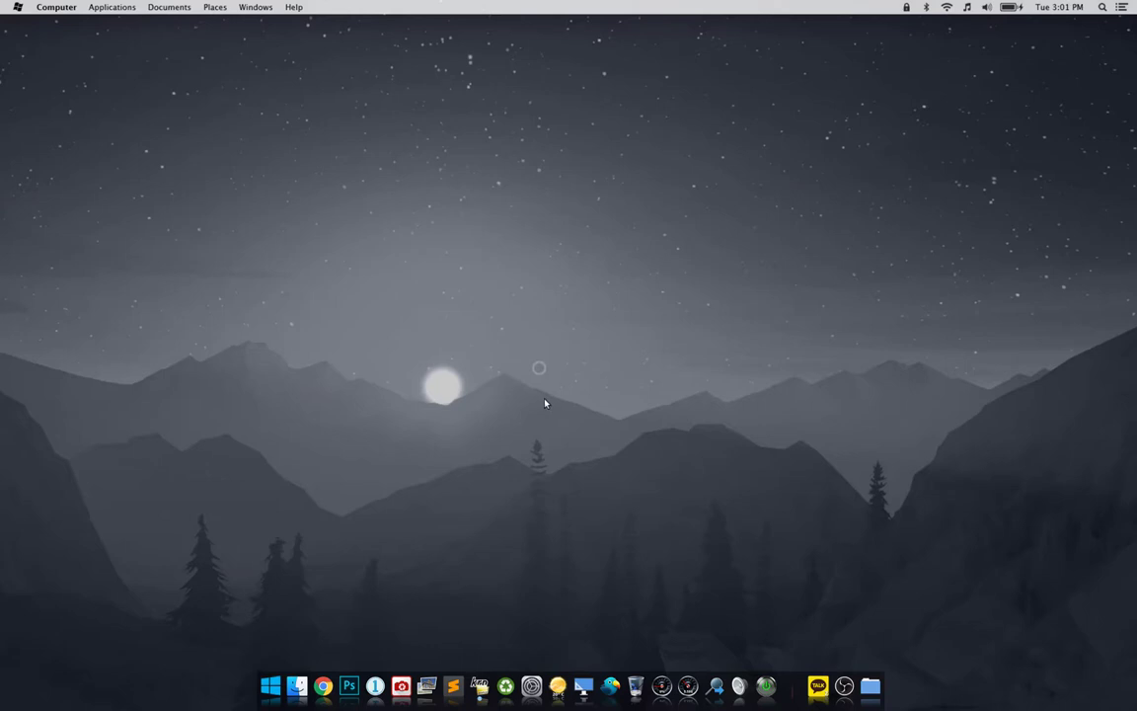
Step: Look up "시흥 하늘 휴게소" on the HDVR map with the quick launcher's gps keyword
key("alt+space")
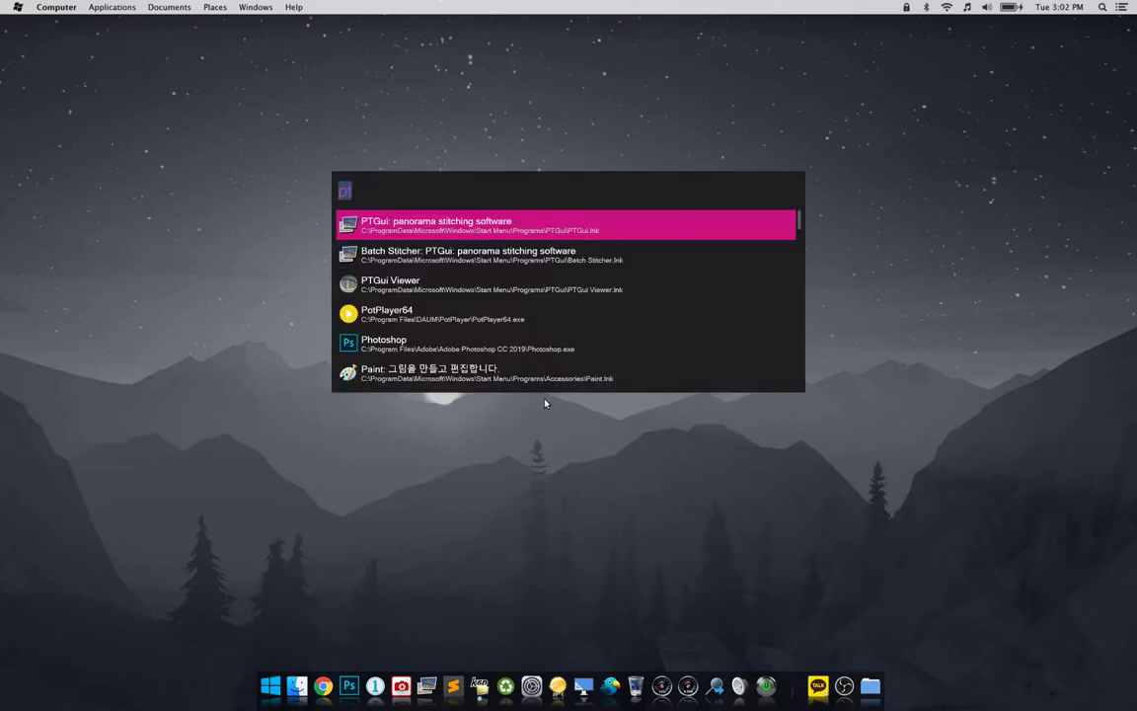
key("Return")
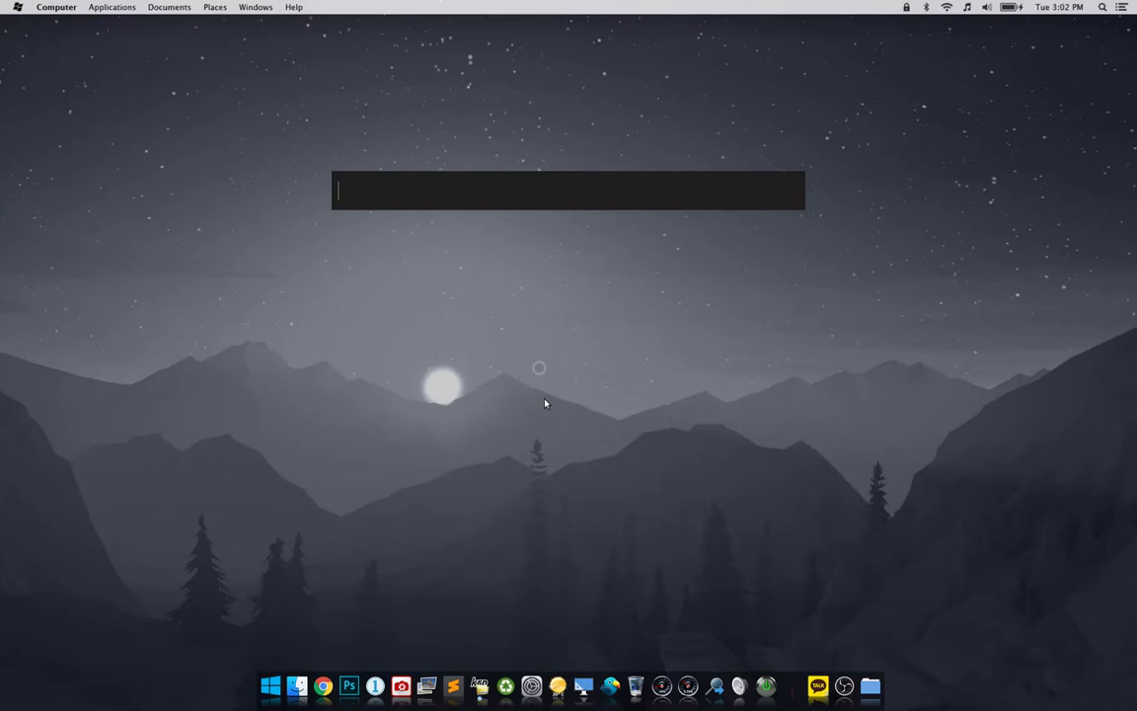
type("gps")
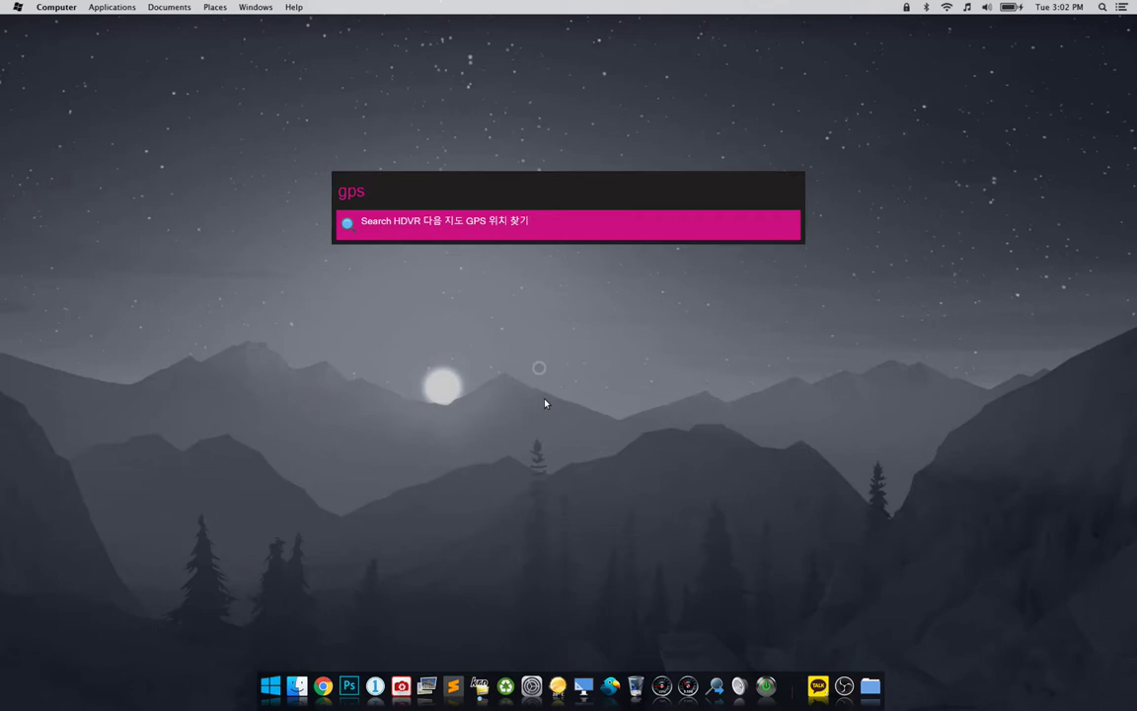
type("하")
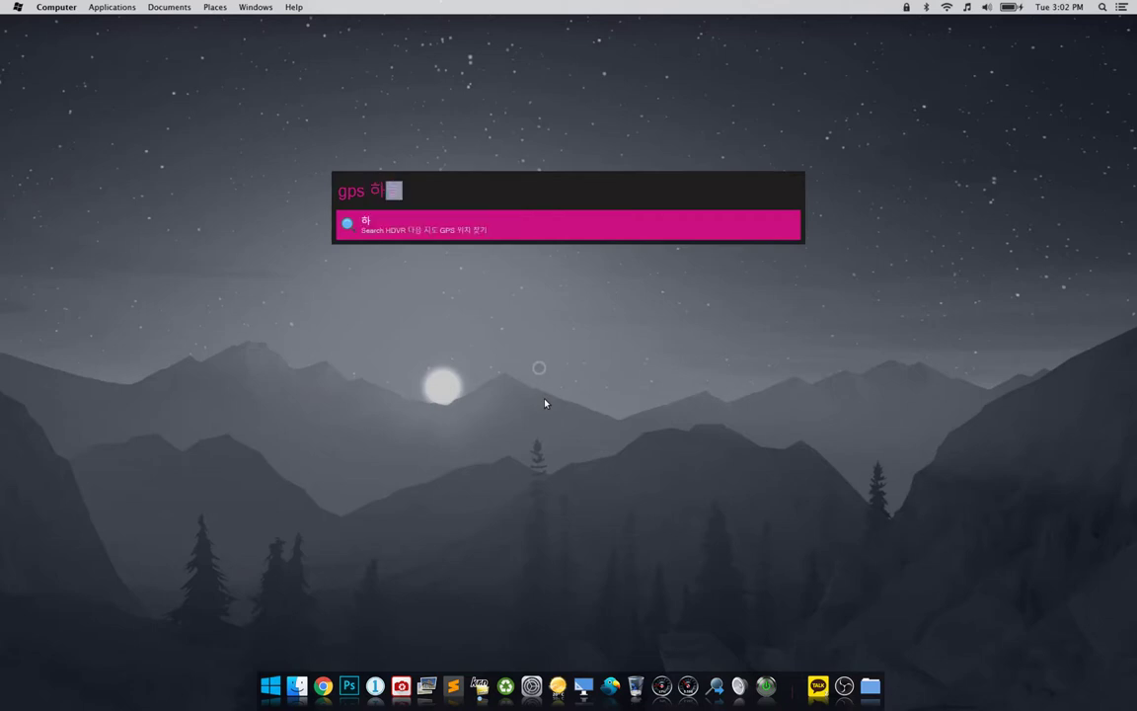
key("BackSpace")
key("BackSpace")
type("시흥 하")
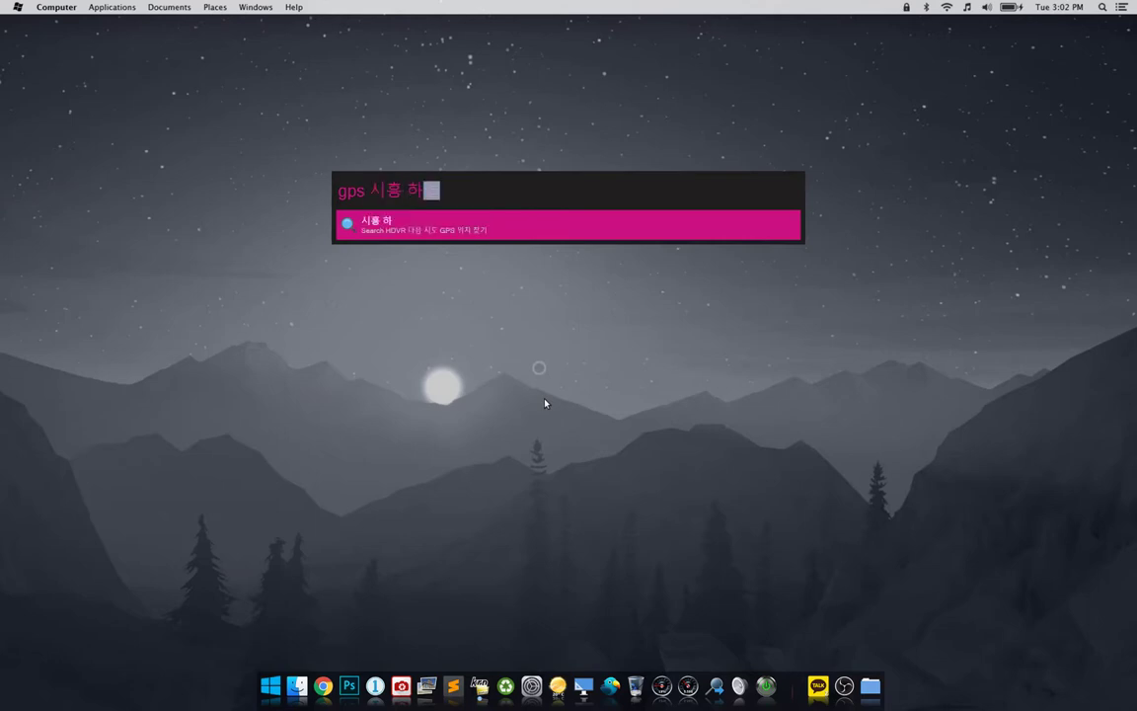
type("늘 휴게소")
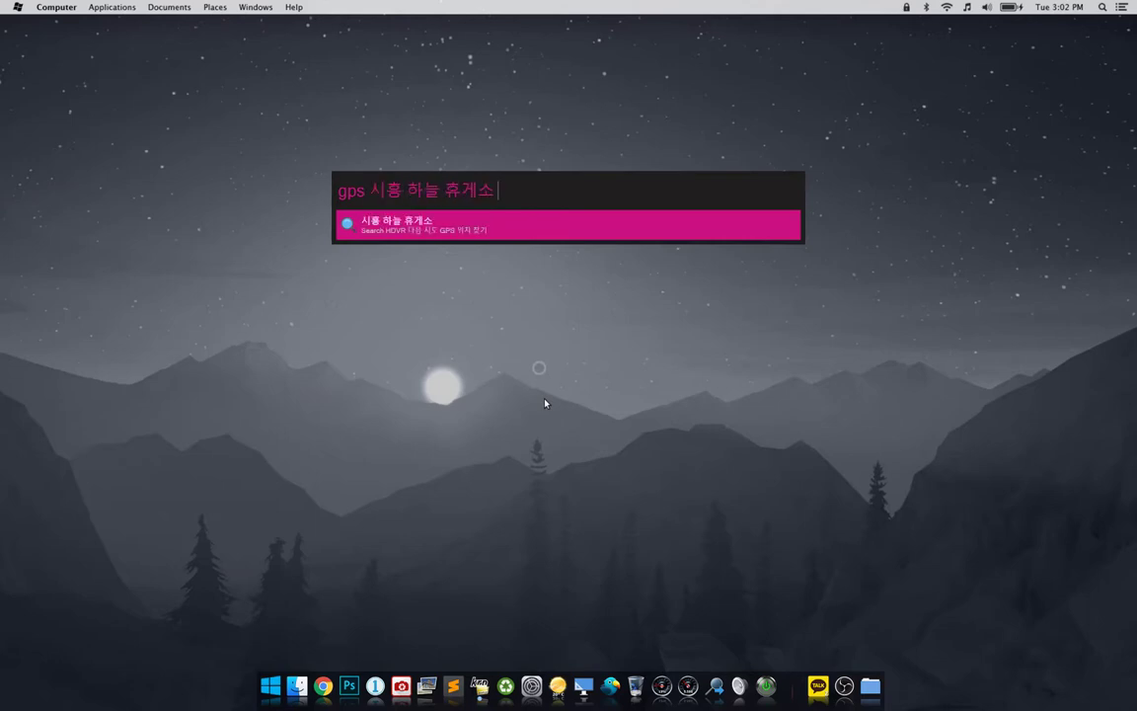
key("Return")
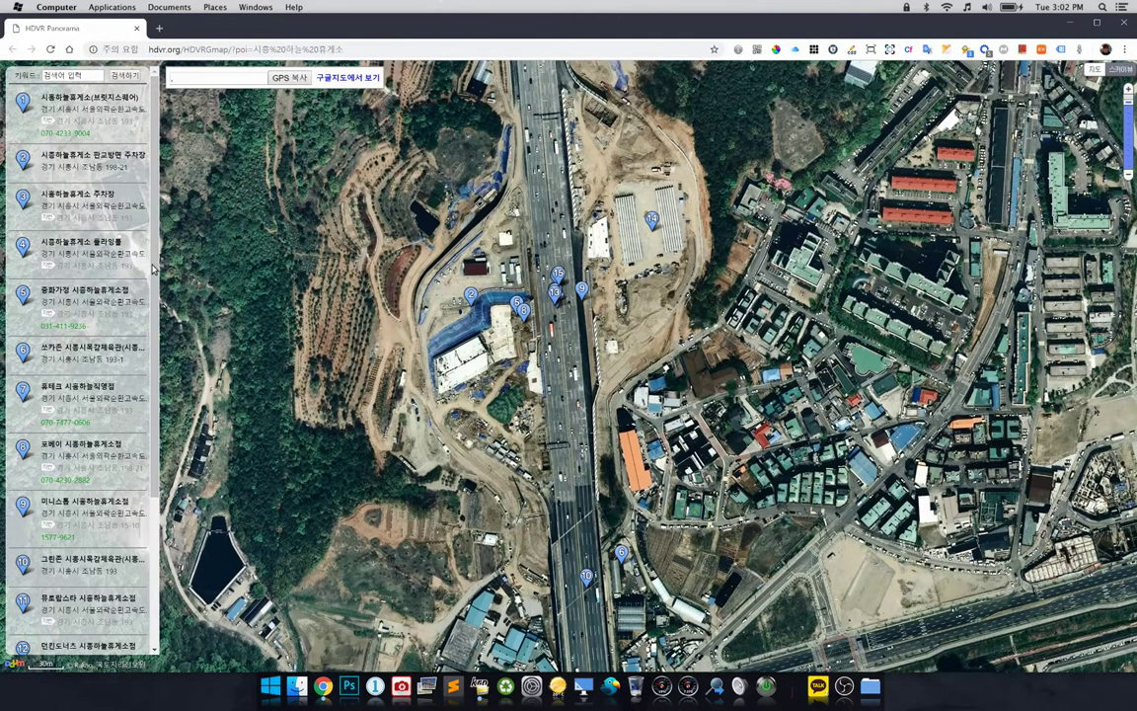
Step: Examine the rest area's surroundings on the satellite map and close the browser
left_click_drag(346, 258, 452, 298)
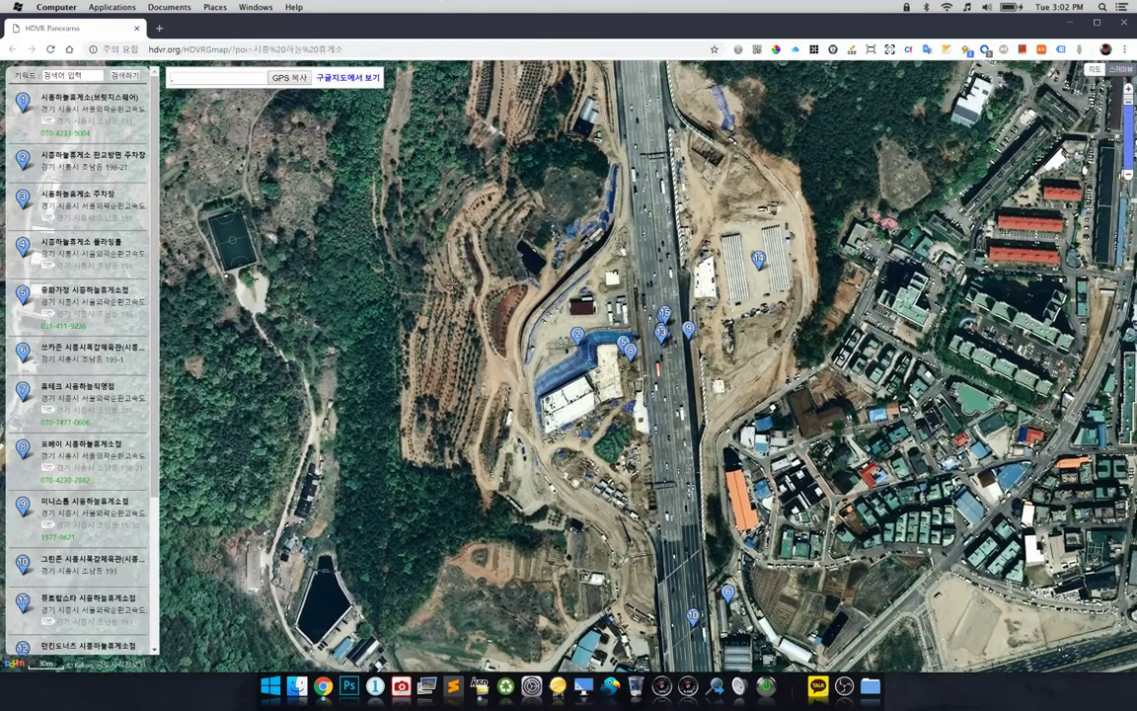
scroll(453, 278, "down", 1)
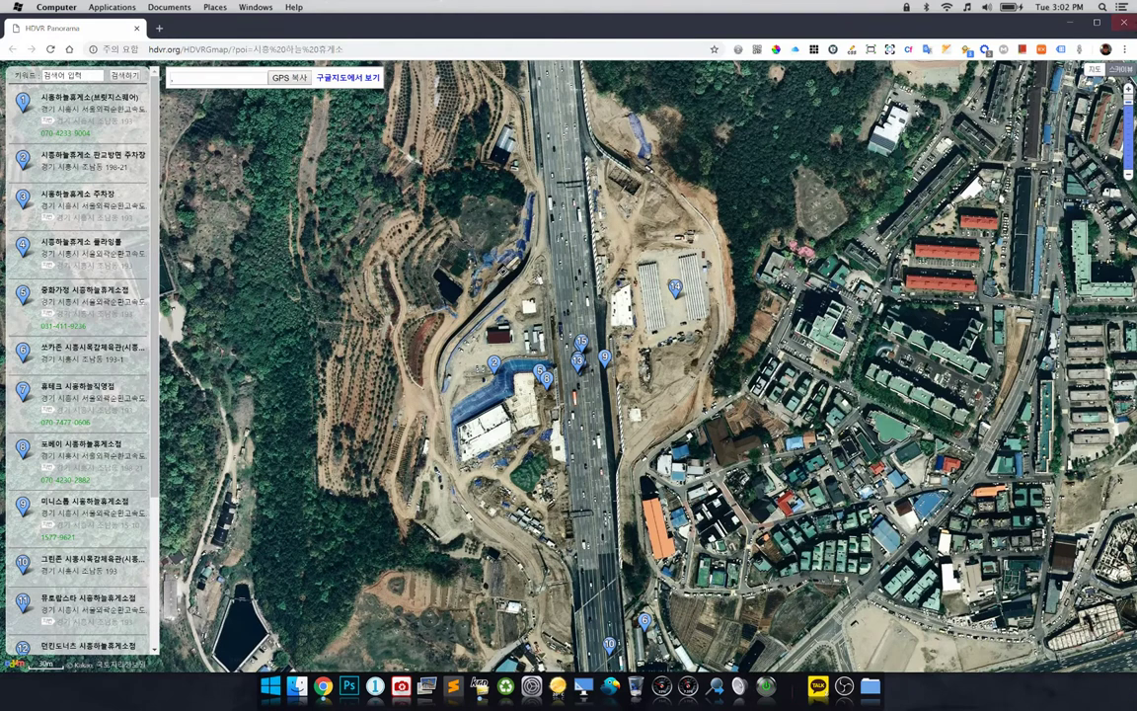
left_click(1123, 21)
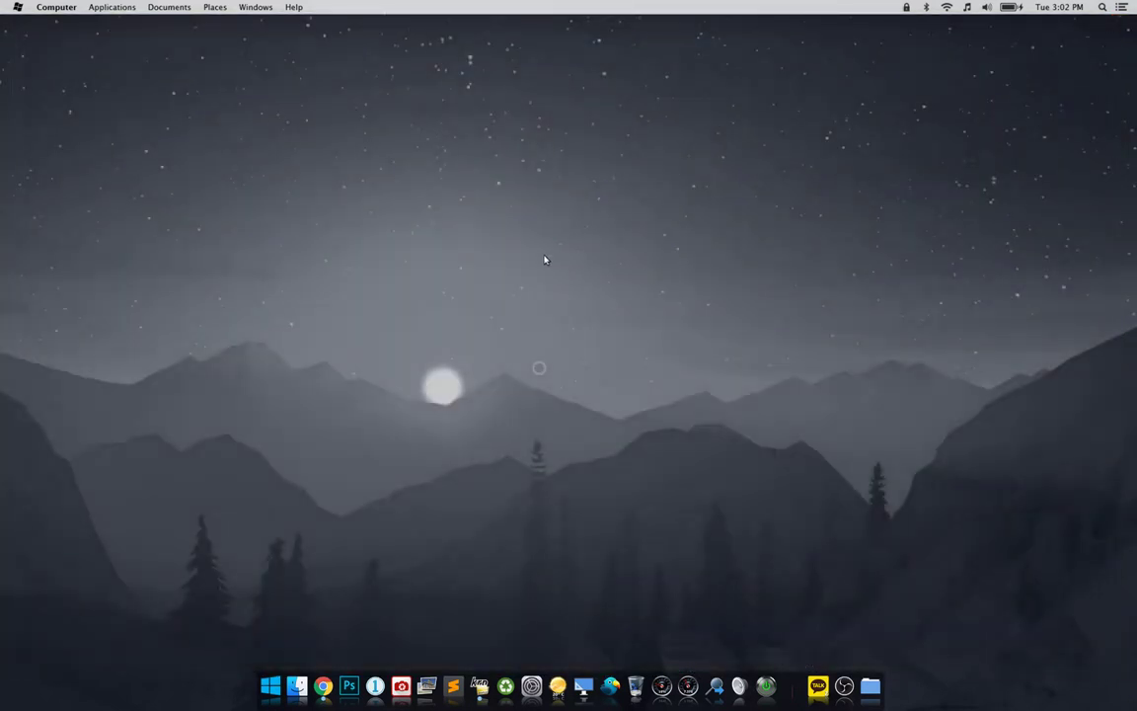
Step: Search Google for "시흥 하늘 휴게소" with the quick launcher's g keyword, closing the browser after viewing the results
key("alt+space")
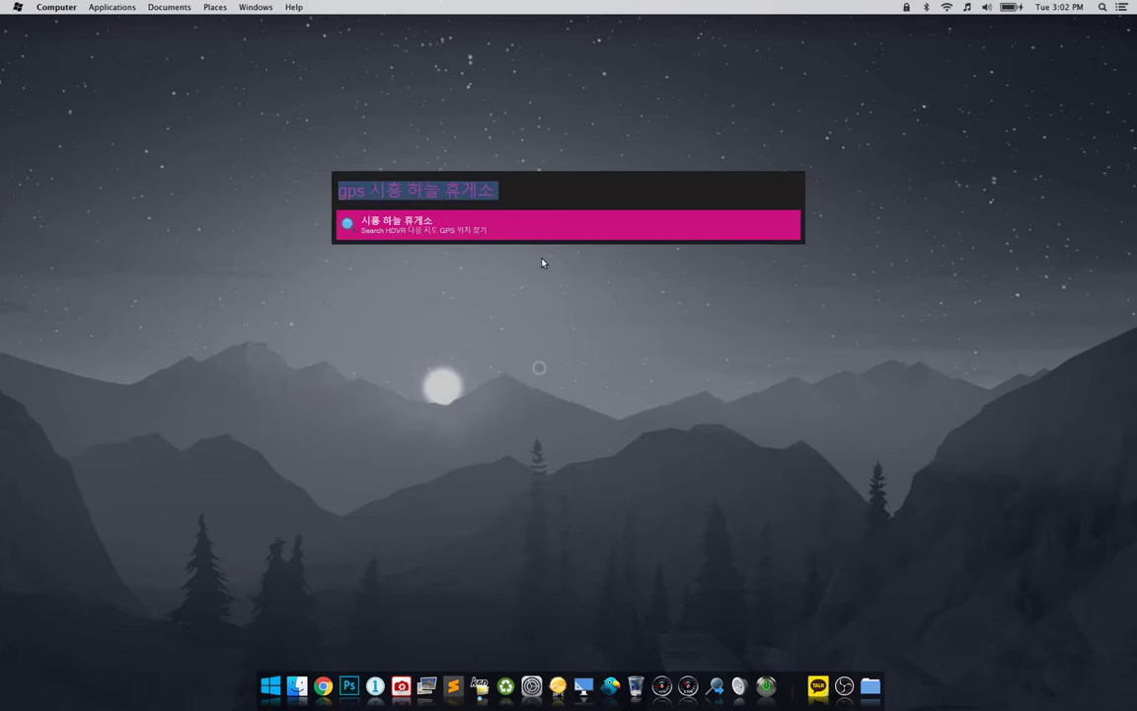
type("g")
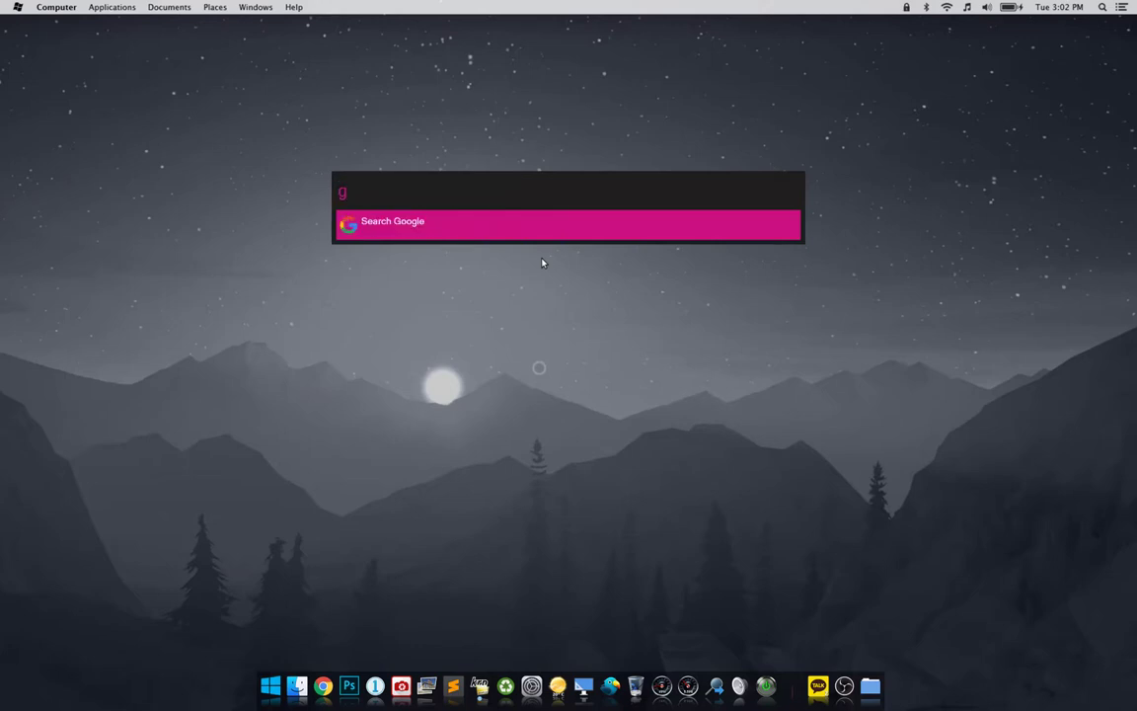
type("fgg")
key("BackSpace")
key("BackSpace")
key("BackSpace")
type("ㄴㅇ")
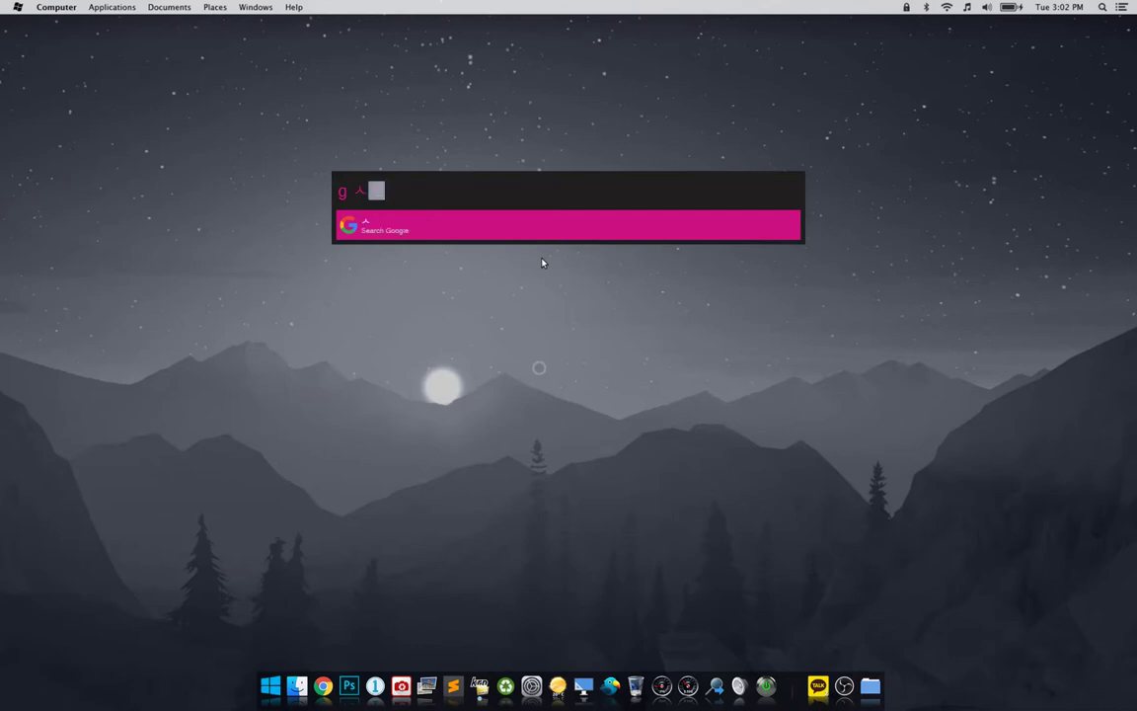
key("BackSpace")
key("BackSpace")
type("시흥 하늘 ")
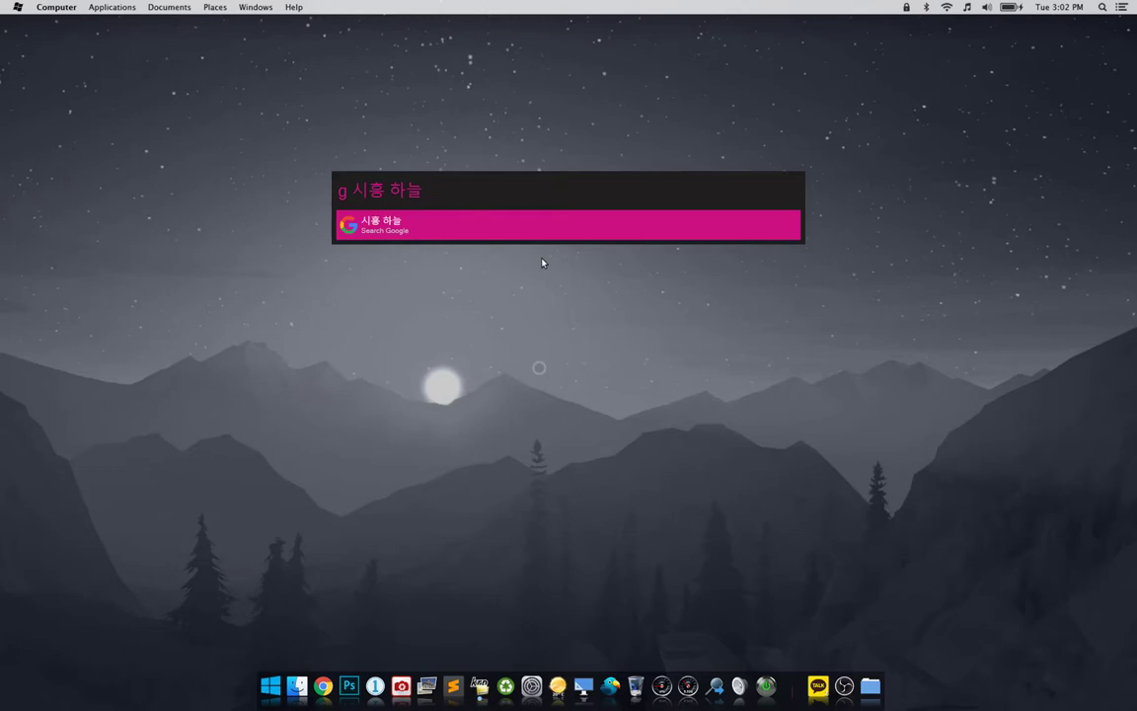
type("휴게소")
key("Return")
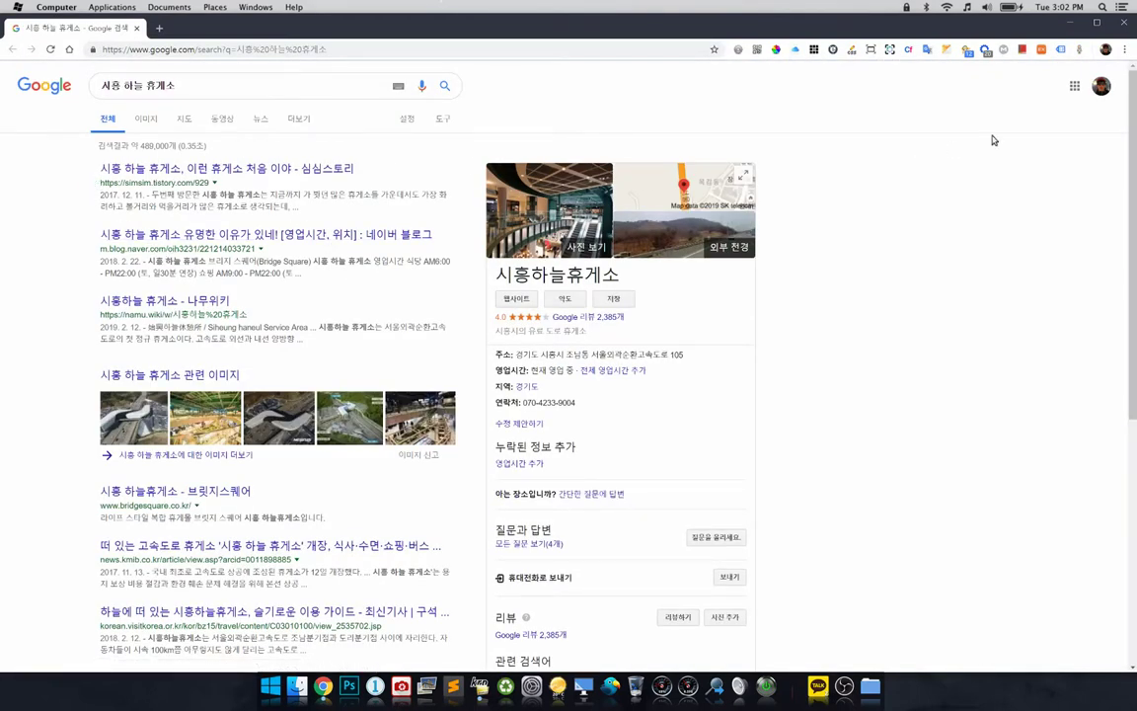
left_click(1126, 23)
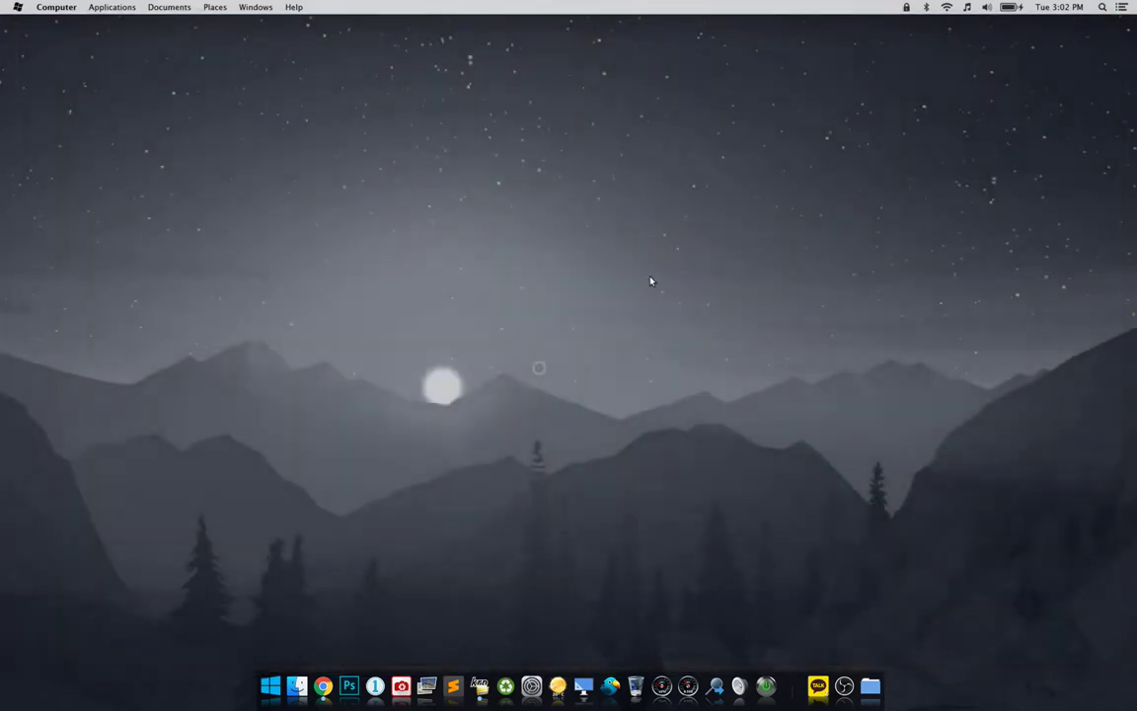
Step: Switch to Sublime Text and examine the scene and hotspot definitions in tour.xml
left_click(453, 685)
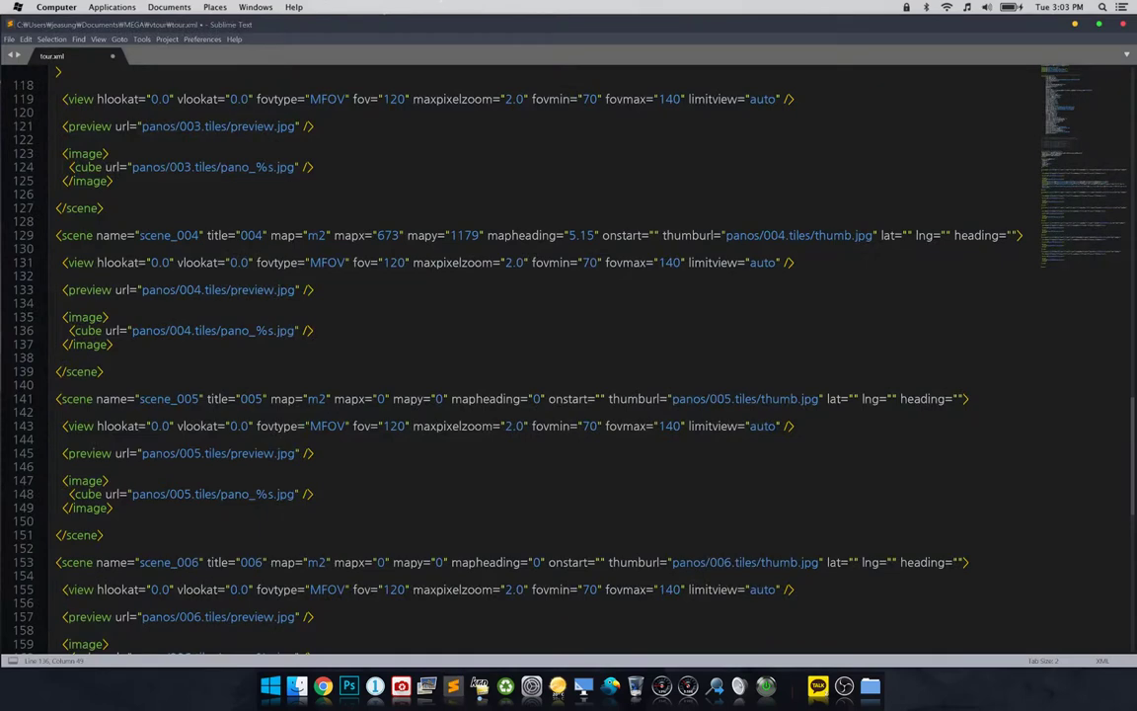
scroll(409, 617, "down", 5)
scroll(523, 355, "up", 13)
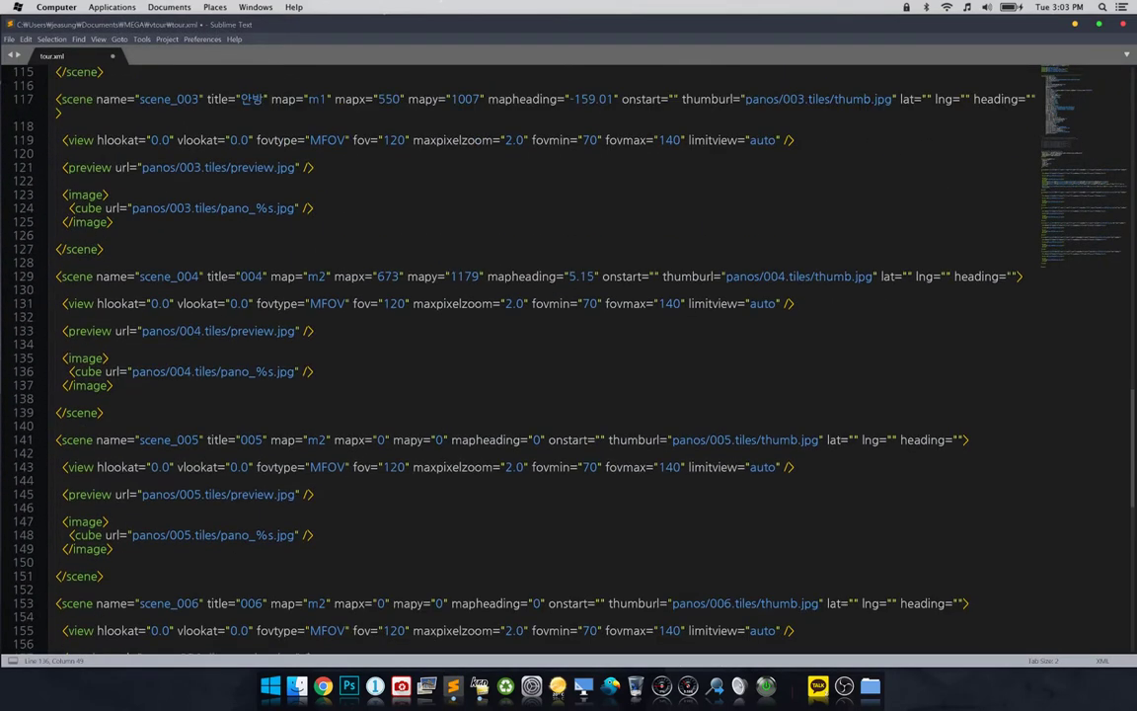
scroll(524, 355, "up", 3)
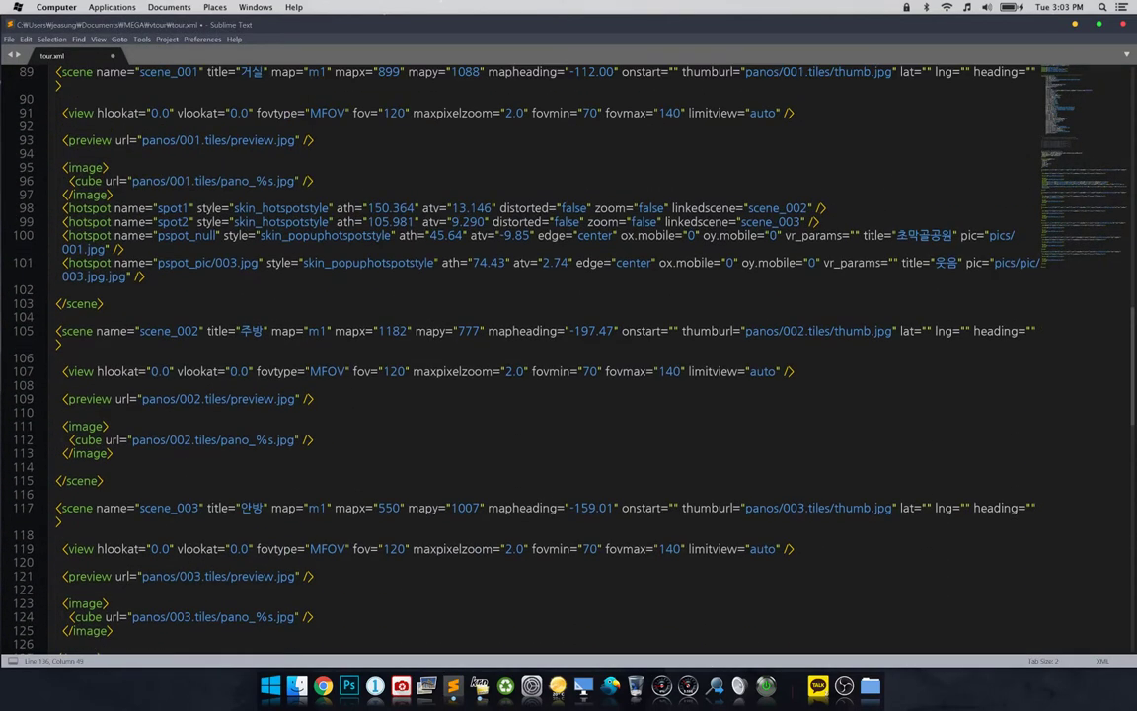
Step: Review the autorotate and scene_001 definitions in tour.xml and minimize the Sublime Text window
scroll(523, 356, "up", 3)
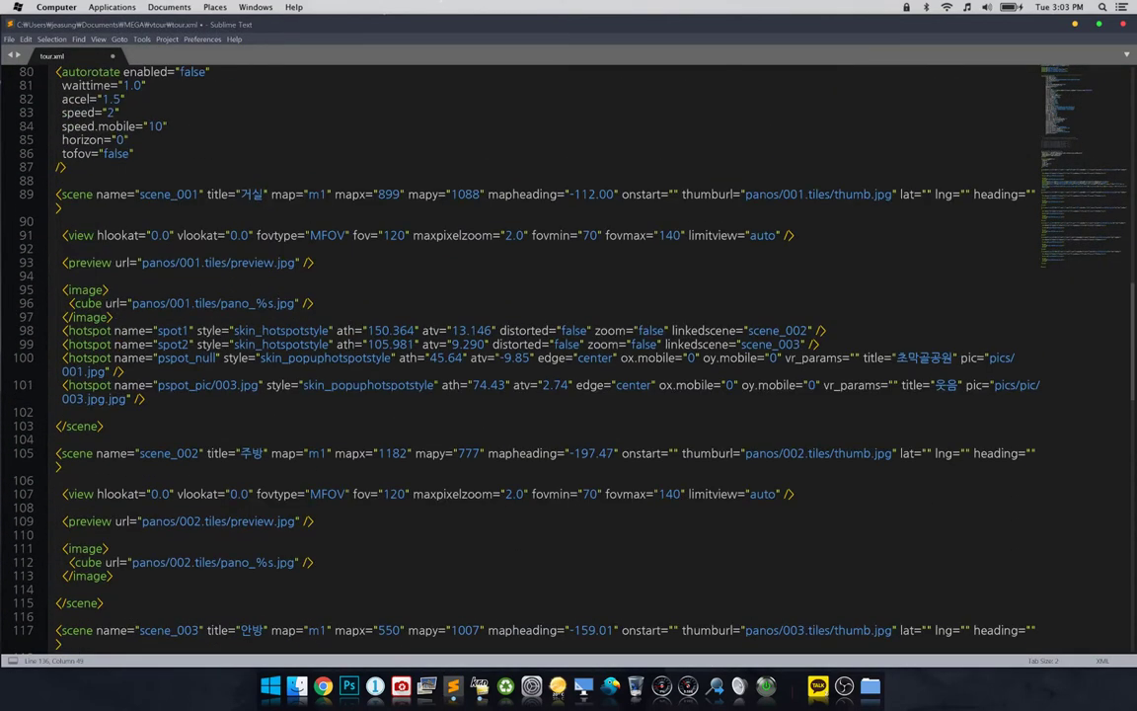
left_click(1074, 24)
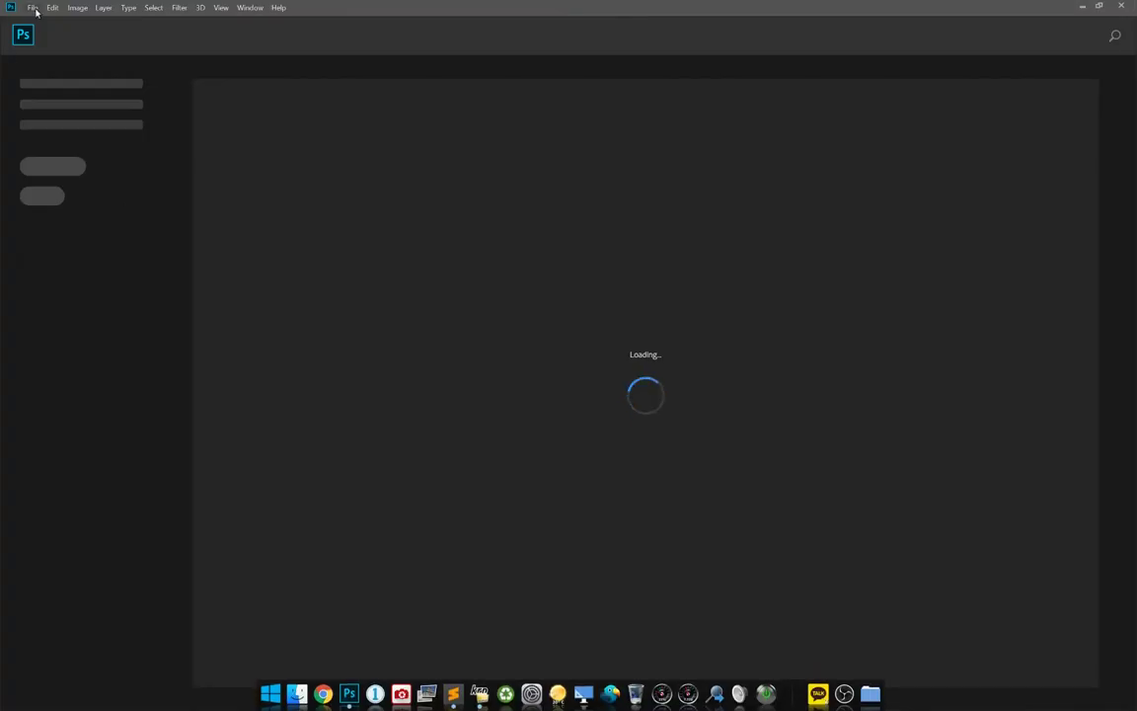
Step: Open 005.png from the image_capture folder in Photoshop, view it, and exit Photoshop
left_click(32, 8)
left_click(45, 31)
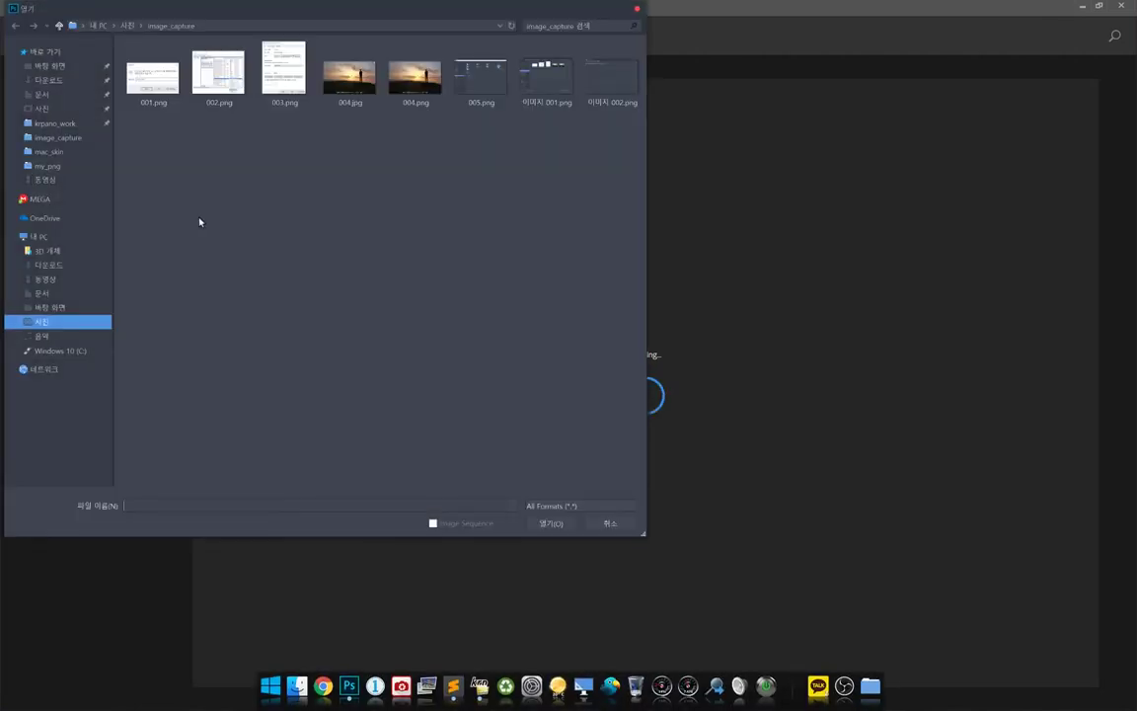
left_click_drag(355, 13, 505, 91)
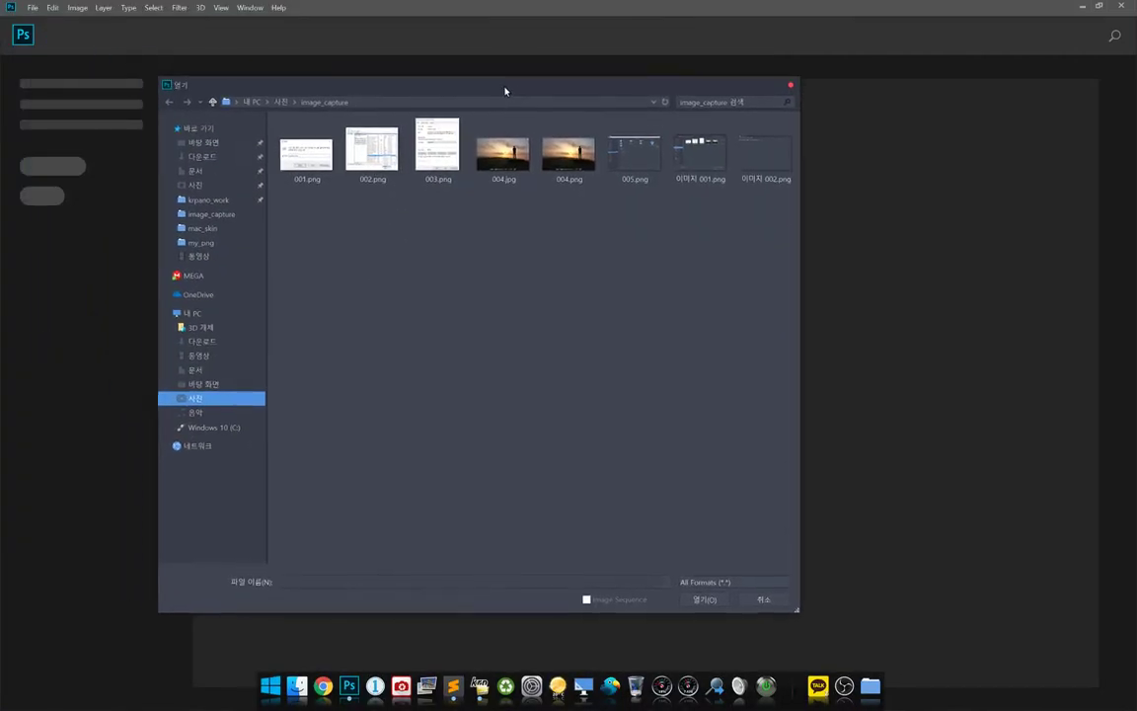
left_click(504, 161)
key("Return")
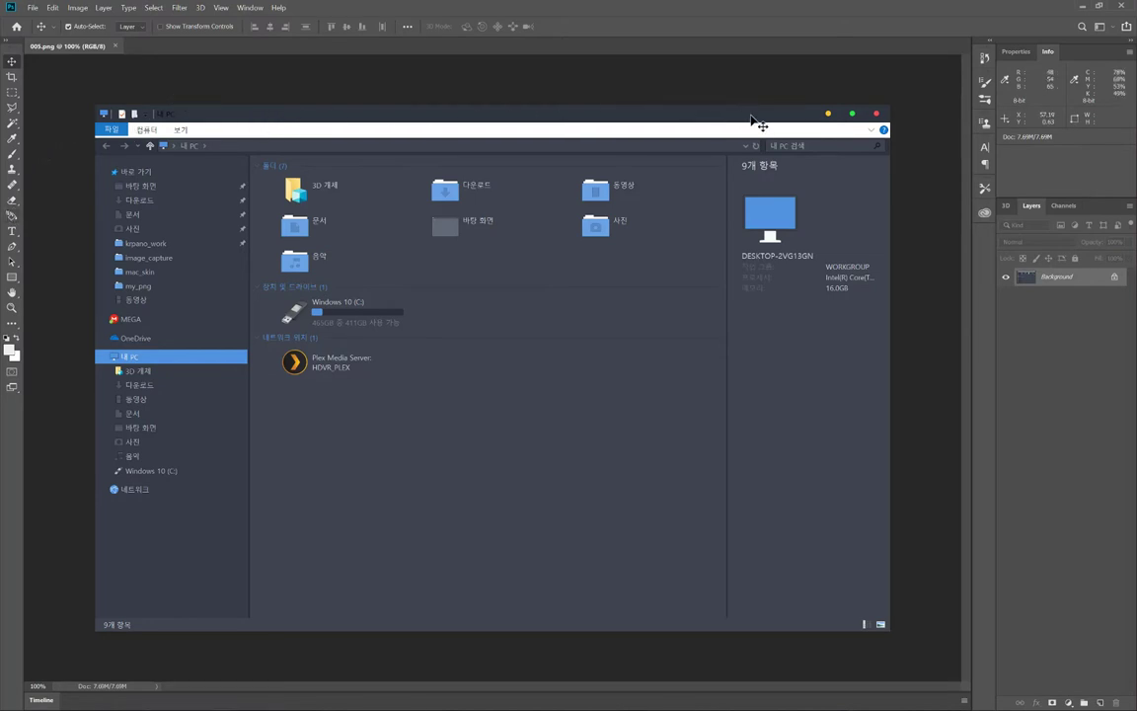
left_click(1126, 11)
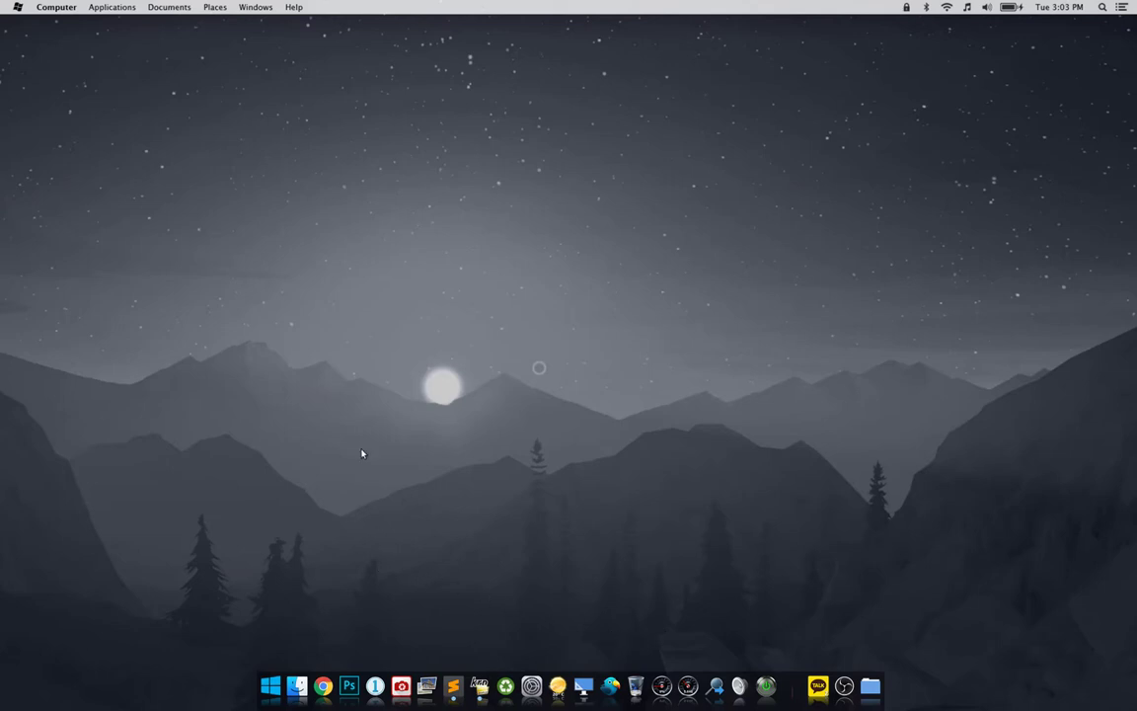
Step: Launch Notepad by searching the quick launcher for "메모" in place of the previous query
key("alt+space")
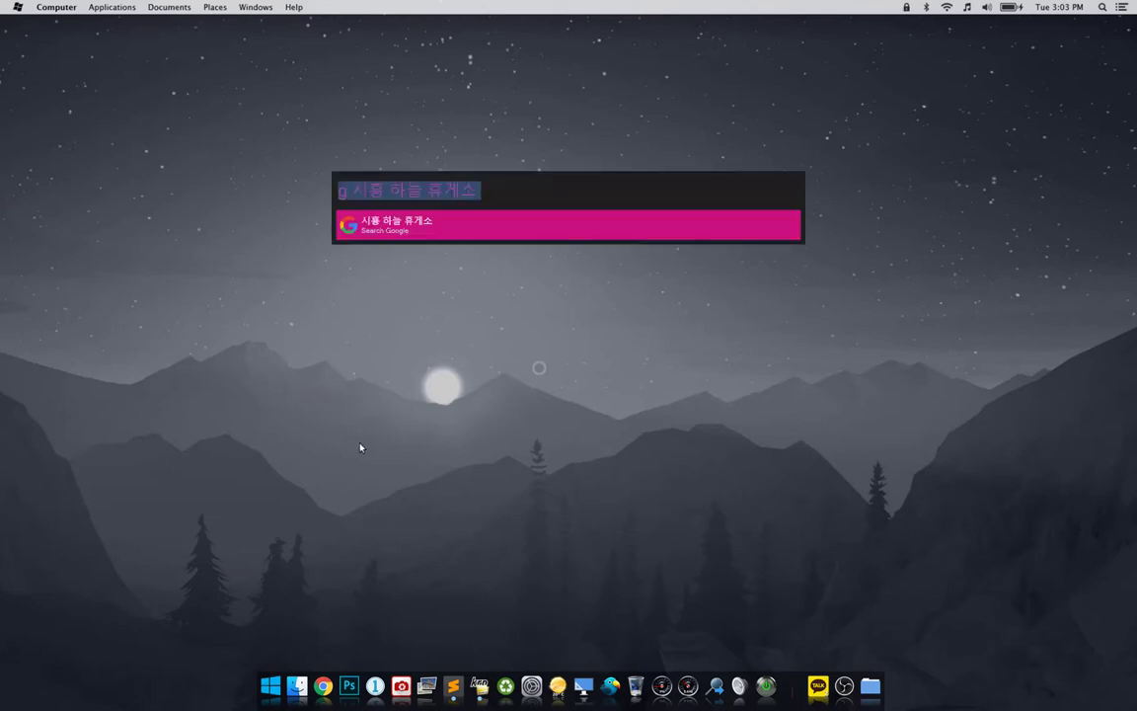
key("BackSpace")
type("ㅜㅐ")
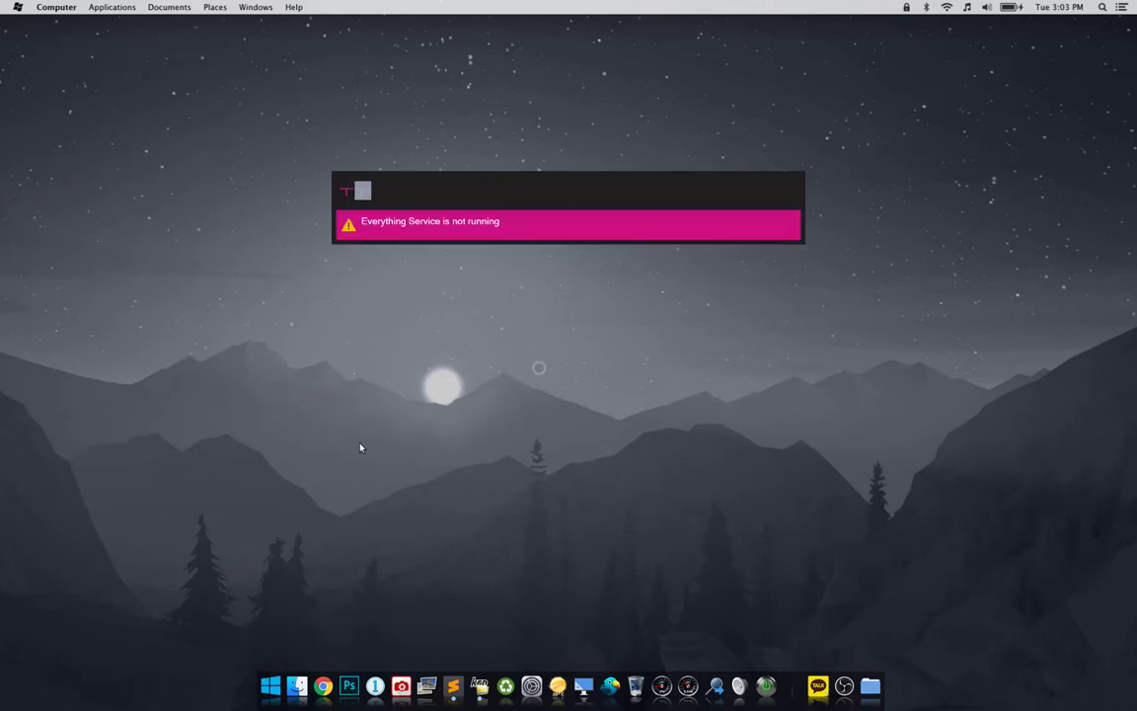
key("BackSpace")
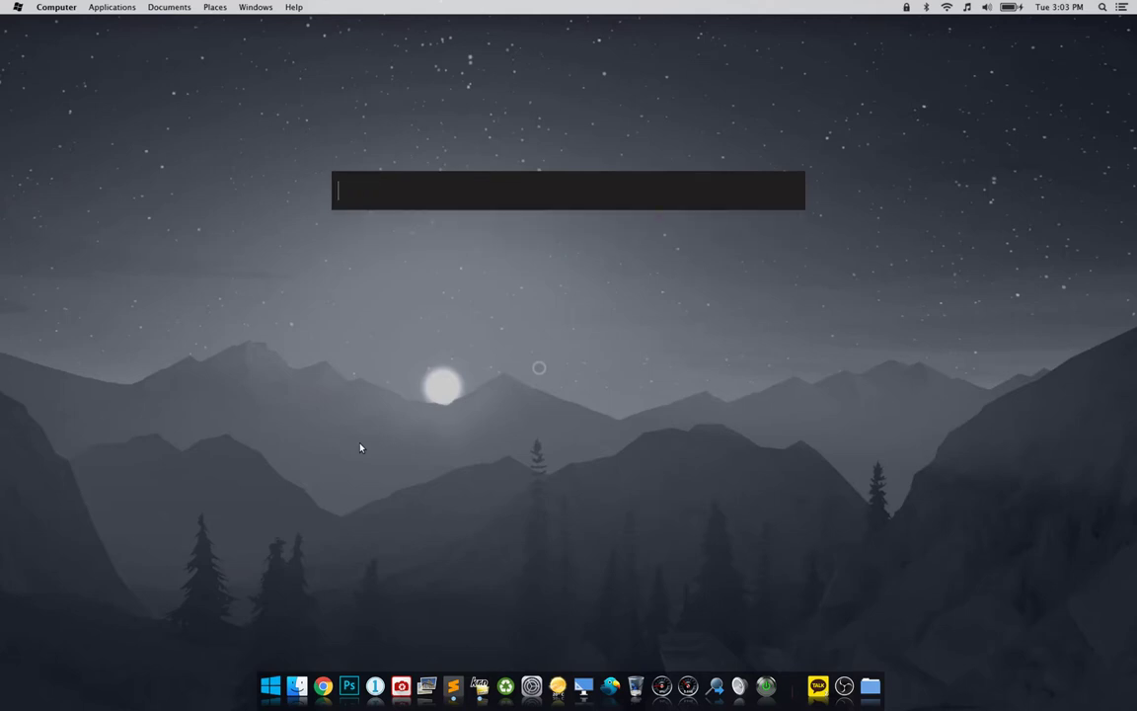
type("메모")
key("Return")
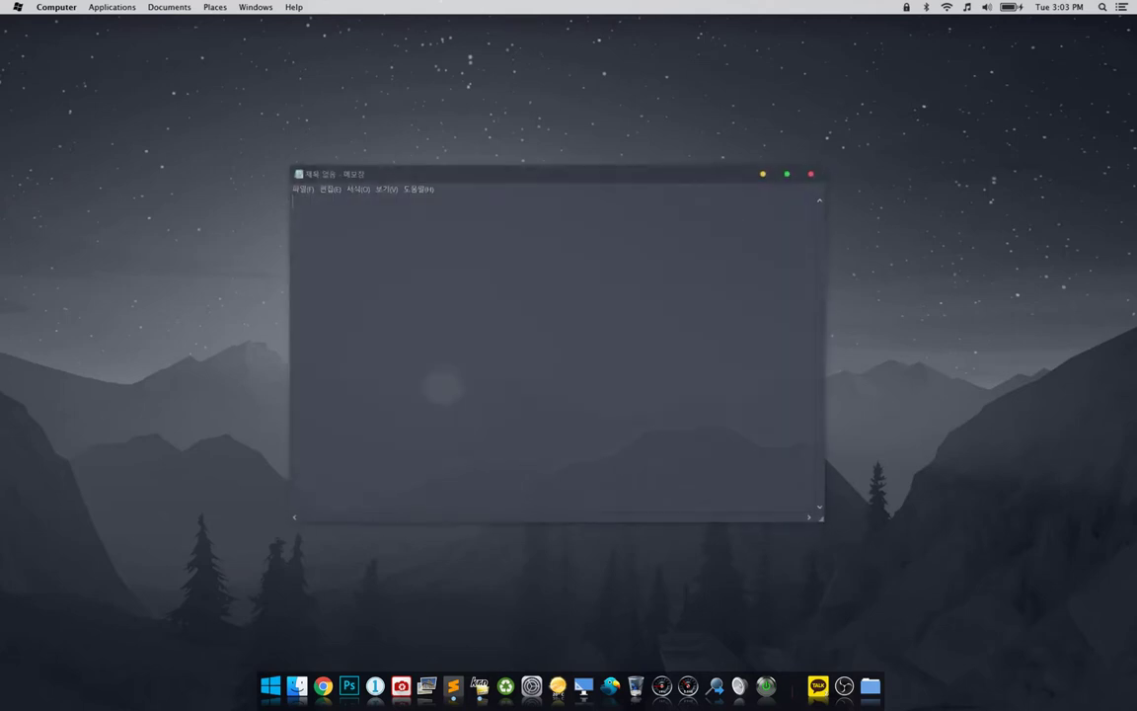
Step: Write "노트패드도 이쁘게 나옵니다..." and "하하하.." on two lines in Notepad, and close it without saving
left_click_drag(363, 173, 374, 196)
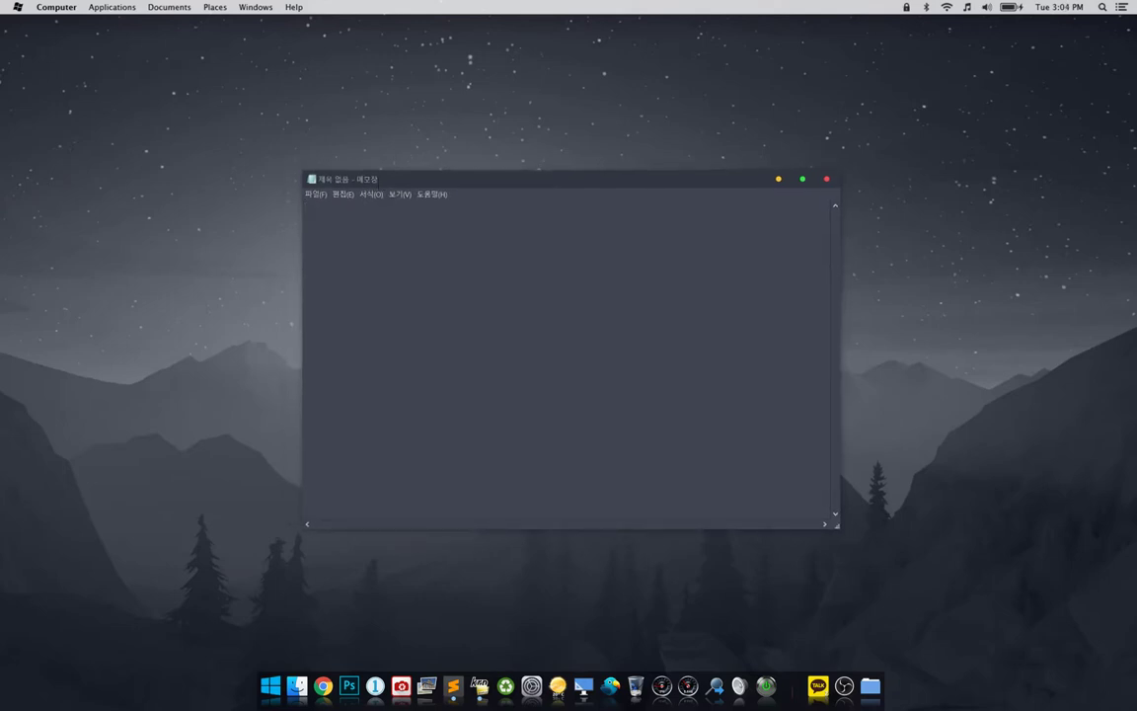
type("노트패드도 이쁘게 나옵니다")
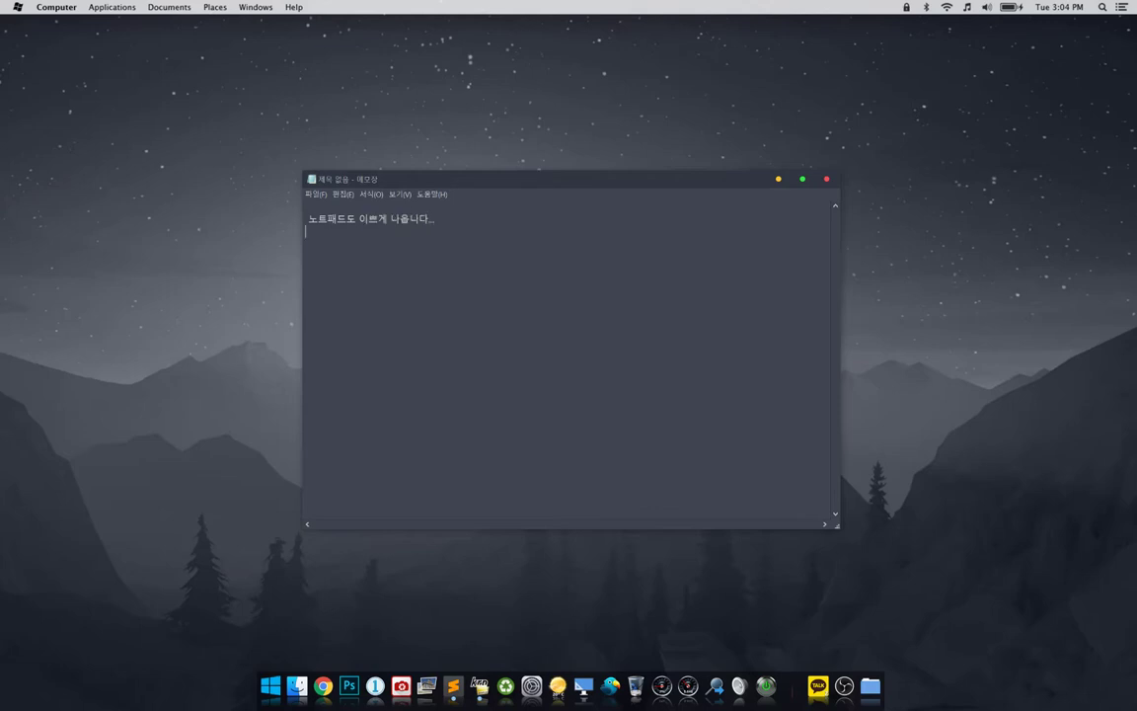
type("..")
key("Return")
type("하하하")
left_click(827, 181)
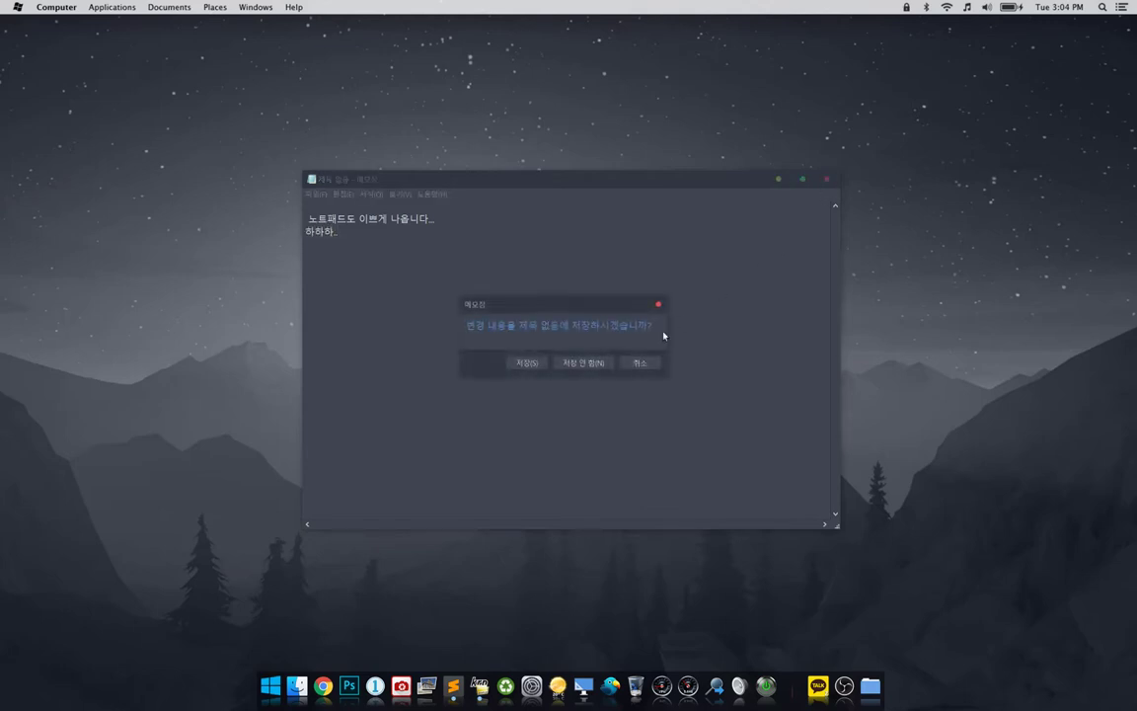
left_click(593, 362)
Step: Browse This PC to the krpano_tools folder on the Windows 10 (C:) drive and close the File Explorer window
left_click(297, 685)
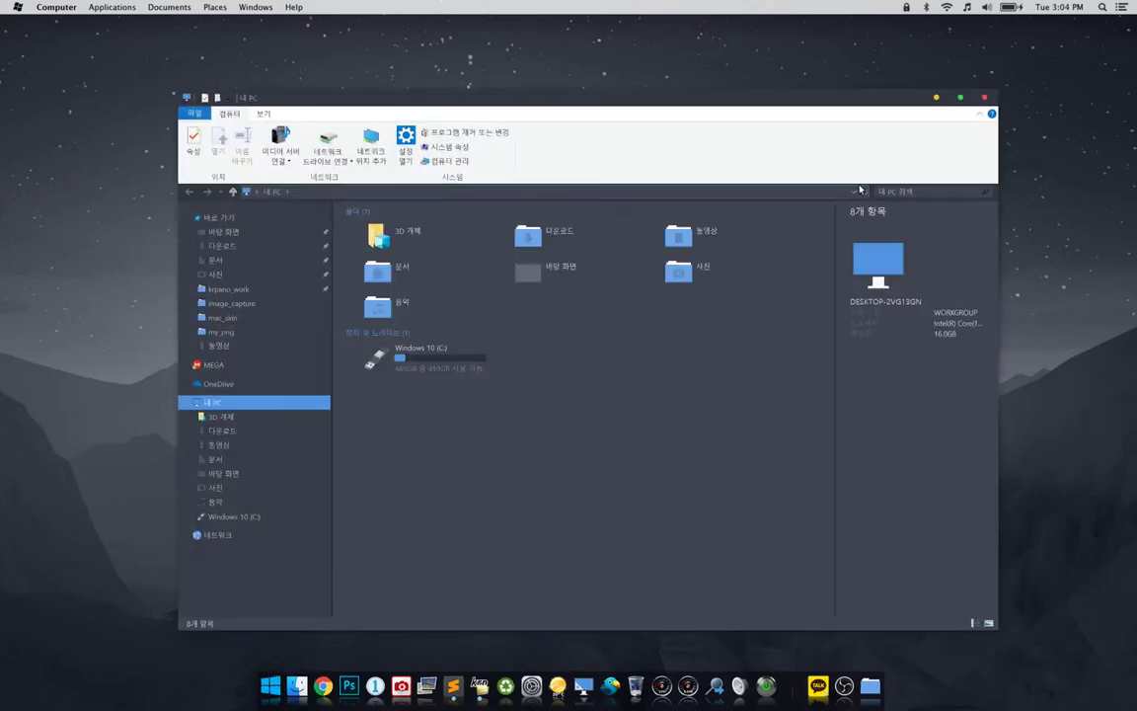
left_click_drag(655, 104, 683, 85)
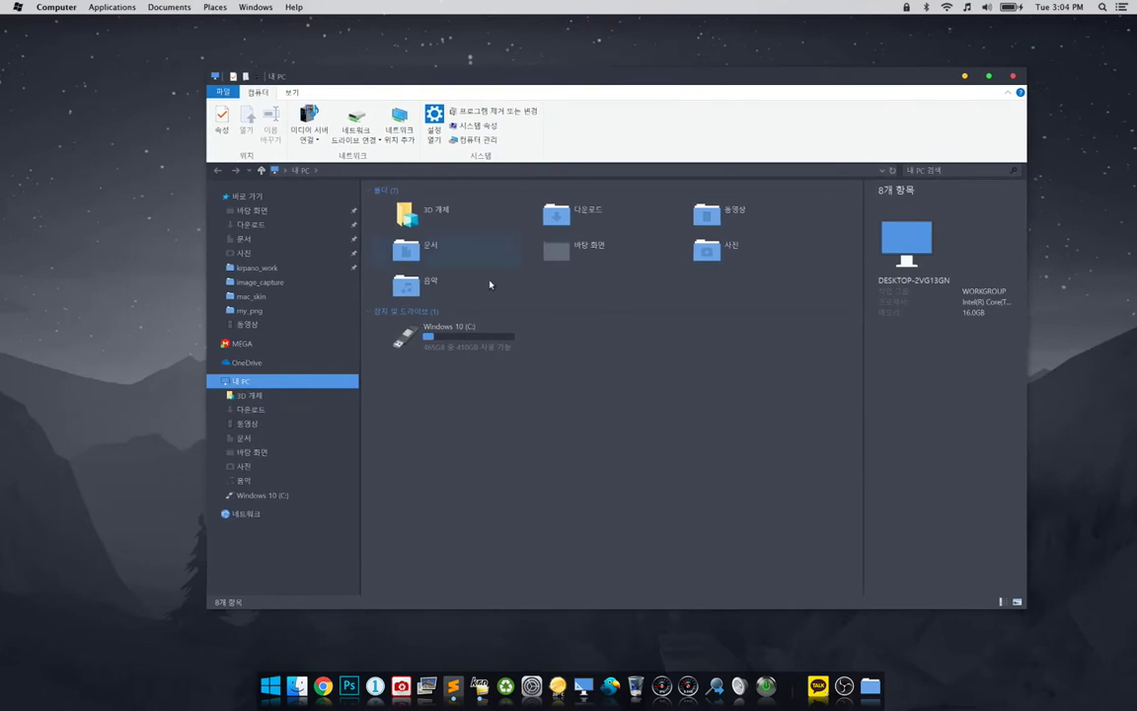
double_click(429, 341)
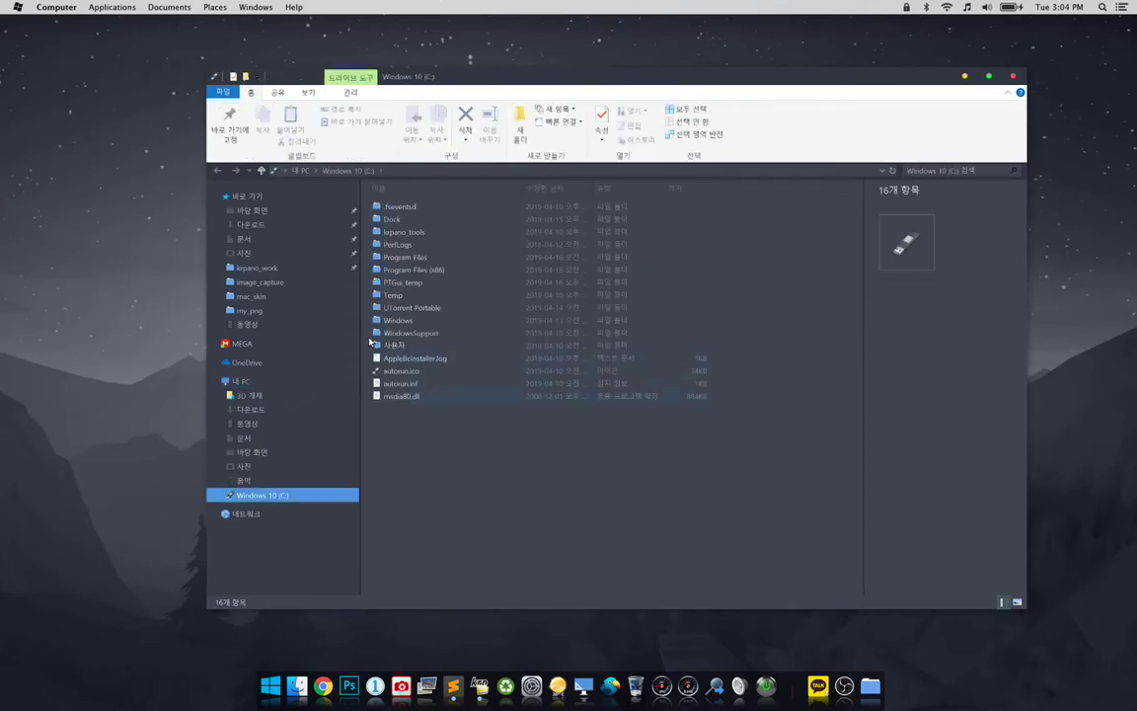
double_click(379, 235)
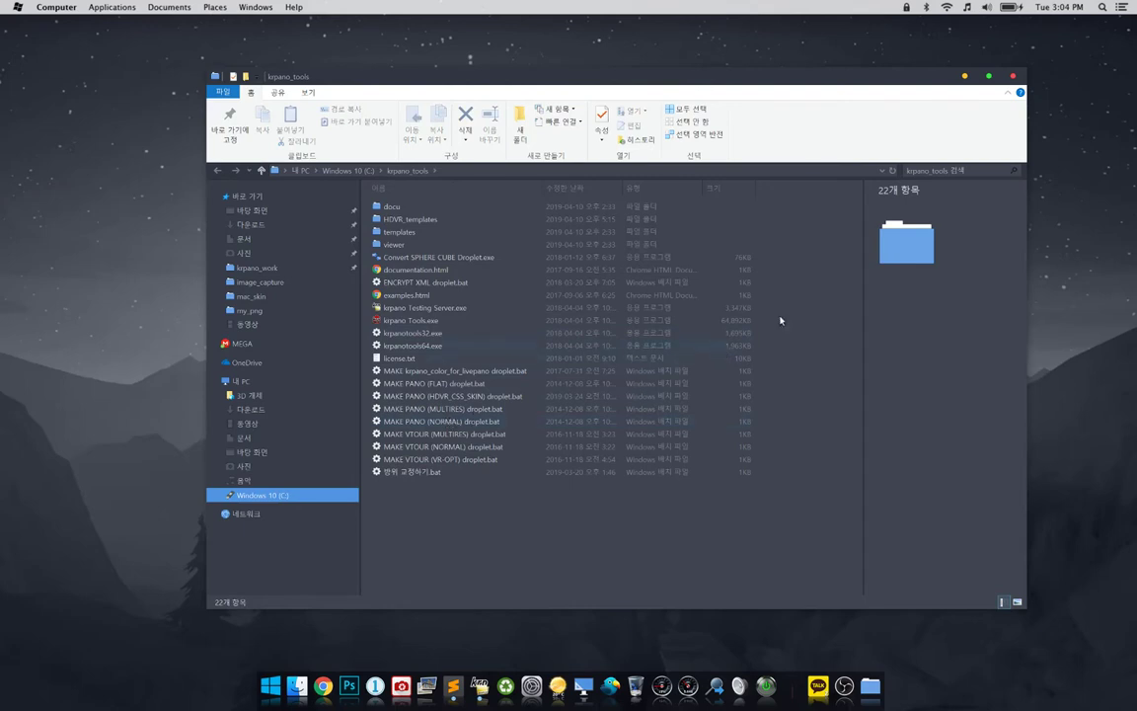
left_click(1014, 78)
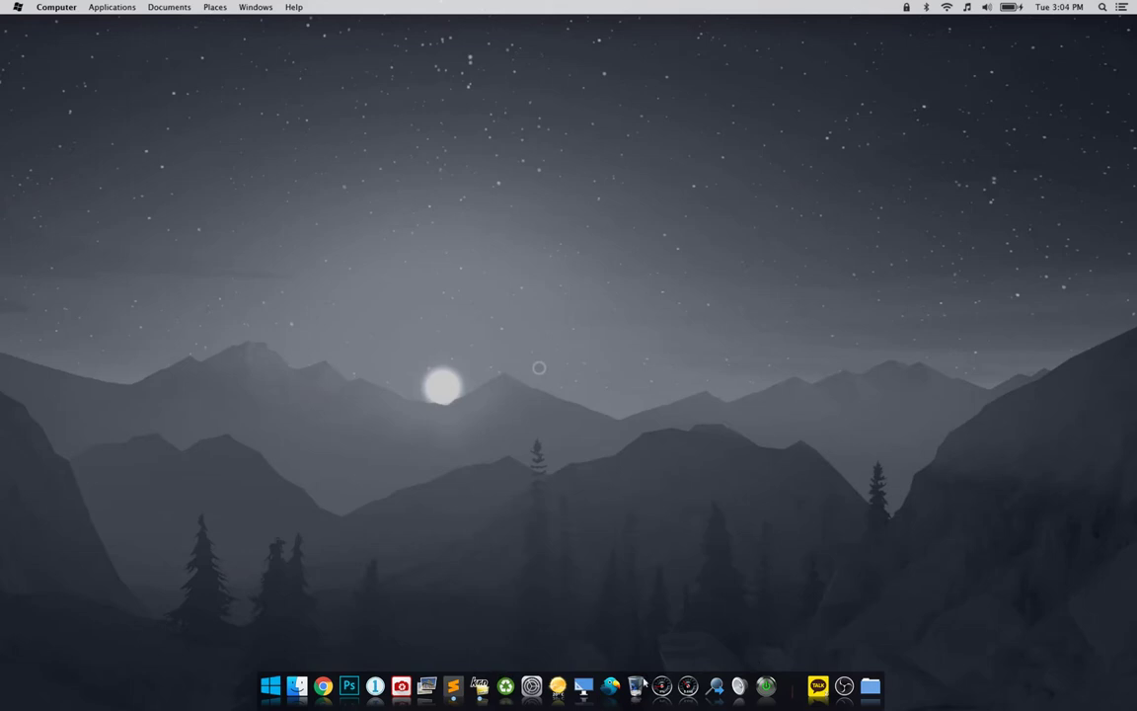
Step: Open Task Manager from the dock, look over the running processes and close it
mouse_move(558, 685)
left_click(610, 686)
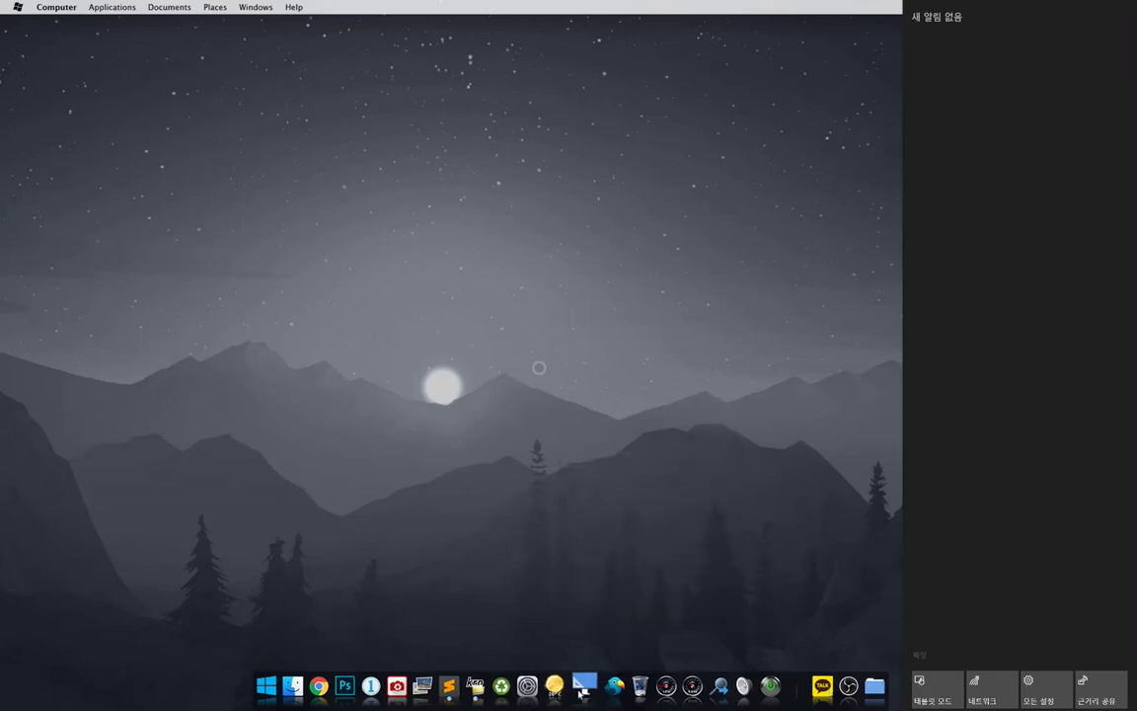
left_click(608, 682)
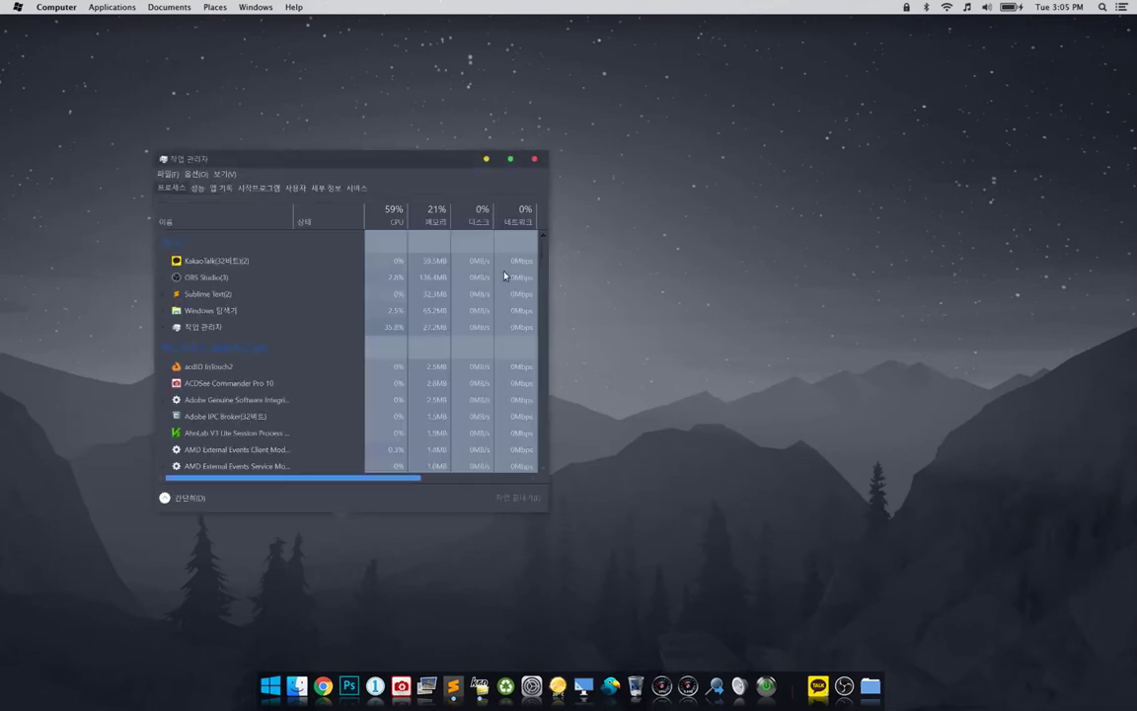
scroll(474, 309, "down", 1)
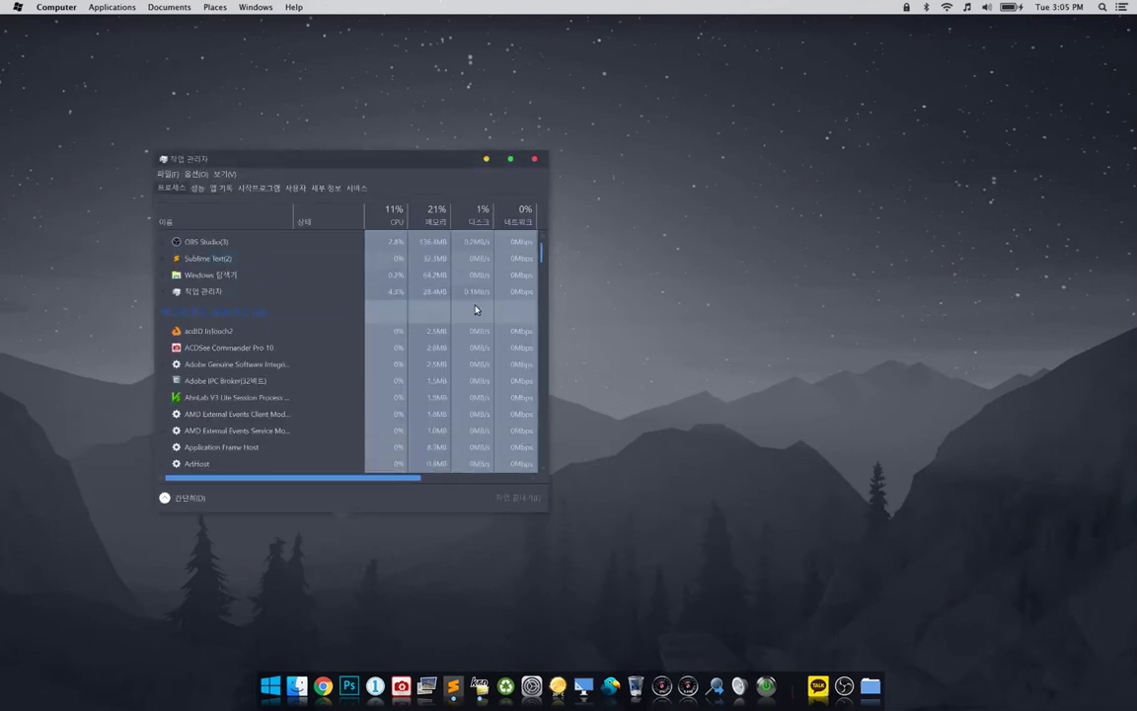
left_click(533, 161)
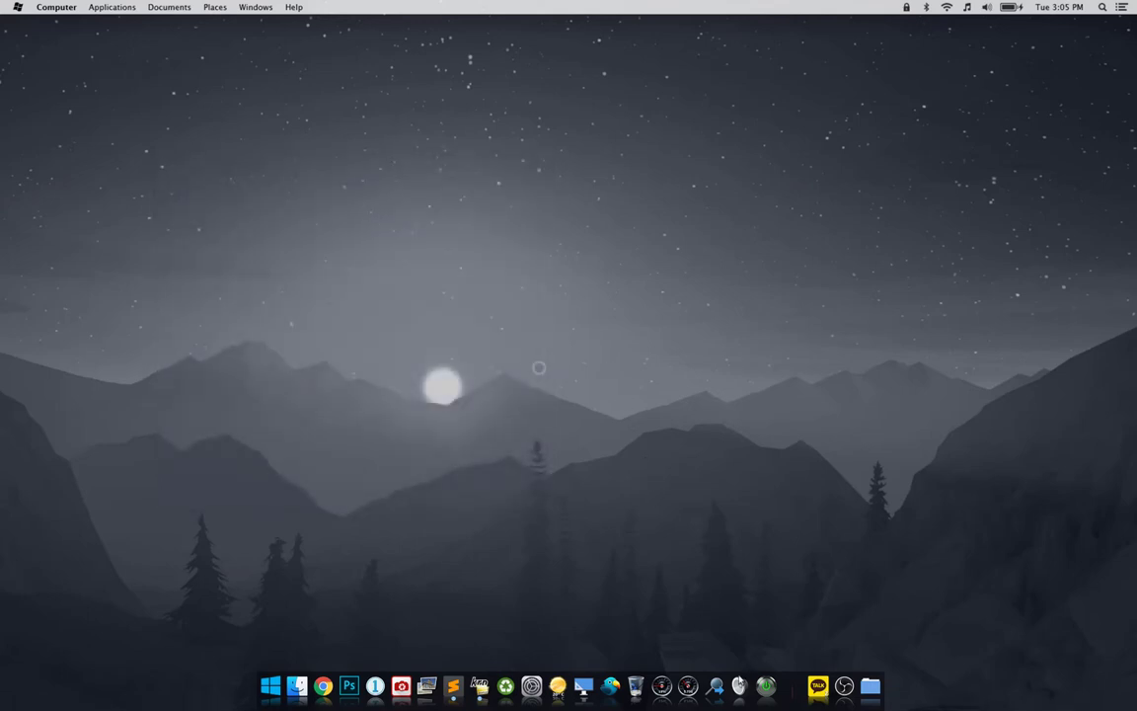
Step: Raise the system volume slightly with the dock's volume control and dismiss the slider
left_click(739, 684)
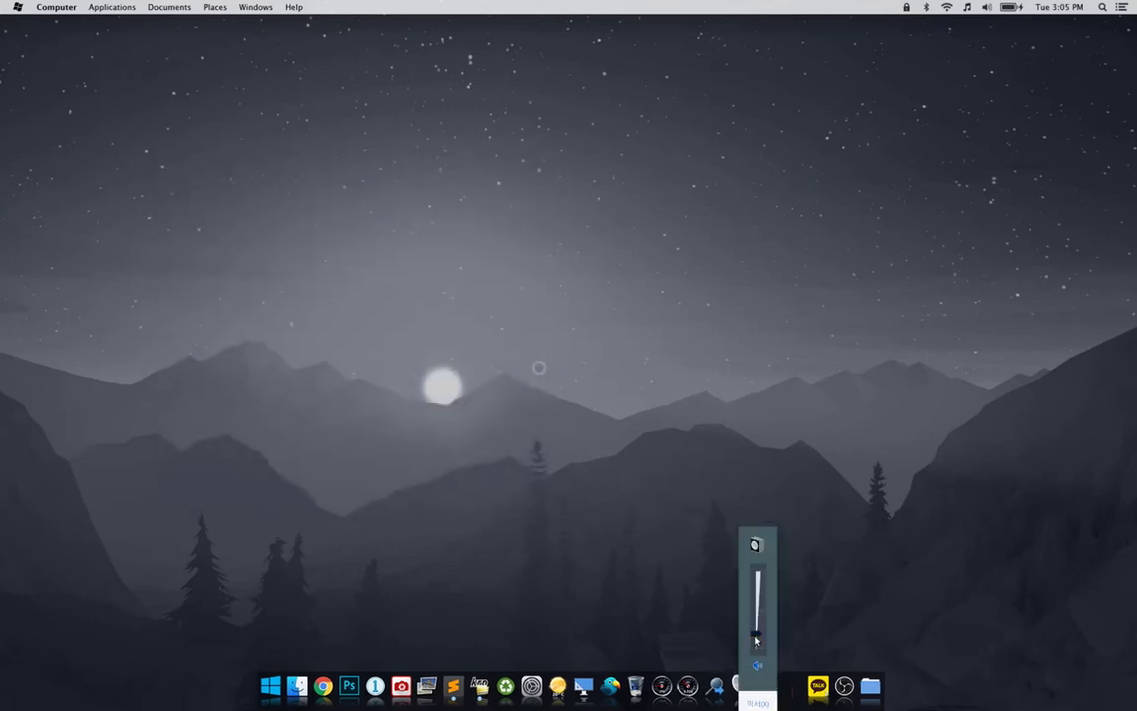
left_click_drag(756, 639, 755, 628)
left_click(715, 639)
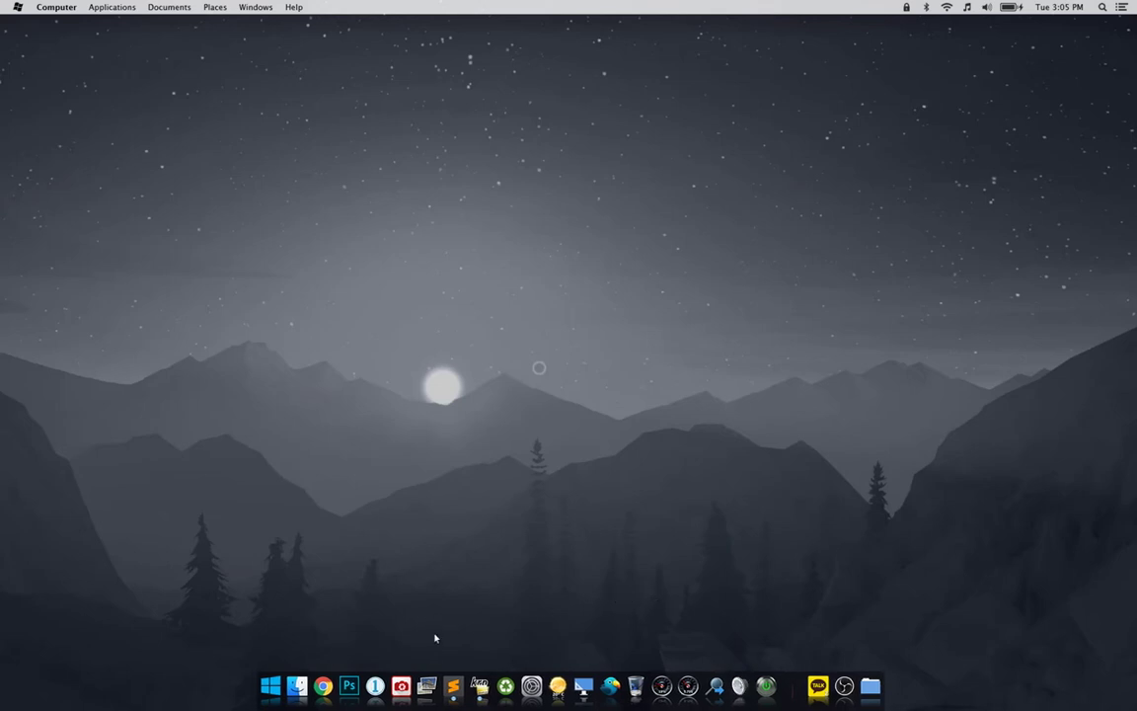
Step: Bring the Sublime Text window with tour.xml back up and close it
left_click(453, 685)
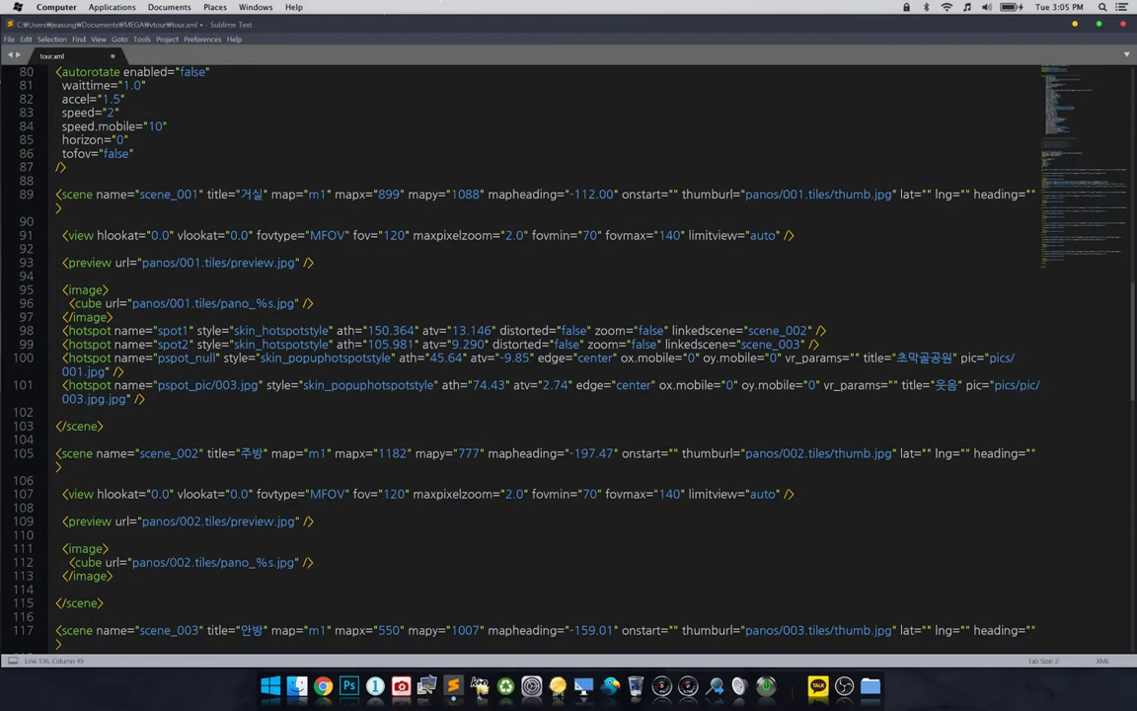
left_click(1121, 24)
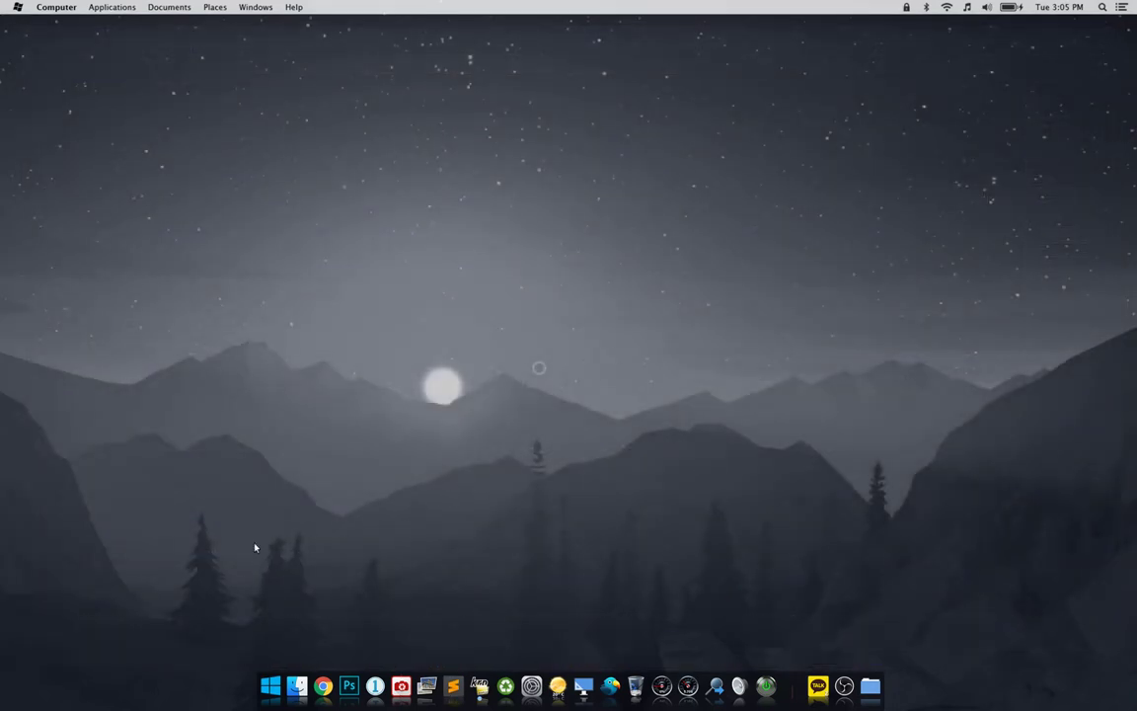
Step: Look over the Start menu's apps and tiles and the desktop bar's list of document folders
left_click(272, 691)
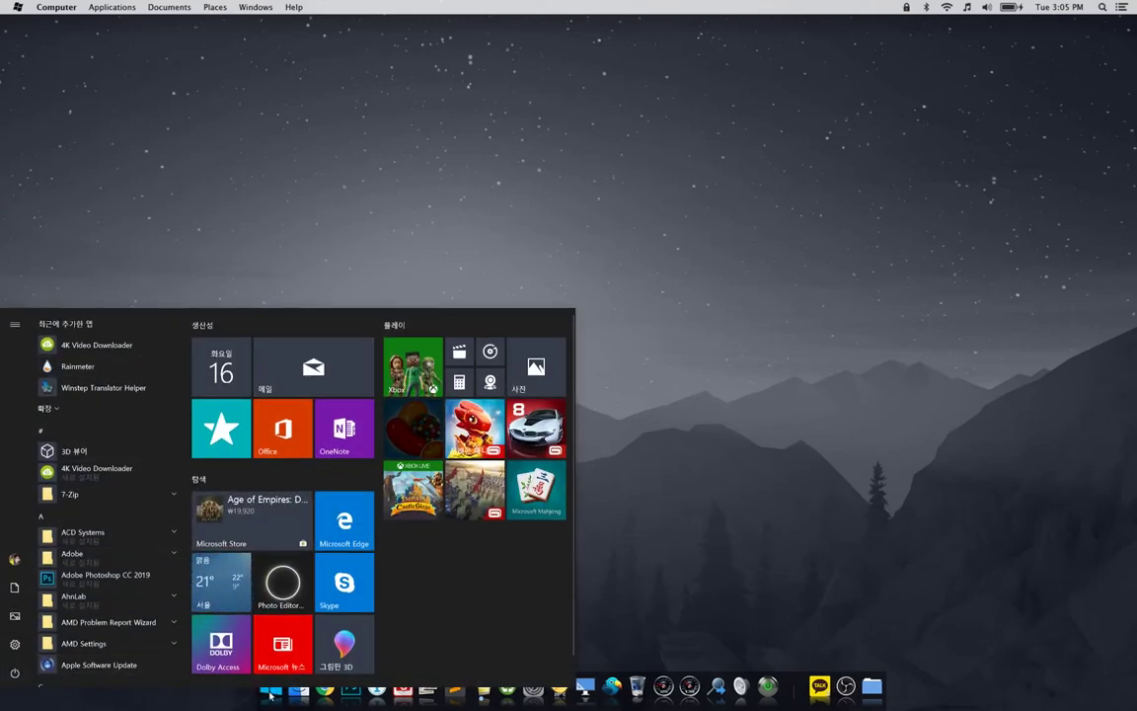
left_click(270, 693)
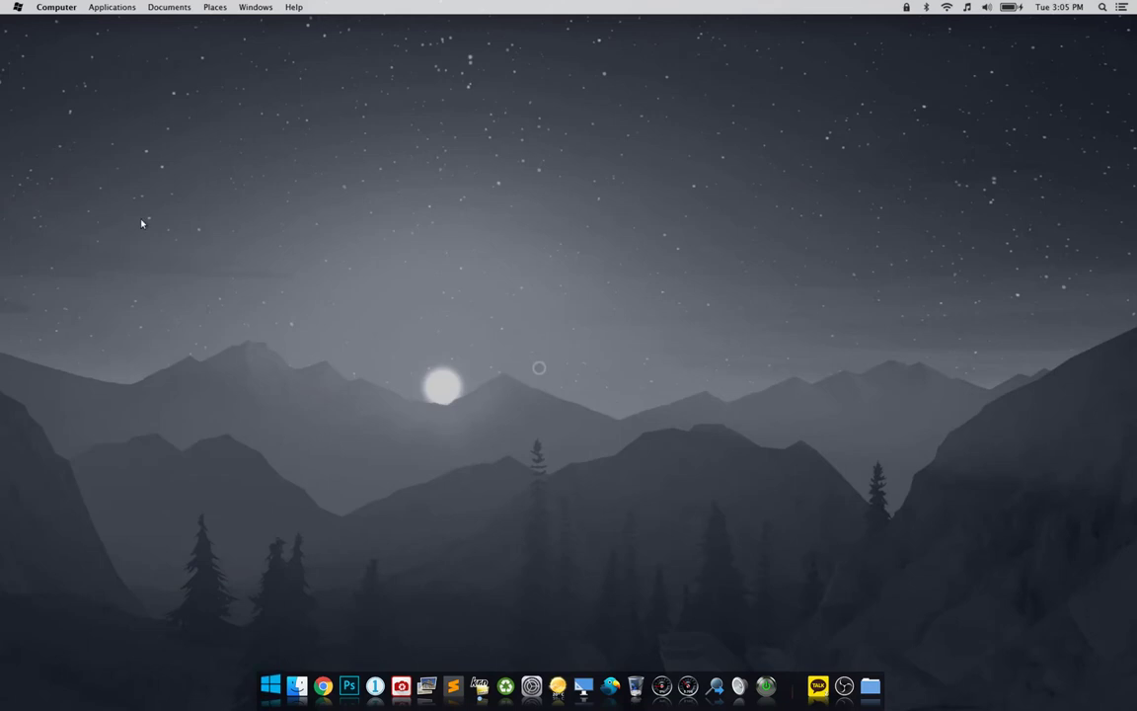
left_click(172, 10)
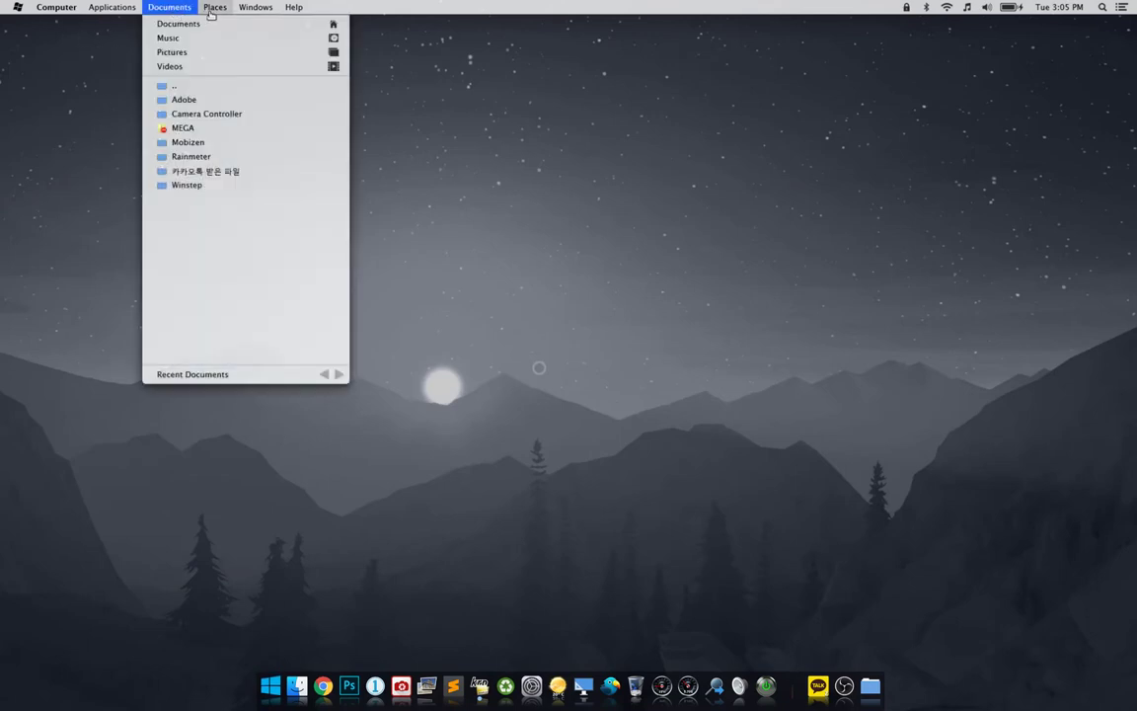
Step: Open the Documents folder from the desktop bar's places, look inside Camera Controller, and close the window
mouse_move(217, 10)
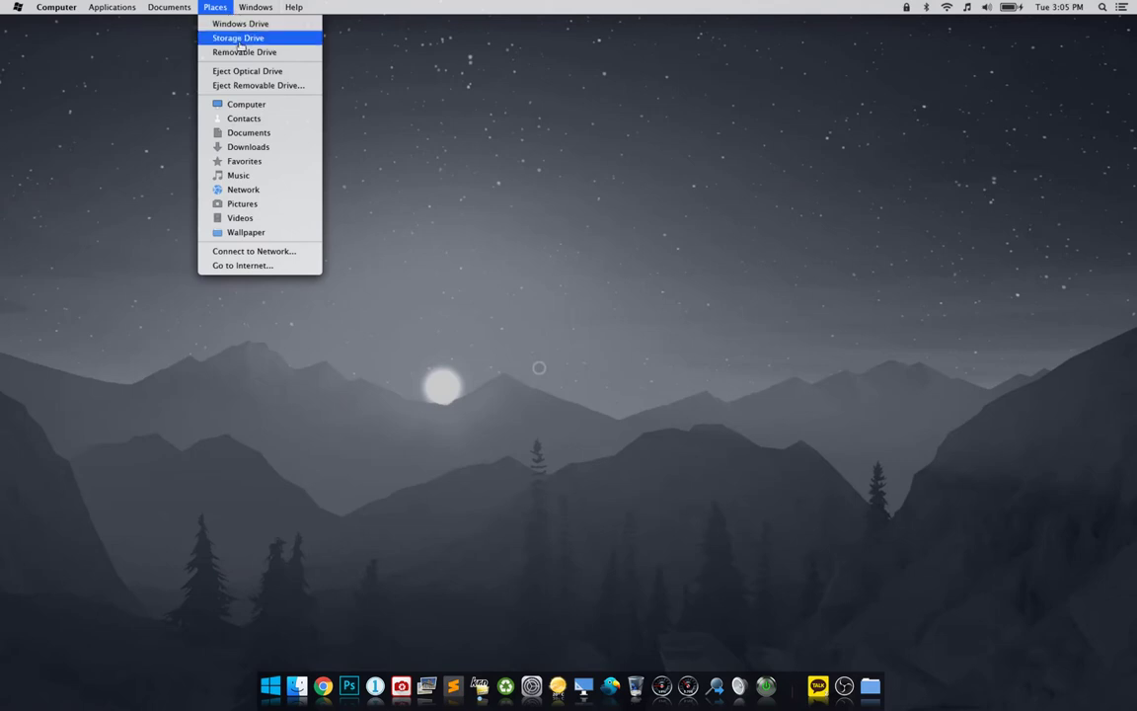
left_click(252, 135)
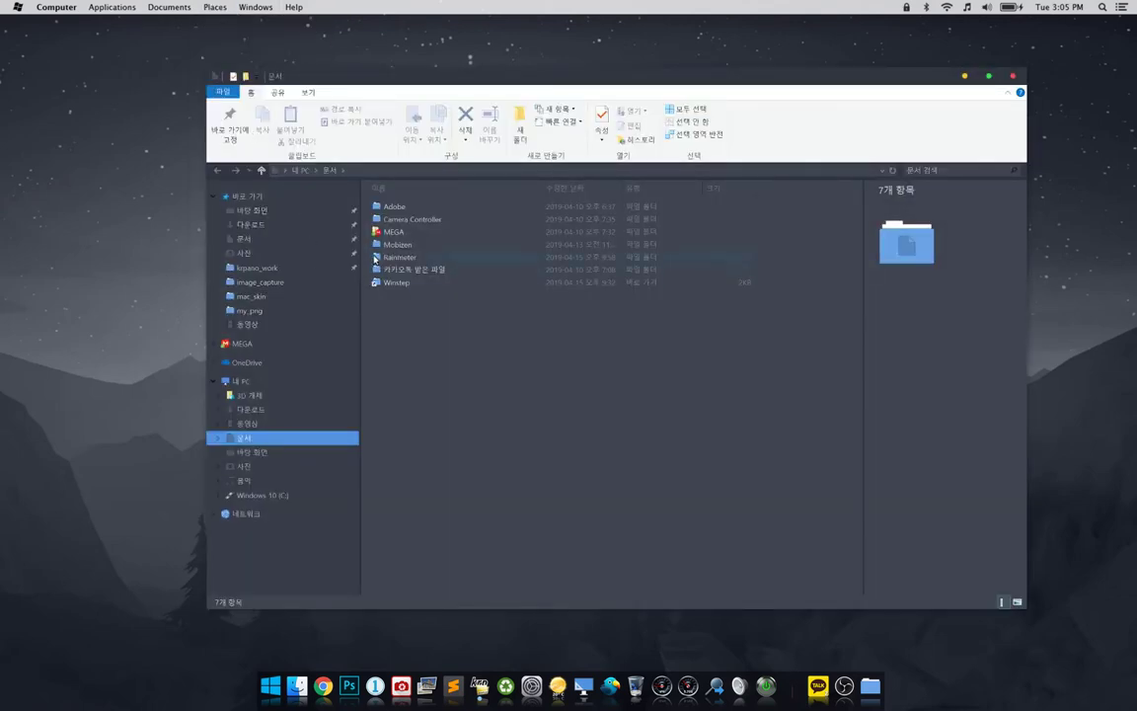
double_click(385, 219)
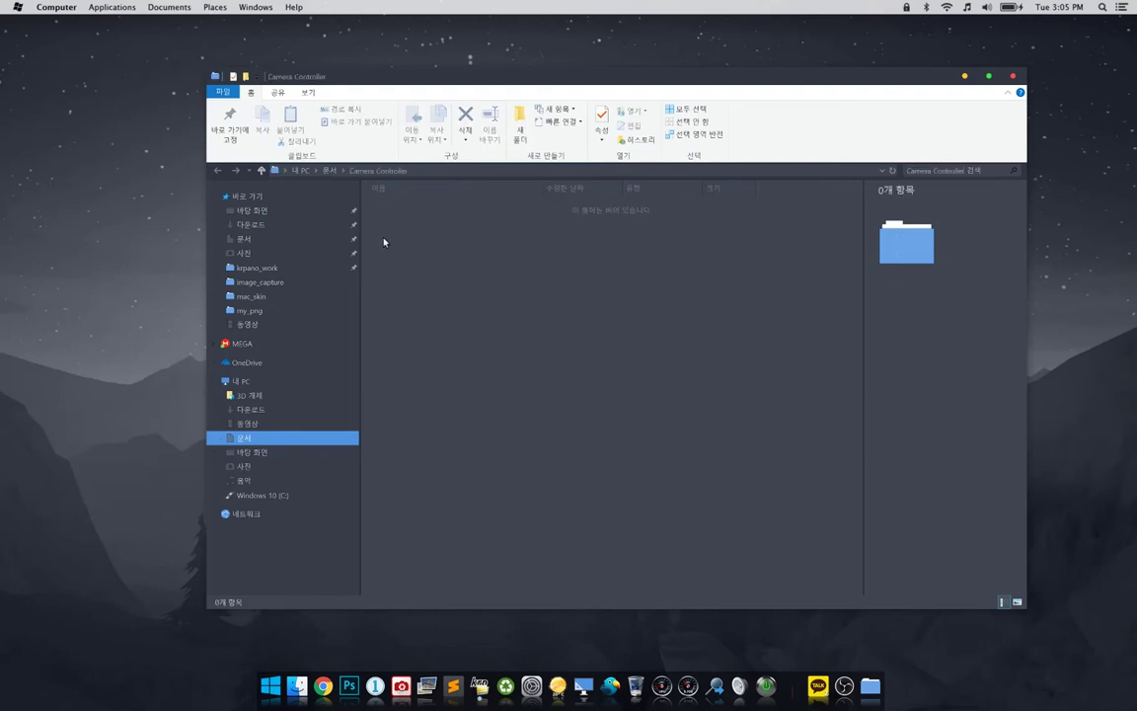
left_click(219, 171)
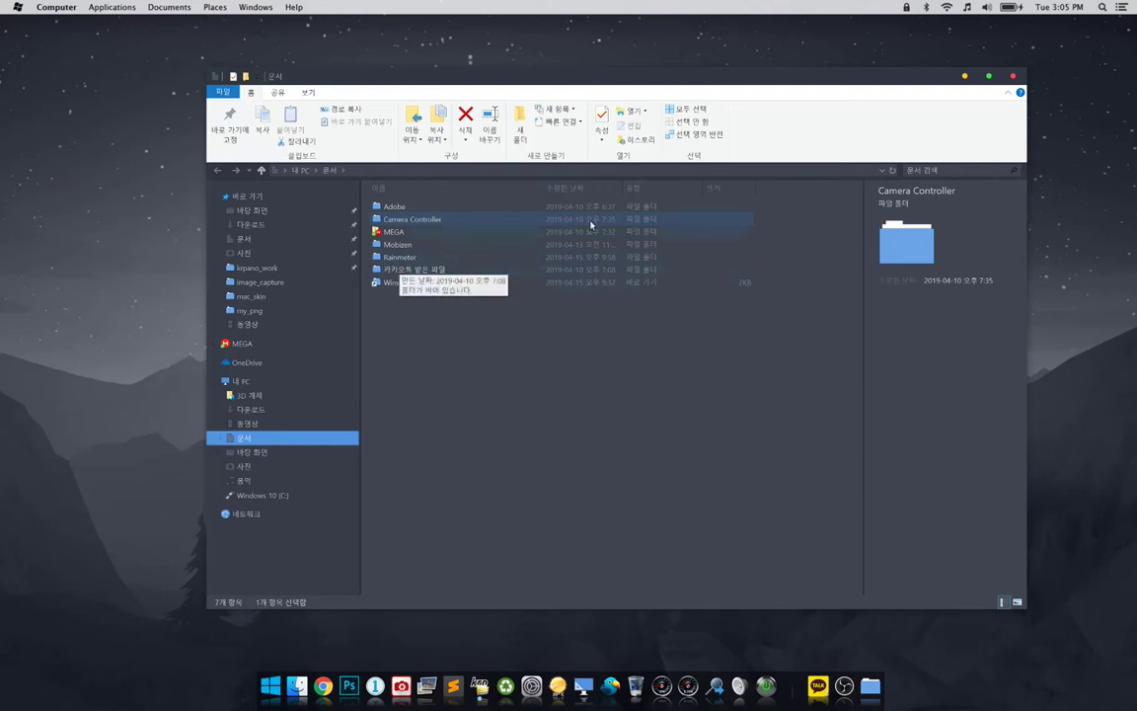
left_click(1012, 77)
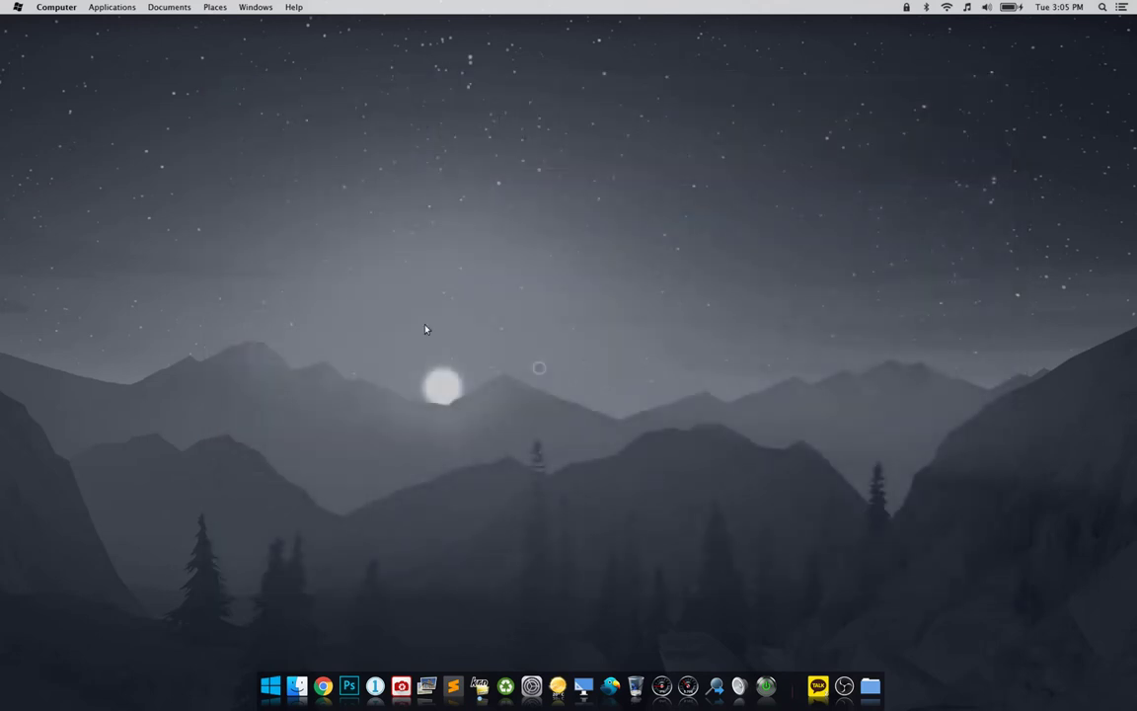
Step: Search the quick launcher for "fl" and launch FlashFXP
key("alt+space")
type("no")
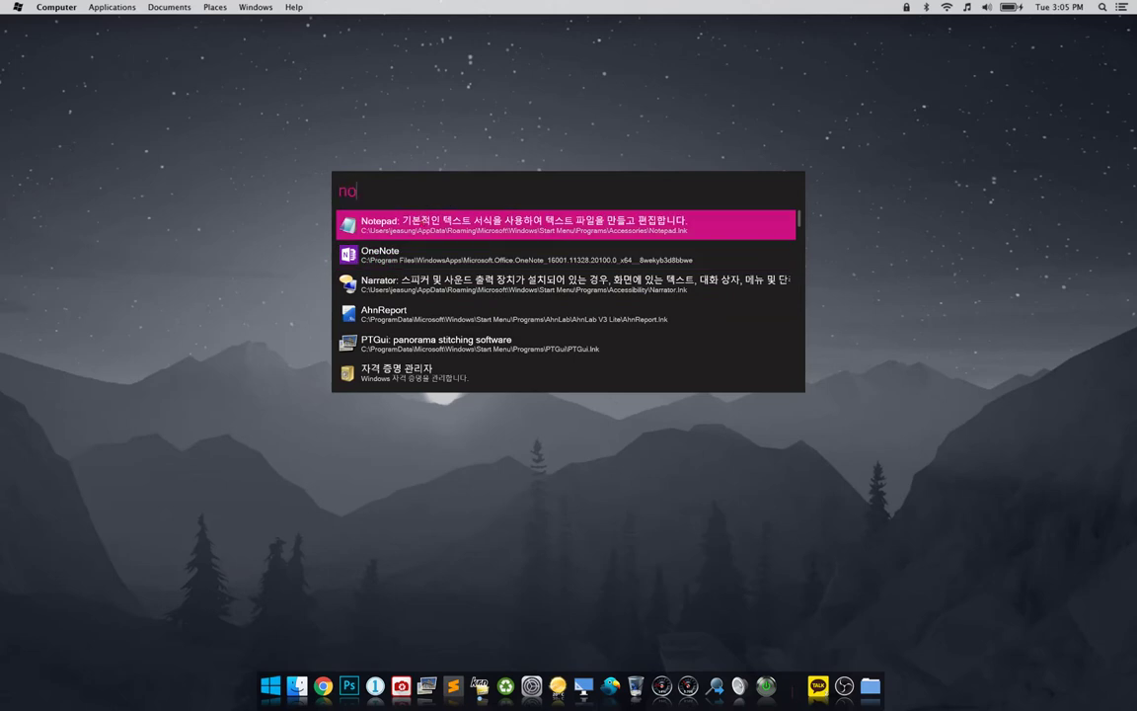
key("BackSpace")
key("BackSpace")
type("f")
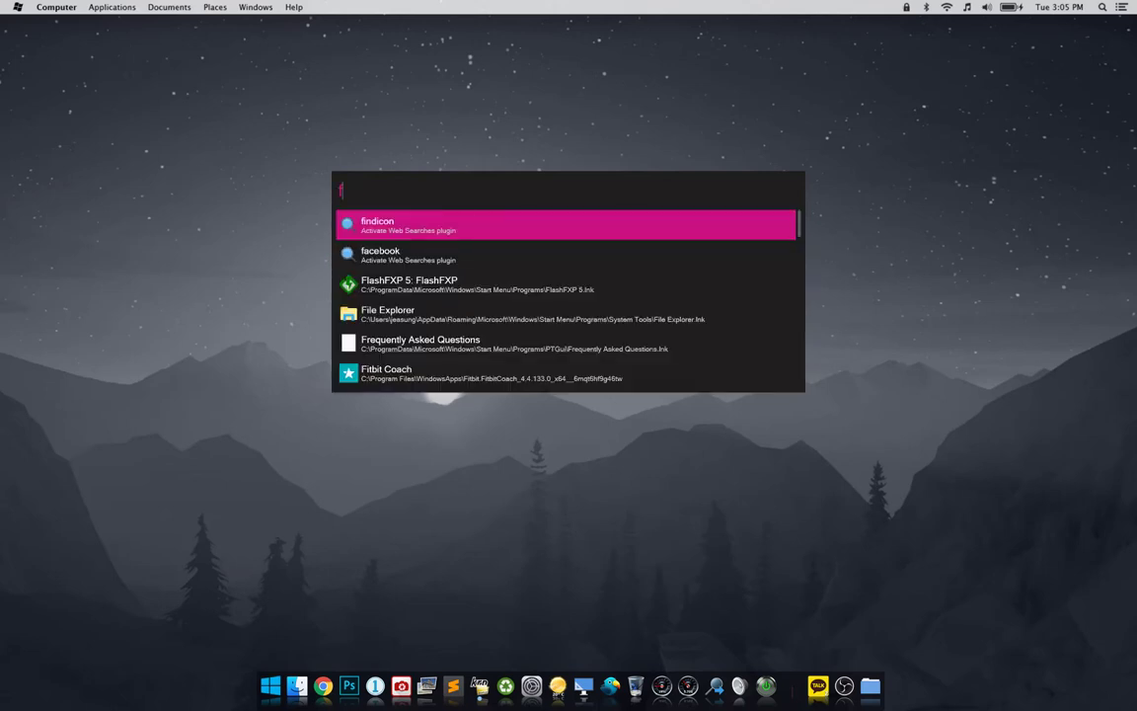
type("l")
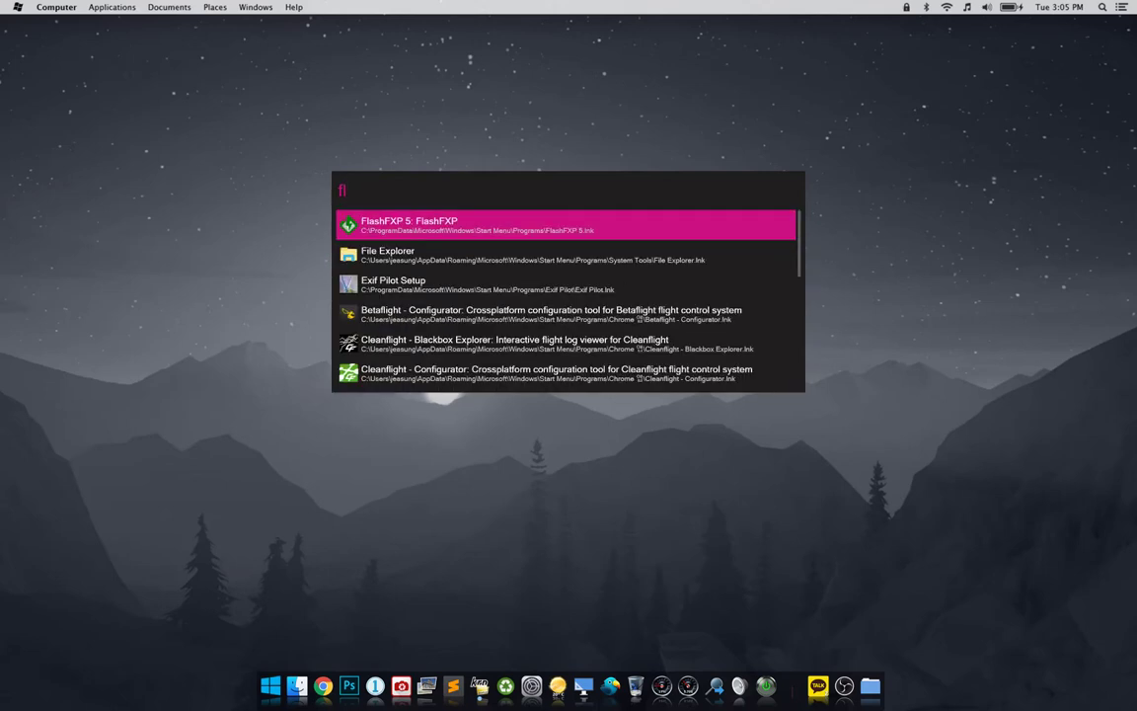
key("Return")
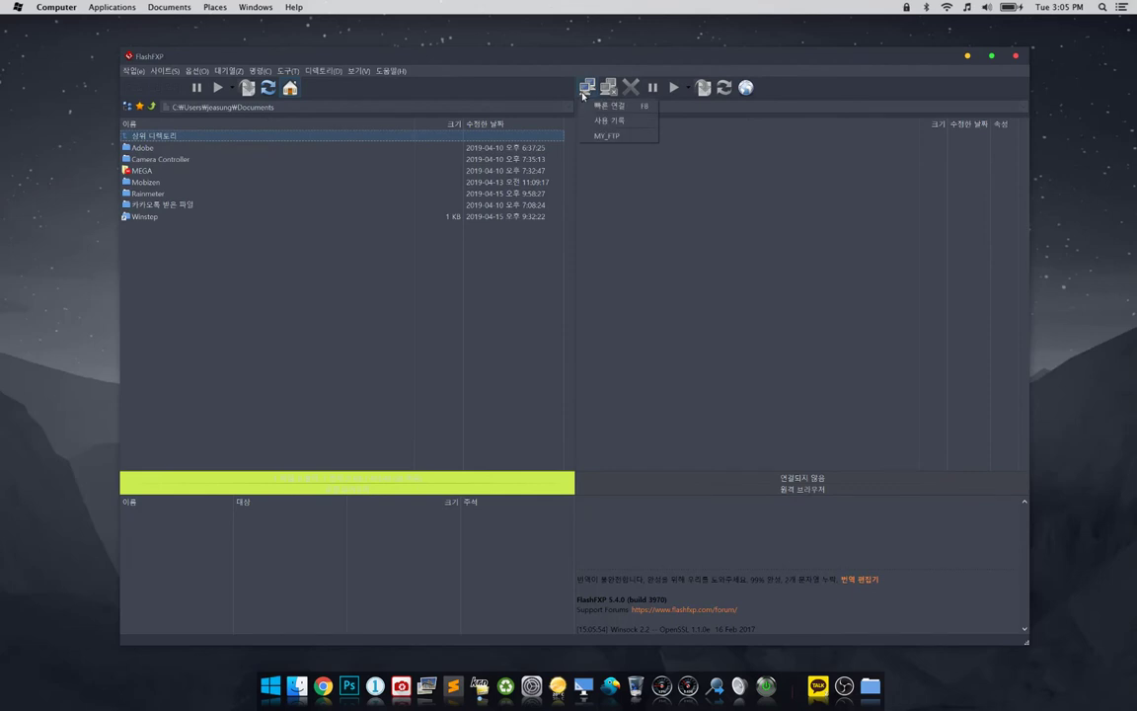
Step: Connect FlashFXP to the HDVR_HOME site from the connection history and look over the server's root folder
mouse_move(600, 119)
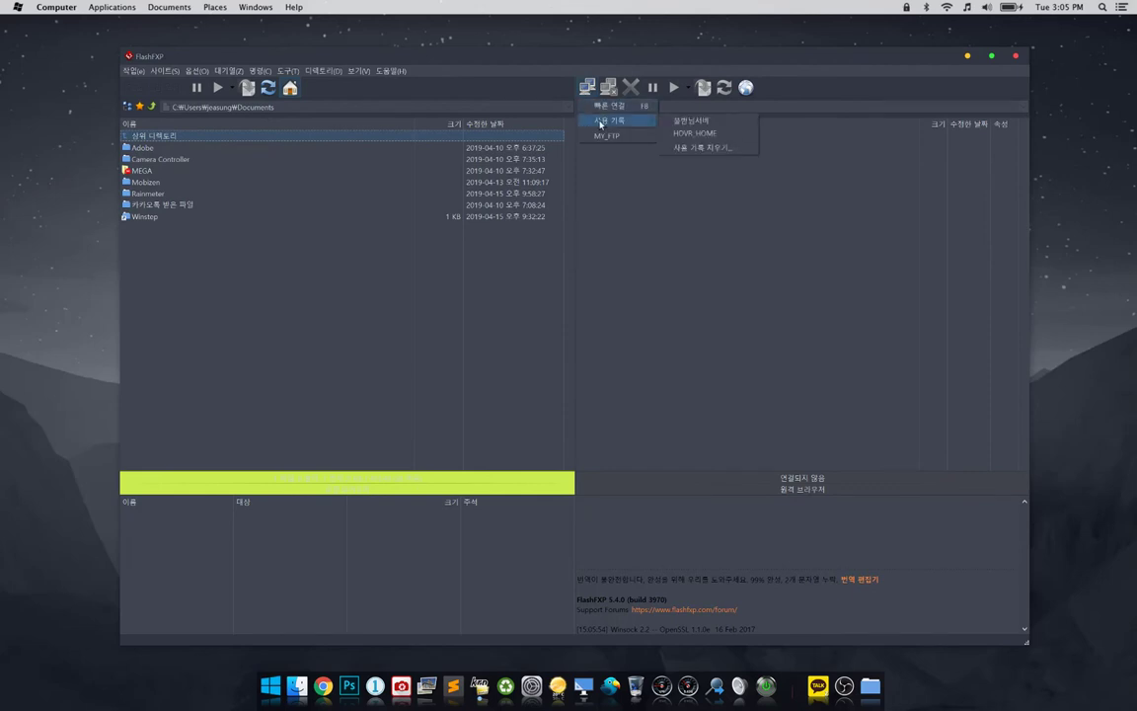
left_click(711, 132)
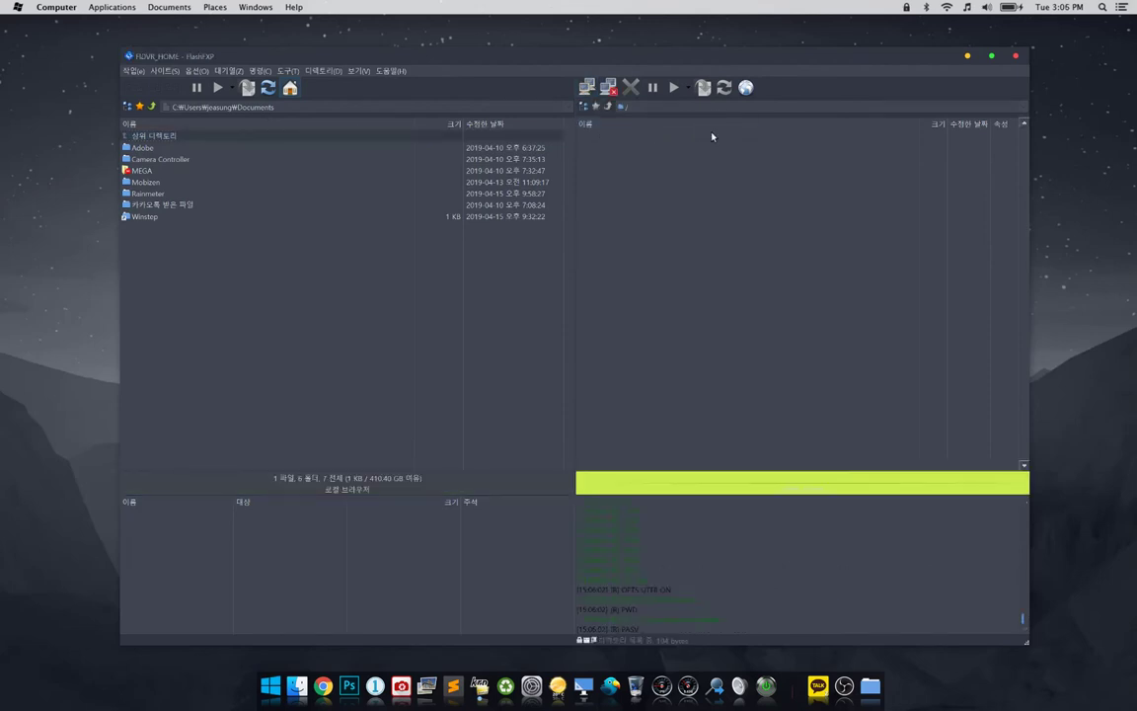
scroll(702, 224, "down", 4)
scroll(702, 224, "up", 4)
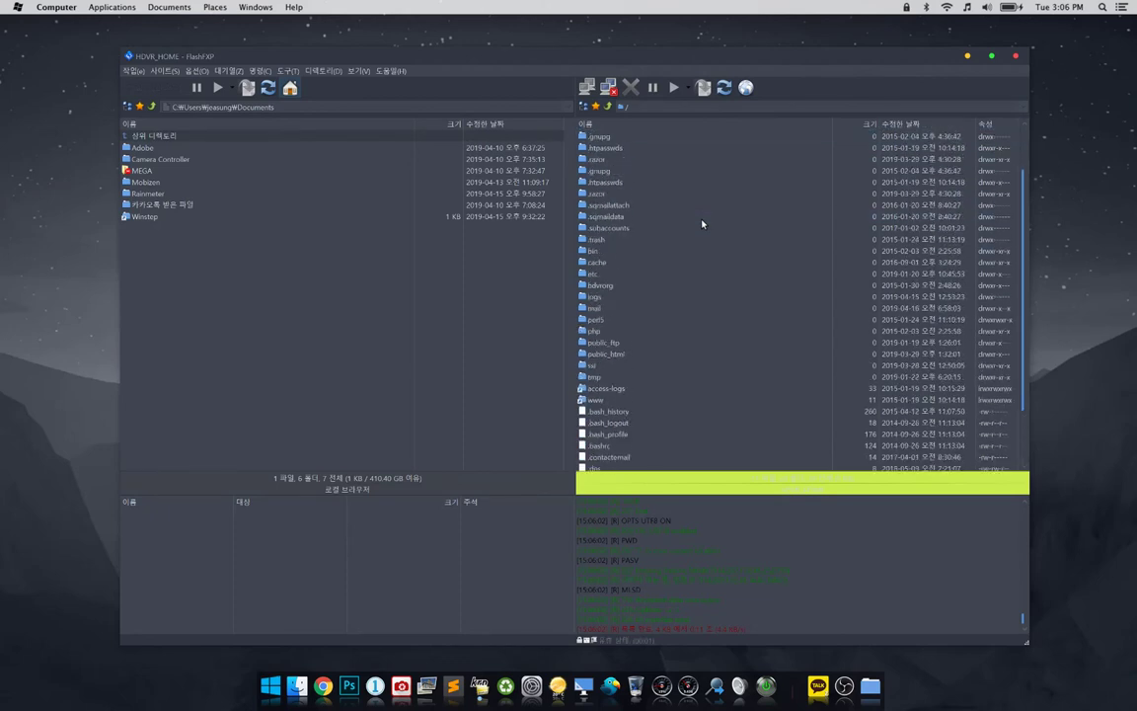
left_click_drag(539, 56, 516, 53)
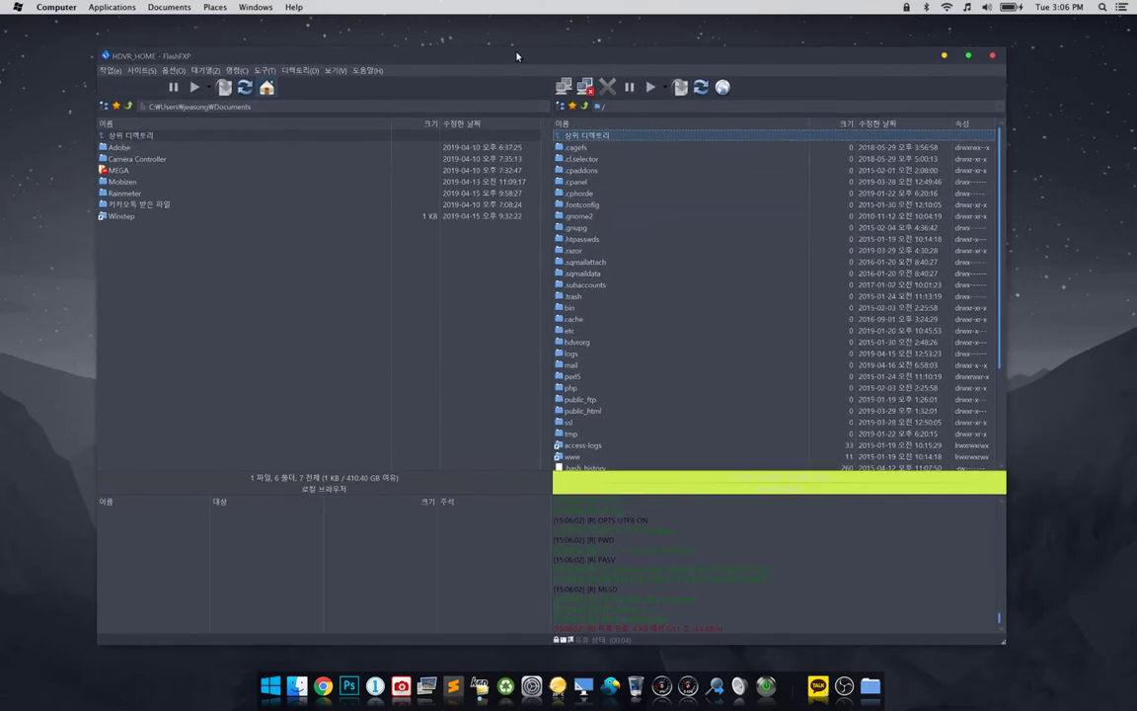
Step: Open the server's public_html folder, look through its contents, and close FlashFXP
scroll(607, 302, "down", 2)
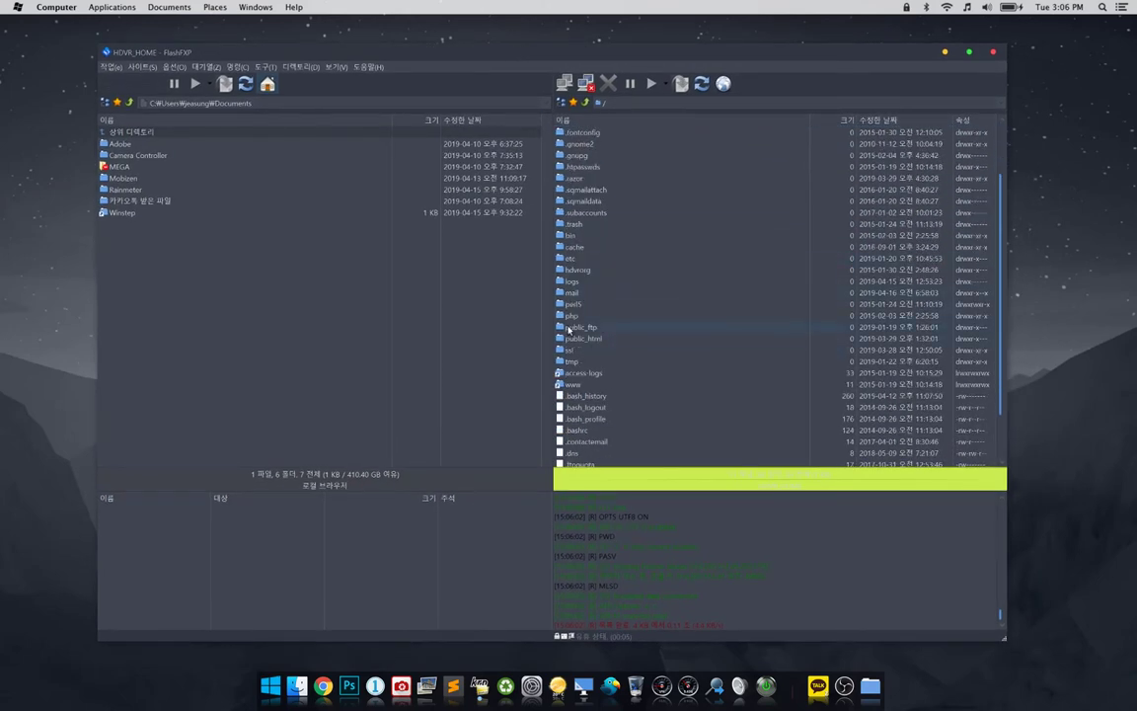
double_click(573, 338)
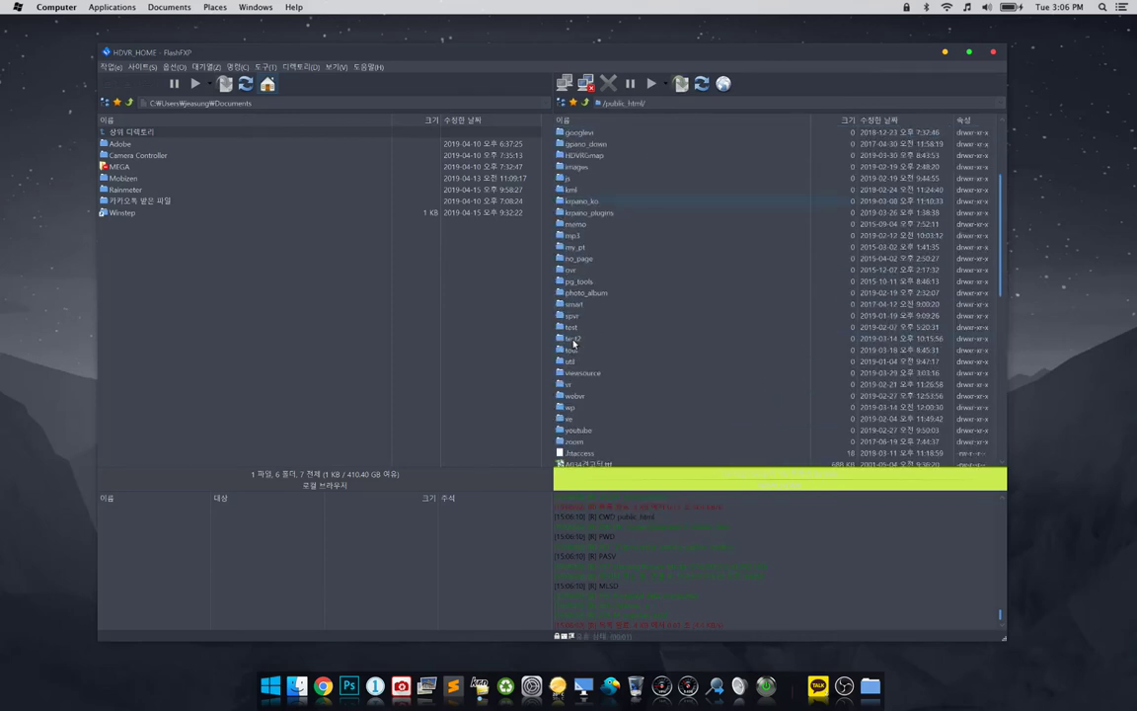
scroll(574, 342, "down", 4)
scroll(573, 342, "up", 4)
left_click_drag(738, 61, 733, 61)
left_click(988, 53)
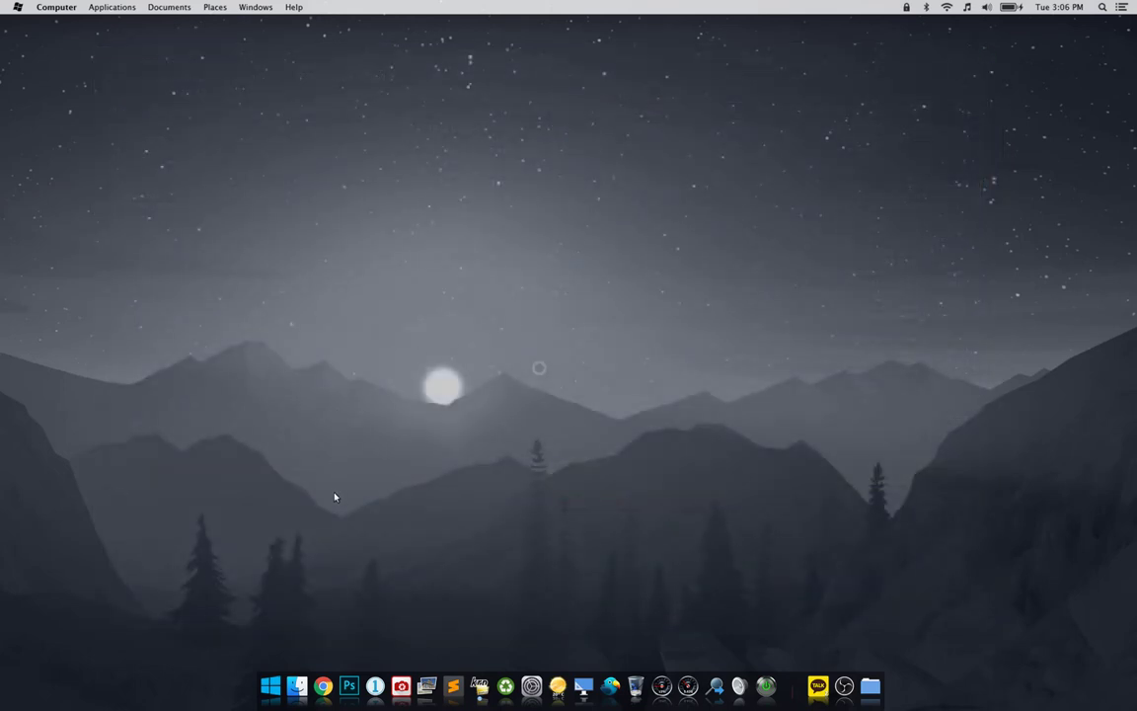
Step: Open ACDSee Pro, browse the Pictures library to the image_capture folder, and view 004.jpg full size
left_click(402, 688)
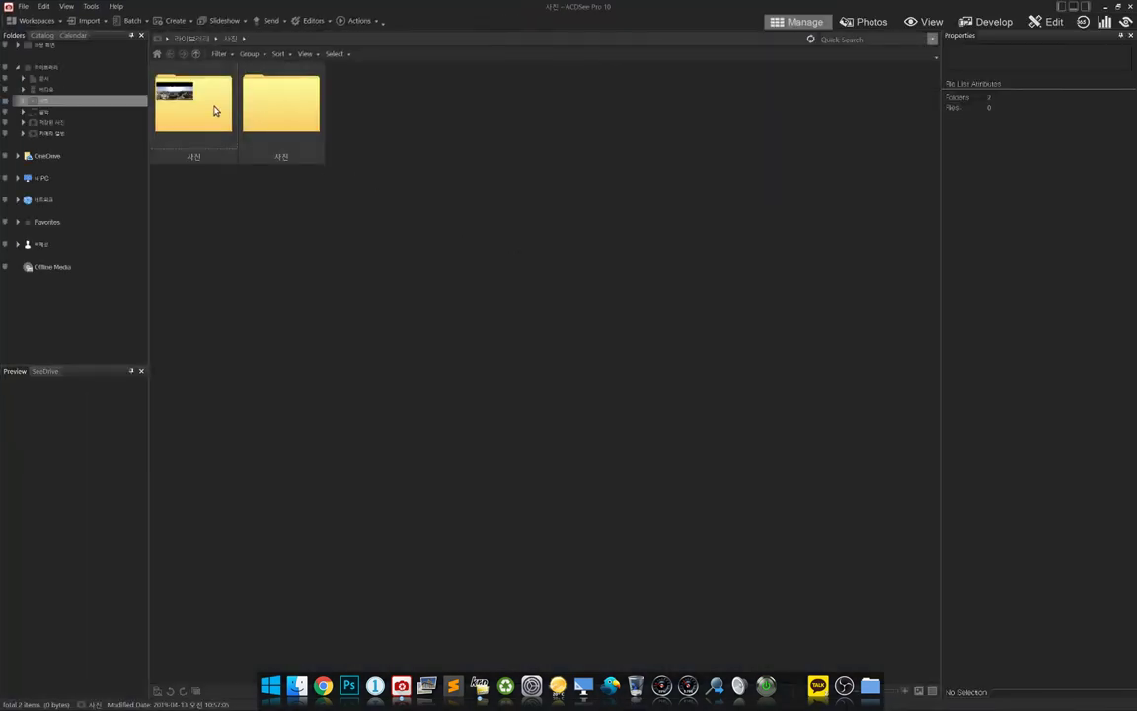
double_click(214, 110)
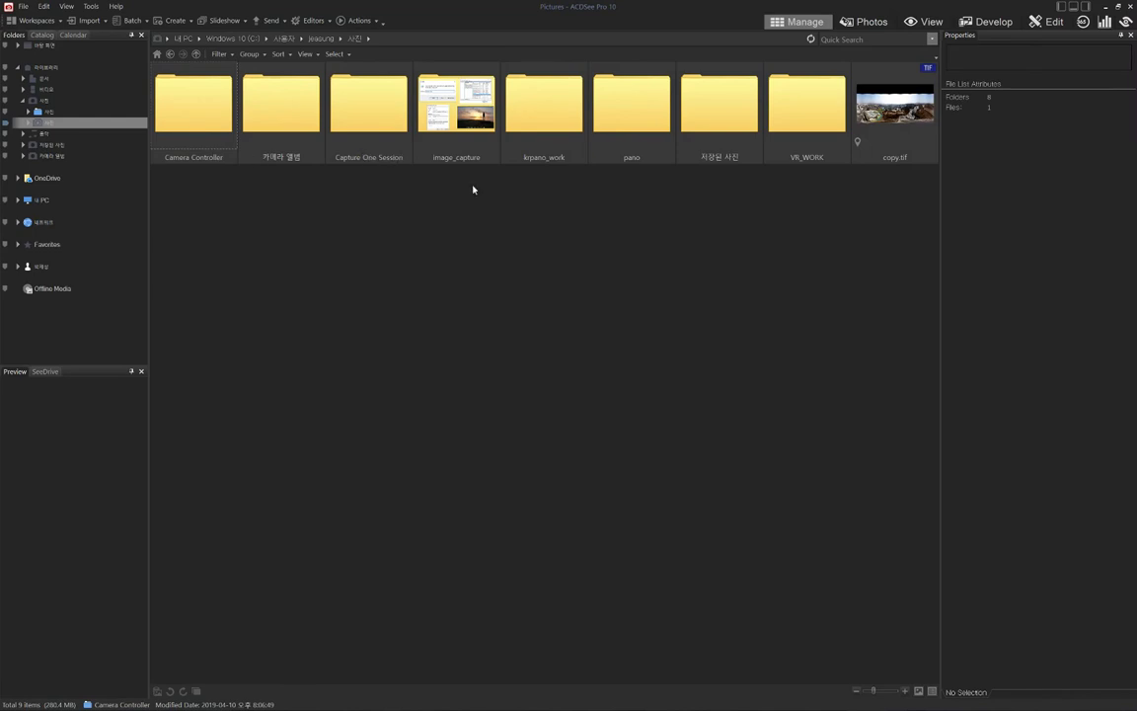
double_click(455, 113)
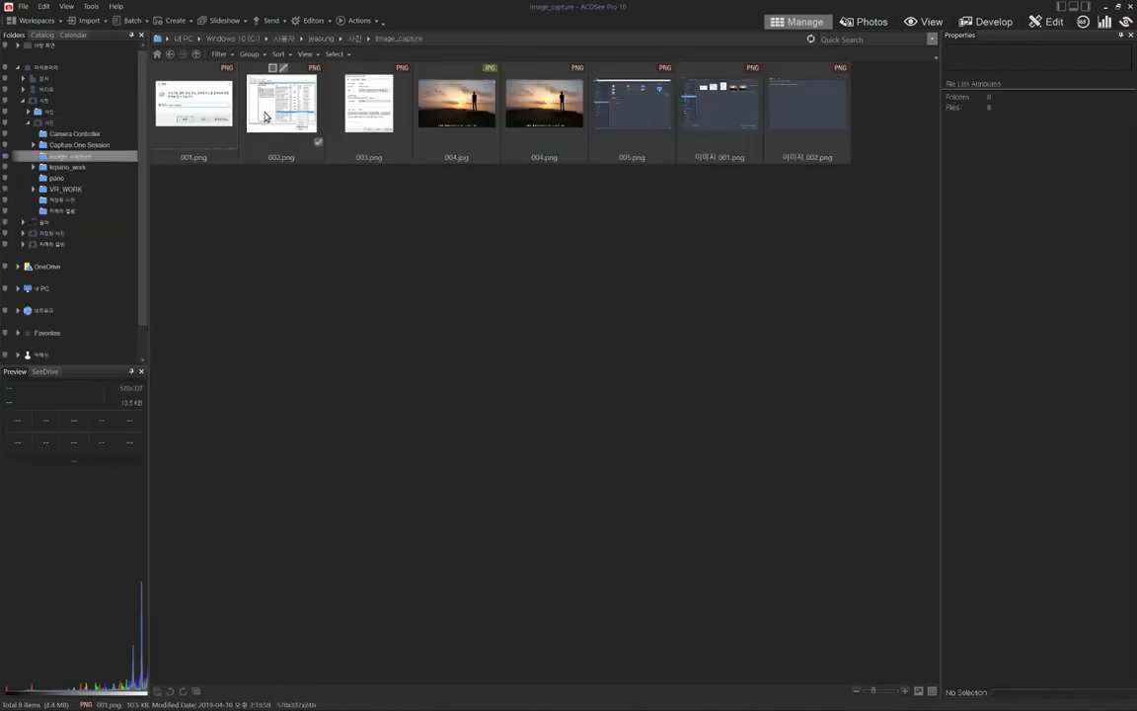
left_click(456, 109)
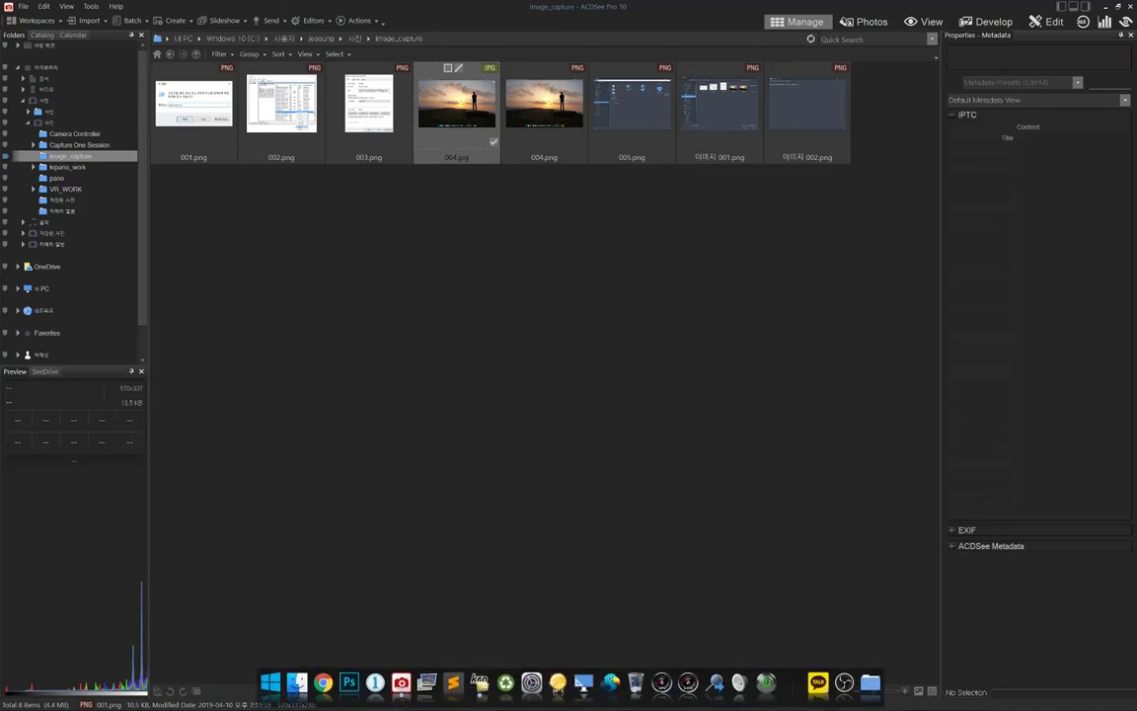
double_click(456, 109)
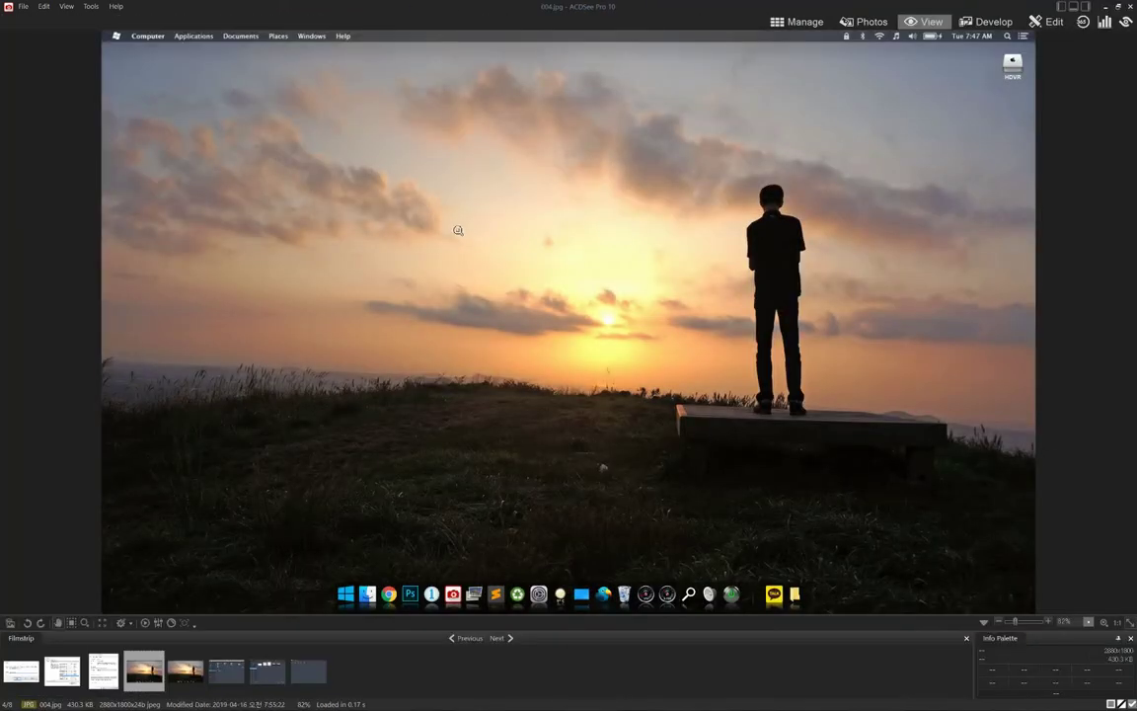
Step: View other captures in the filmstrip, including 005.png, 003.png and 002.png, and close ACDSee
left_click(228, 677)
left_click(263, 677)
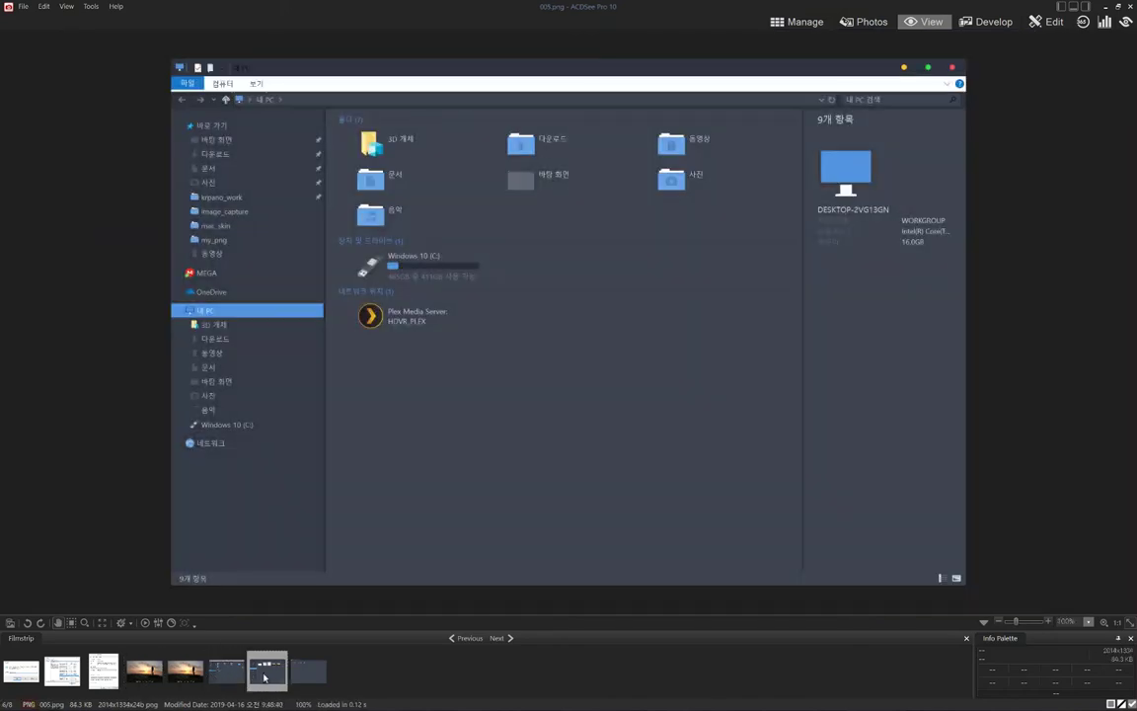
left_click(307, 677)
left_click(96, 674)
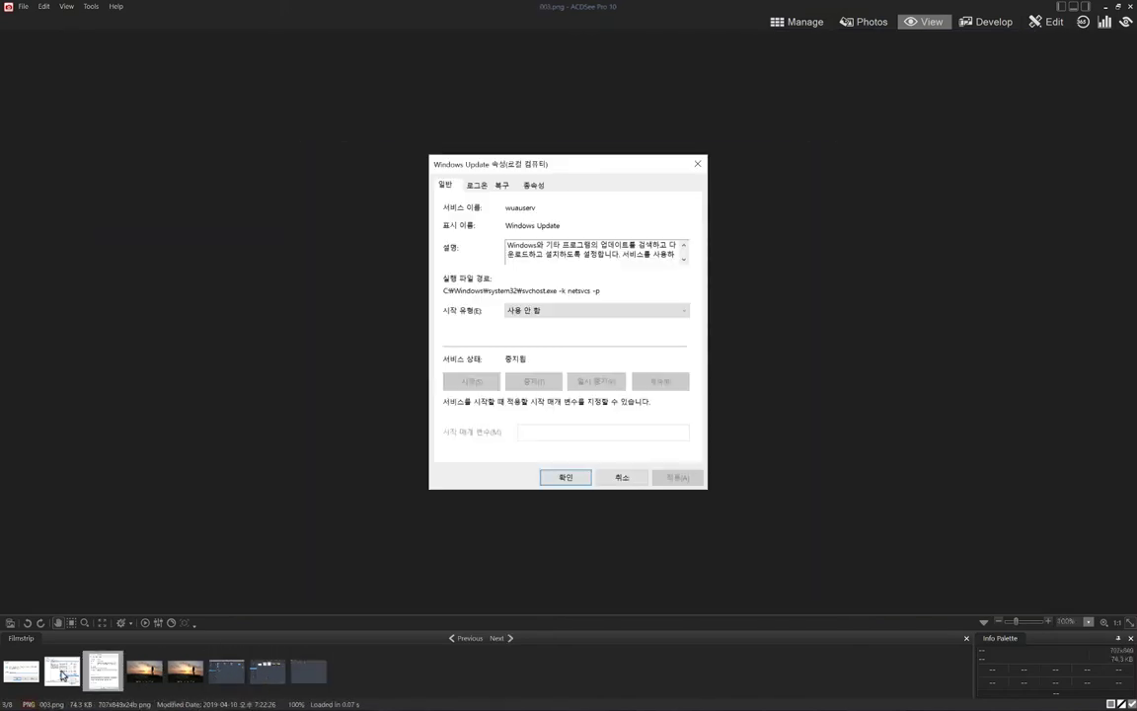
left_click(61, 671)
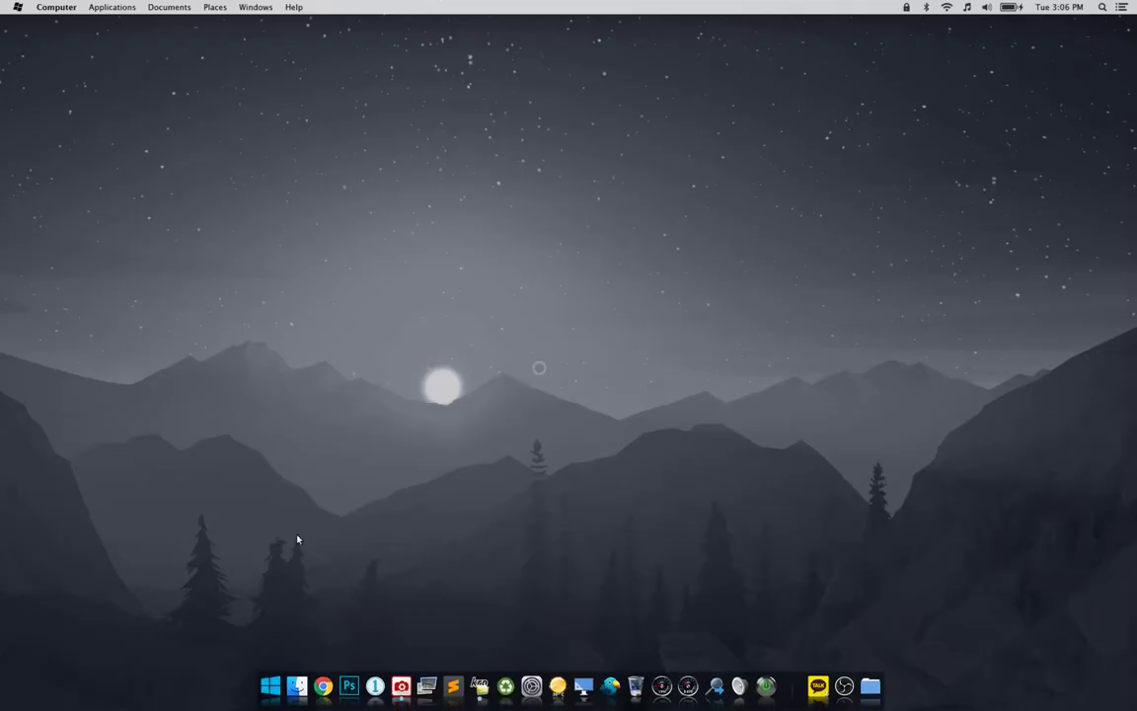
Step: Restore the Explorer window and browse from Pictures into VR_WORK and its 001 folder
left_click(869, 685)
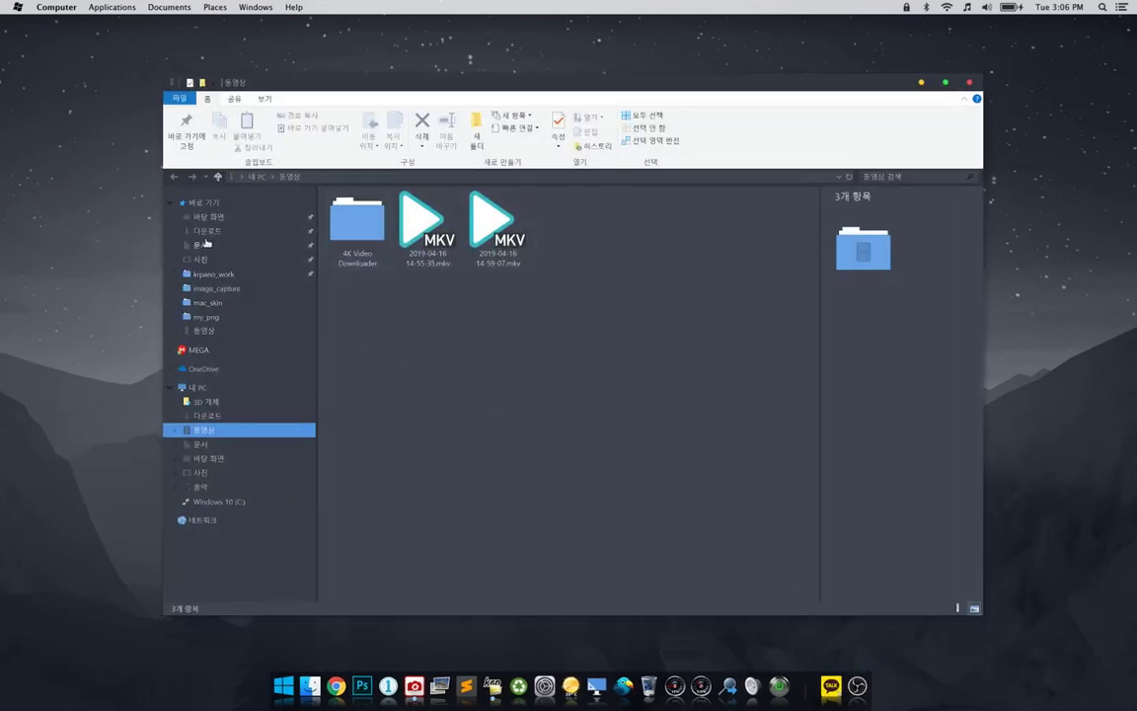
left_click(203, 259)
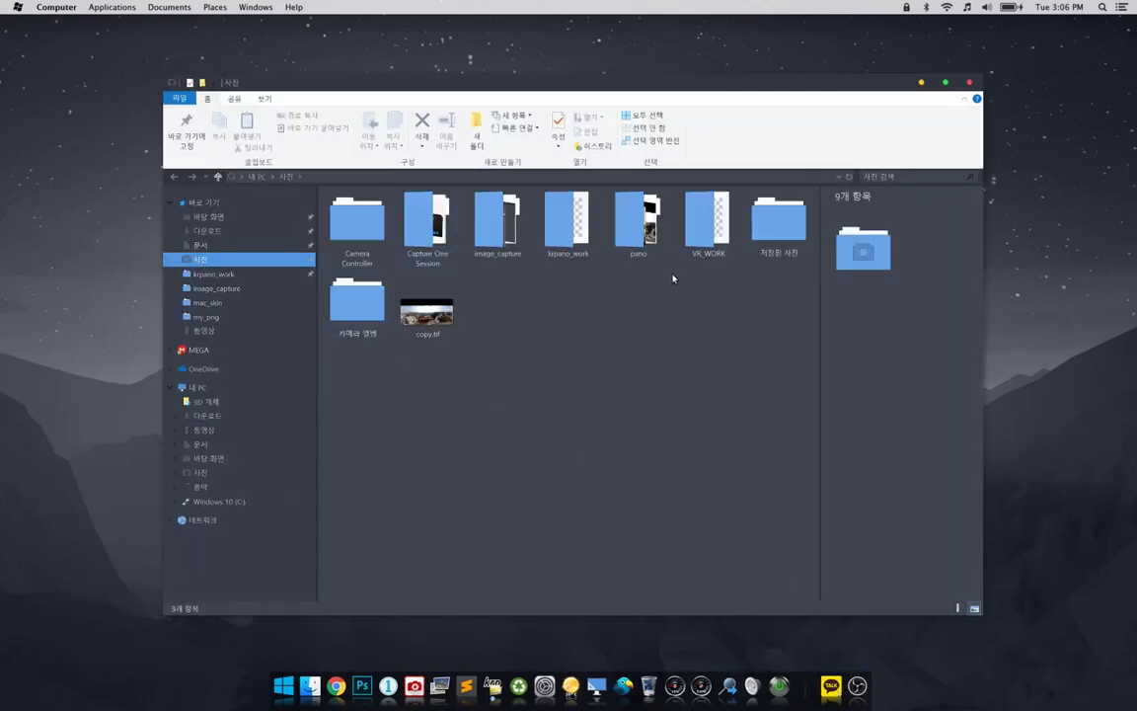
left_click(558, 225)
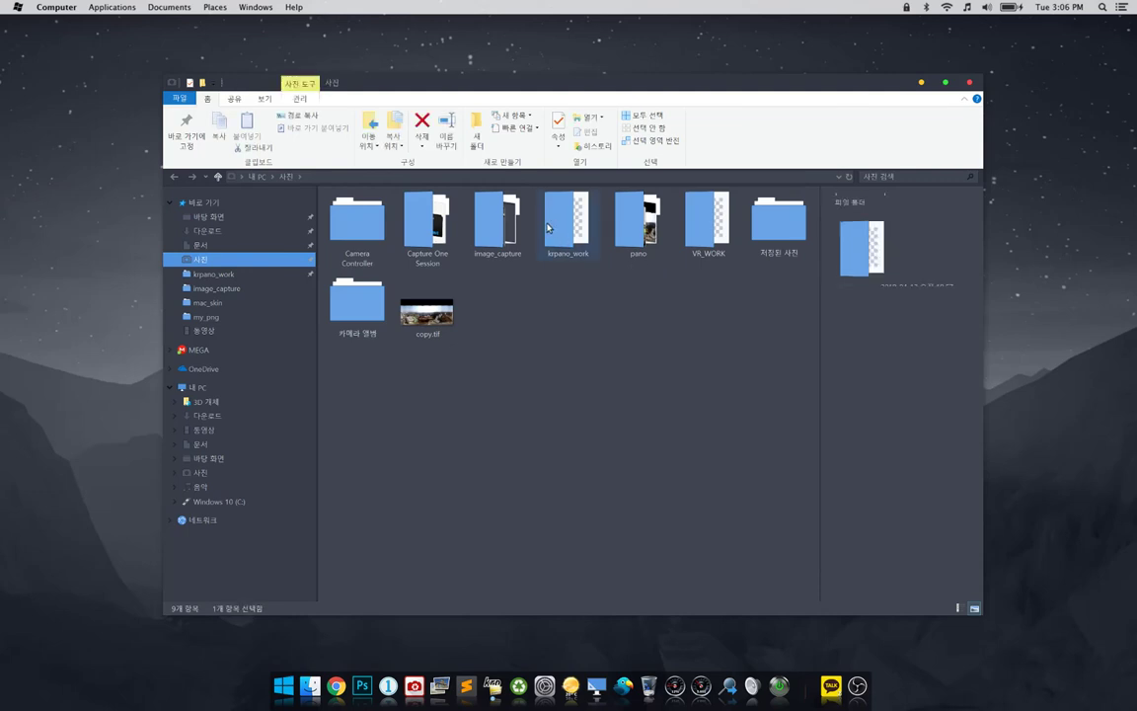
double_click(689, 235)
double_click(358, 225)
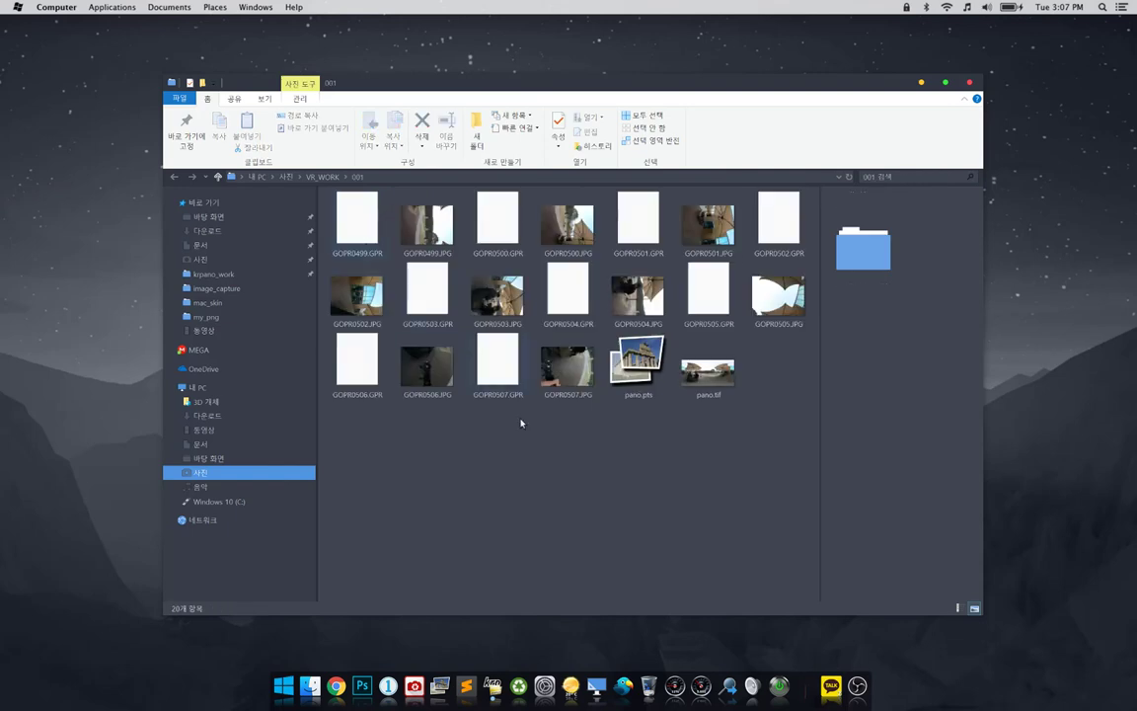
Step: Send pano.tif to DevalVR Player
left_click(708, 371)
right_click(709, 374)
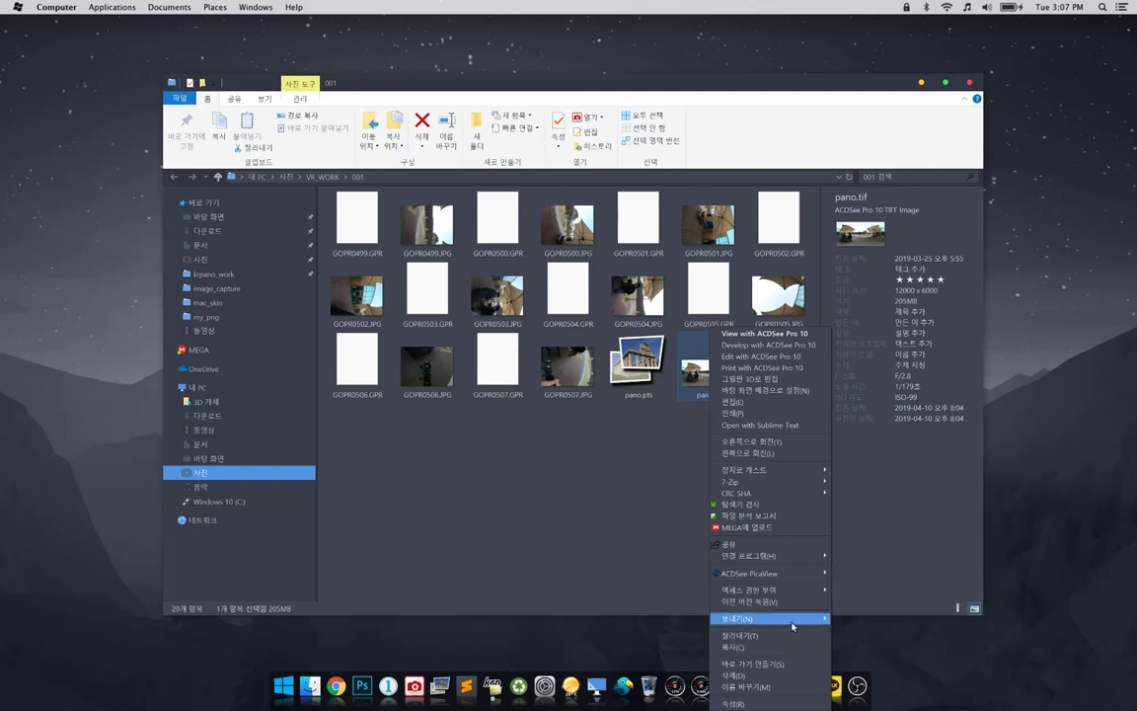
mouse_move(792, 625)
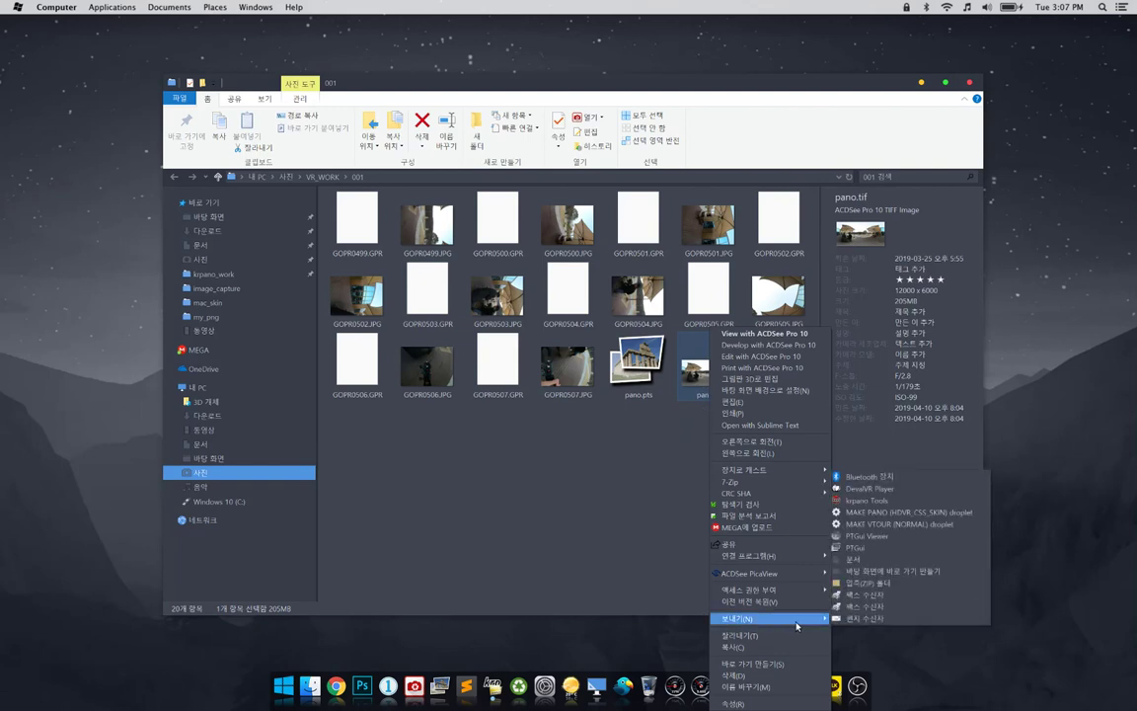
left_click(869, 488)
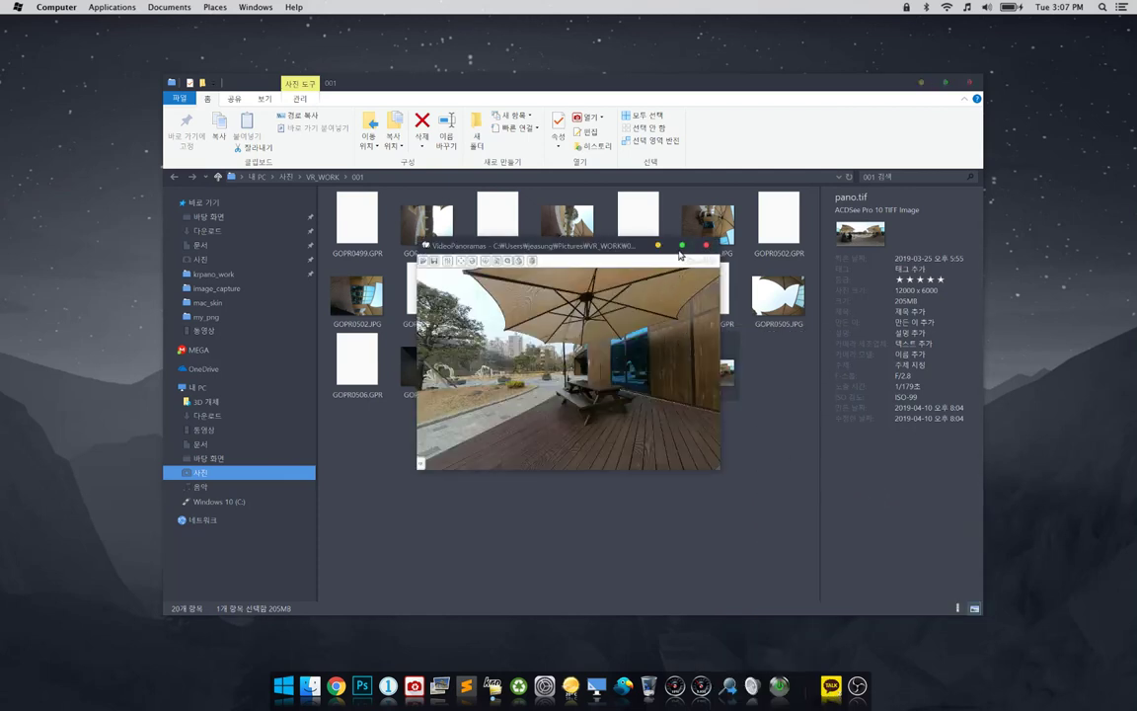
Step: Maximize the panorama viewer, look around the scene, and restore the window to its smaller size
left_click(681, 246)
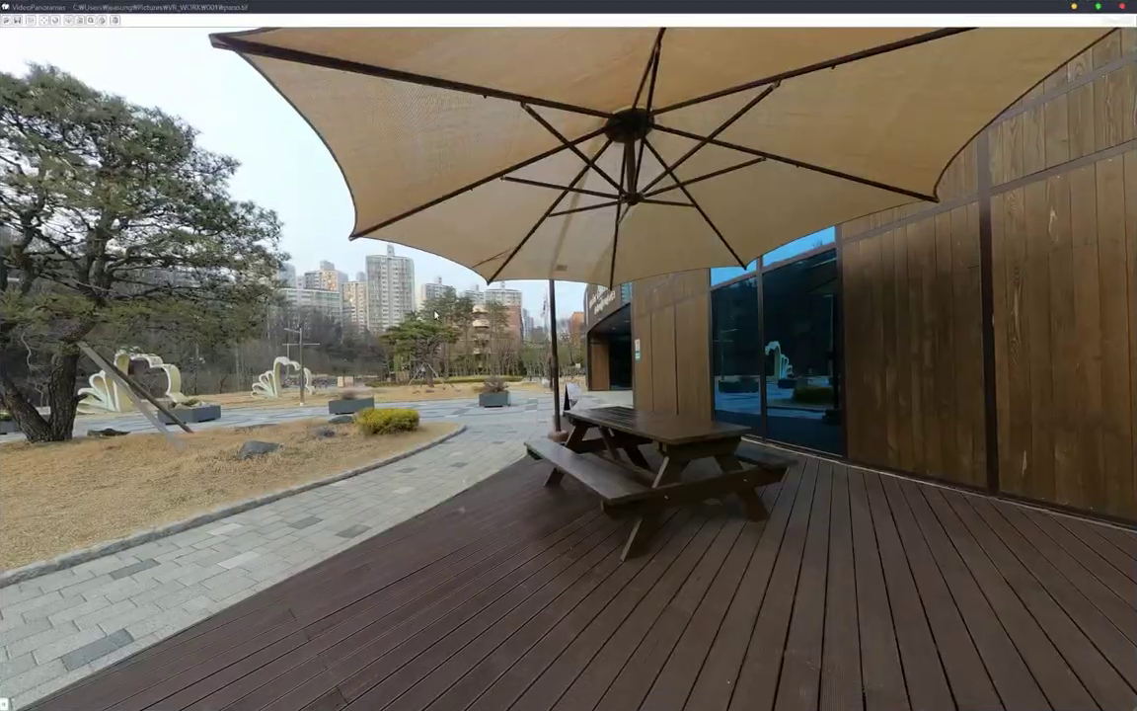
left_click_drag(568, 296, 711, 331)
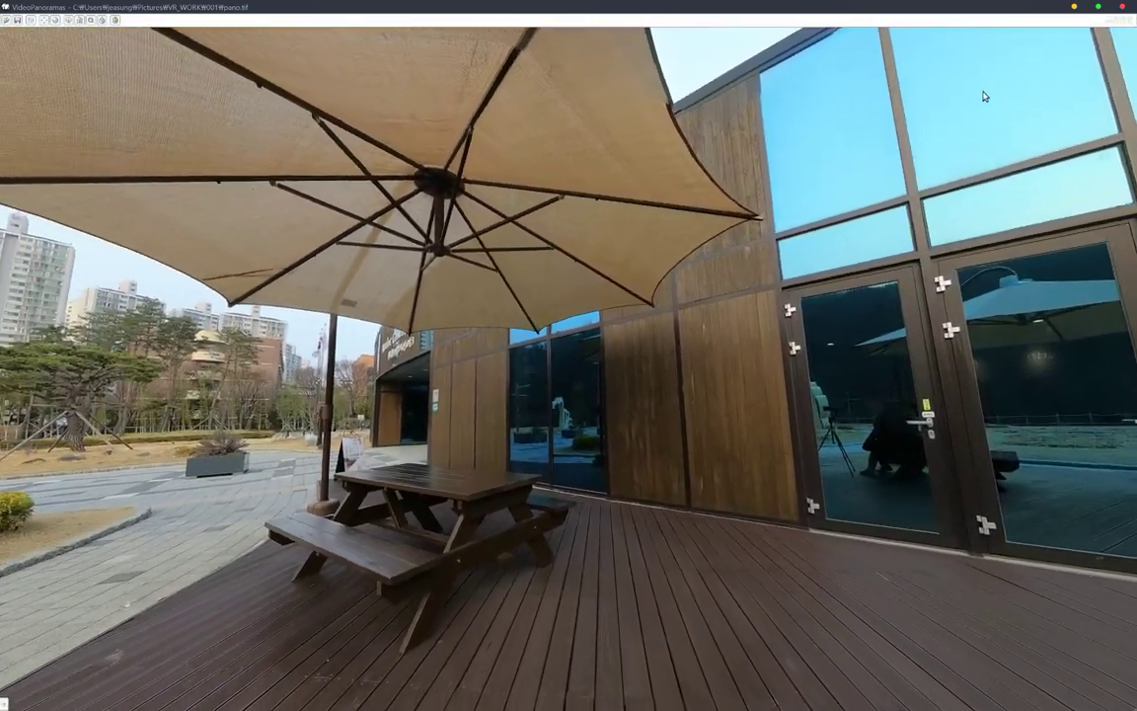
left_click(1097, 7)
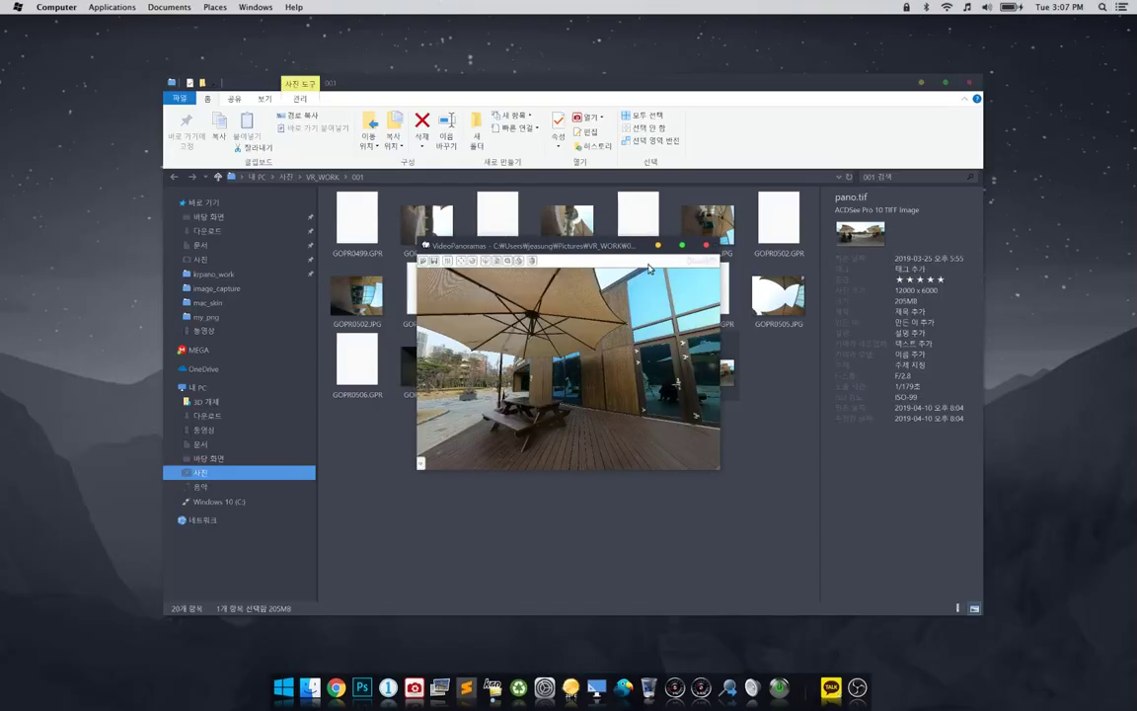
Step: Enlarge and reposition the panorama viewer window, then close both it and the Explorer window
left_click_drag(605, 250, 533, 219)
left_click_drag(645, 435, 892, 568)
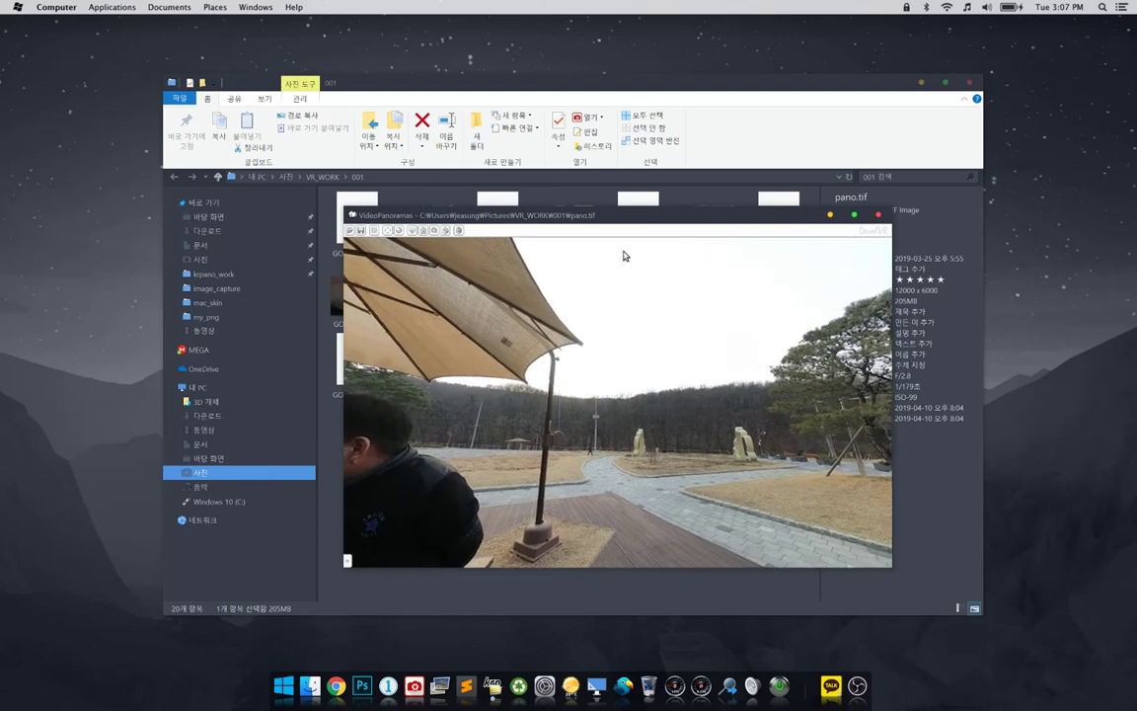
left_click_drag(641, 216, 588, 217)
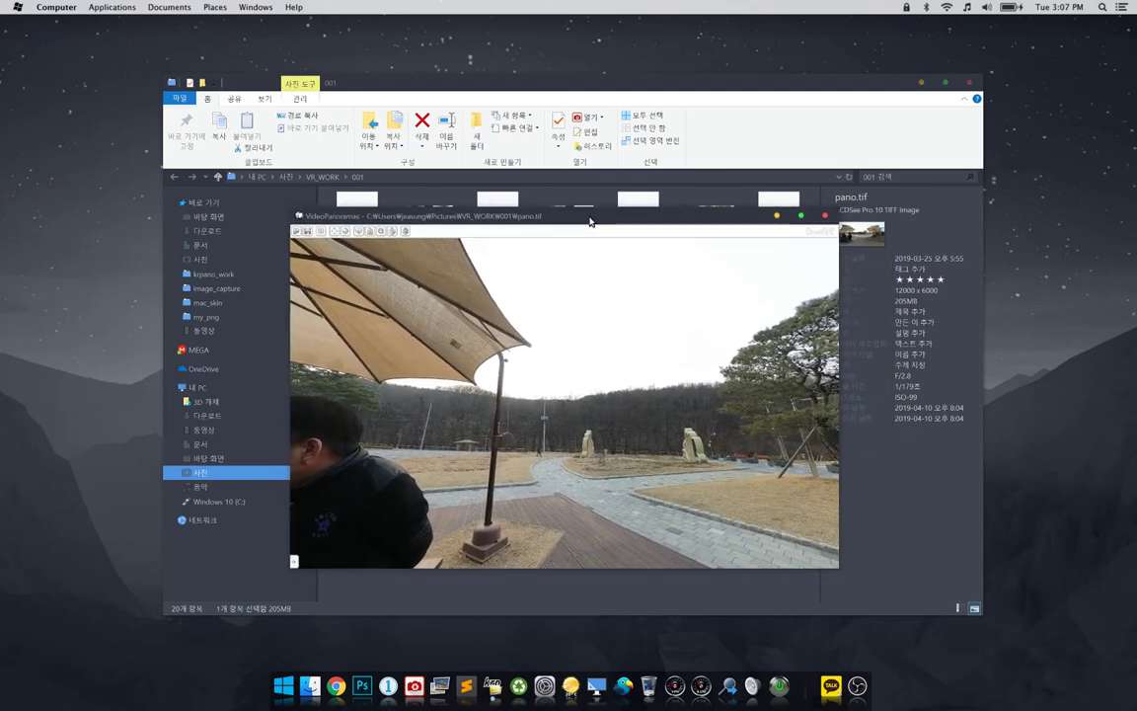
left_click(825, 216)
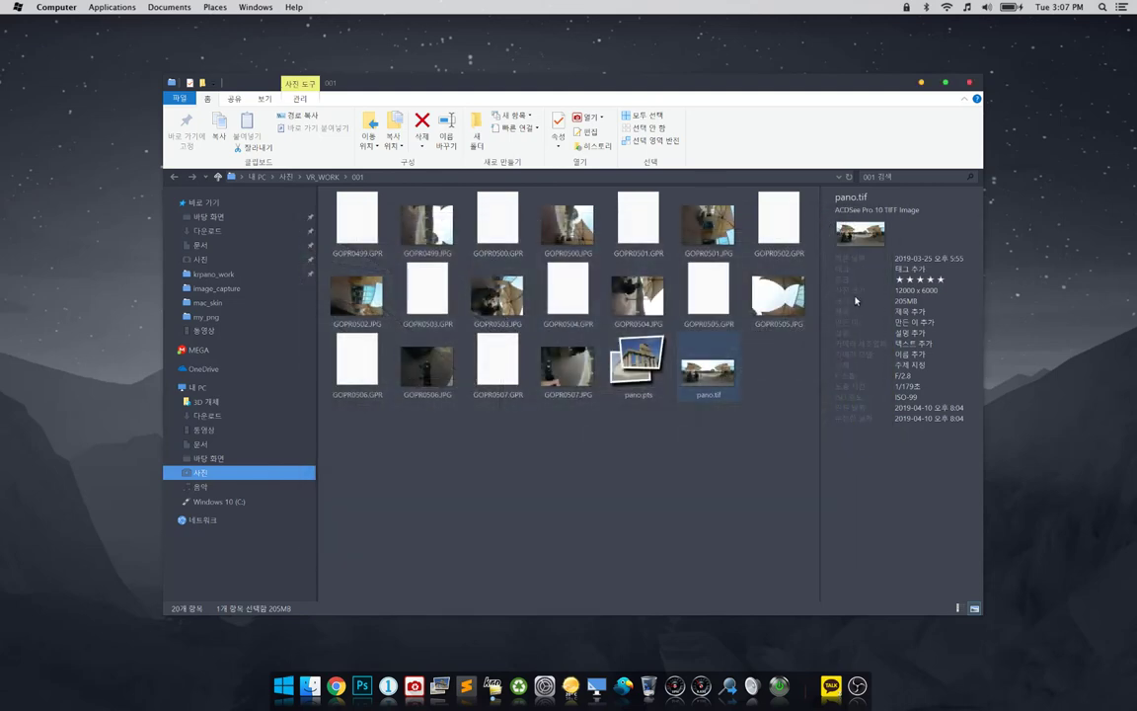
left_click(969, 82)
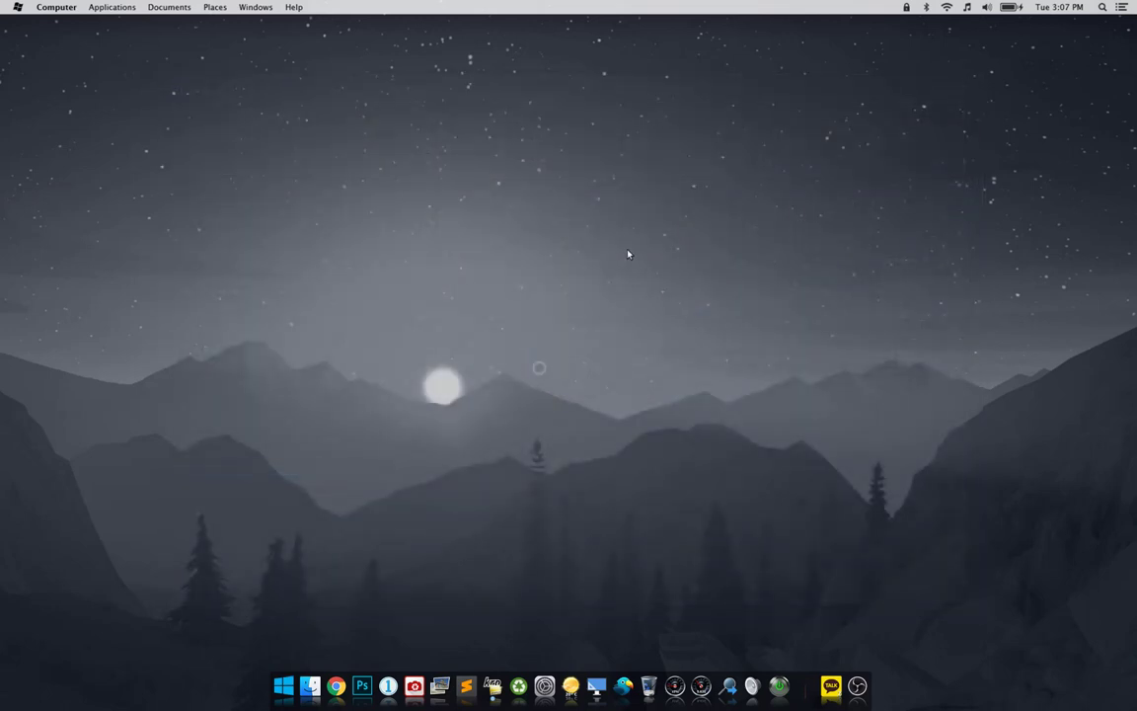